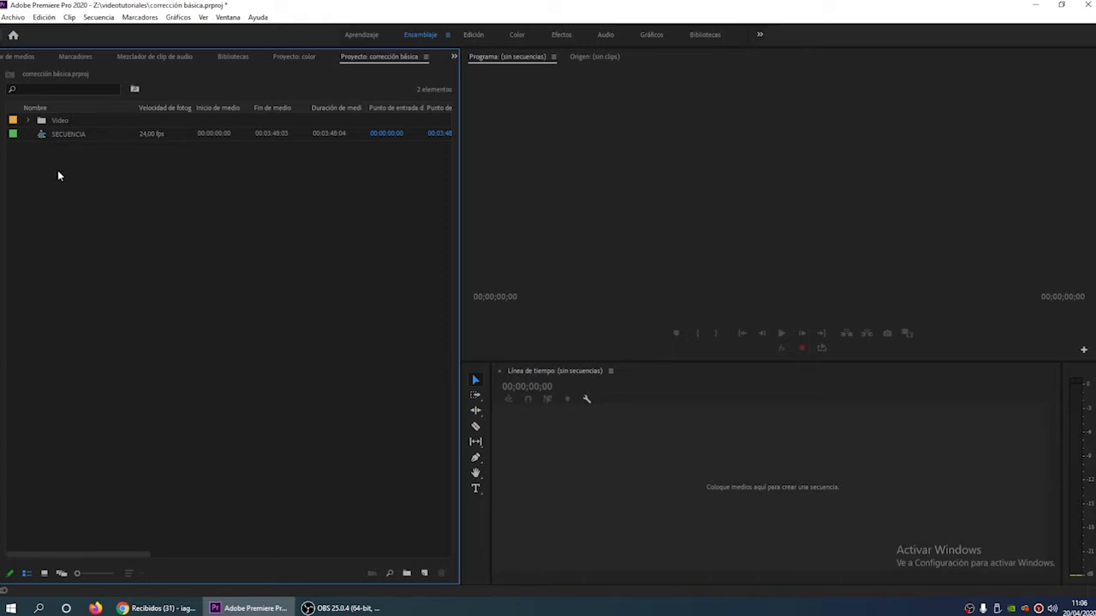
- Expand the Video bin in the project and sort the items by name in ascending order
click(28, 121)
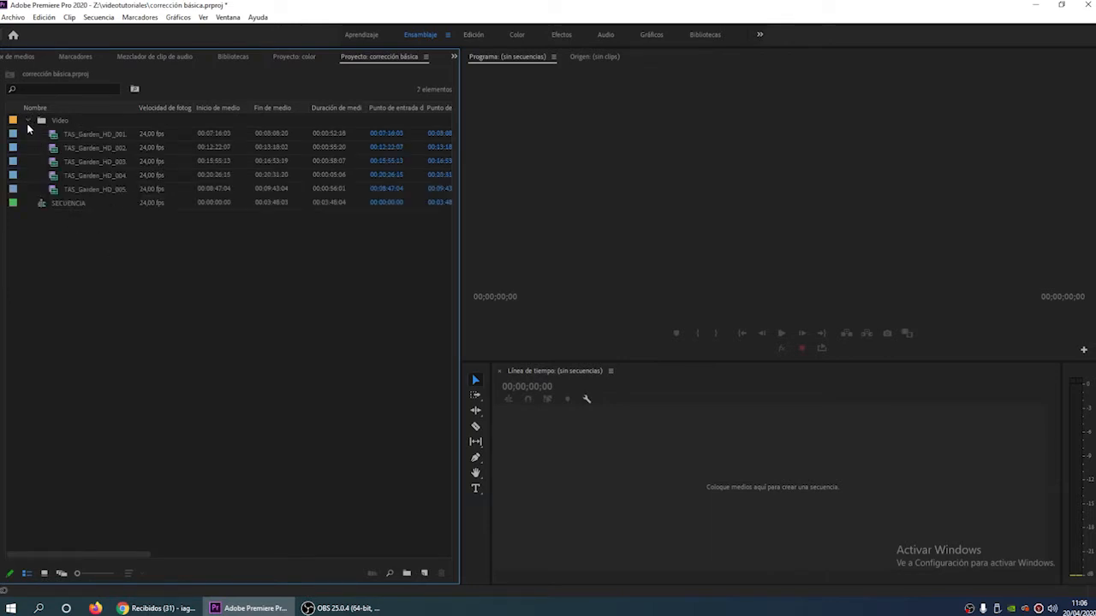
click(28, 125)
click(29, 122)
click(60, 135)
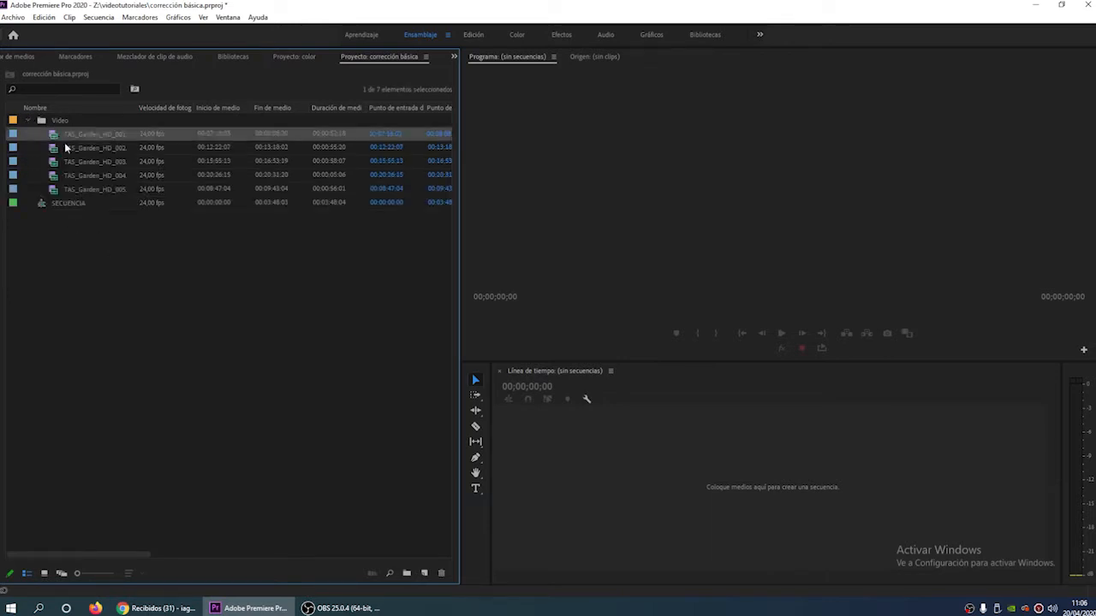
click(103, 120)
click(102, 109)
click(102, 109)
click(103, 107)
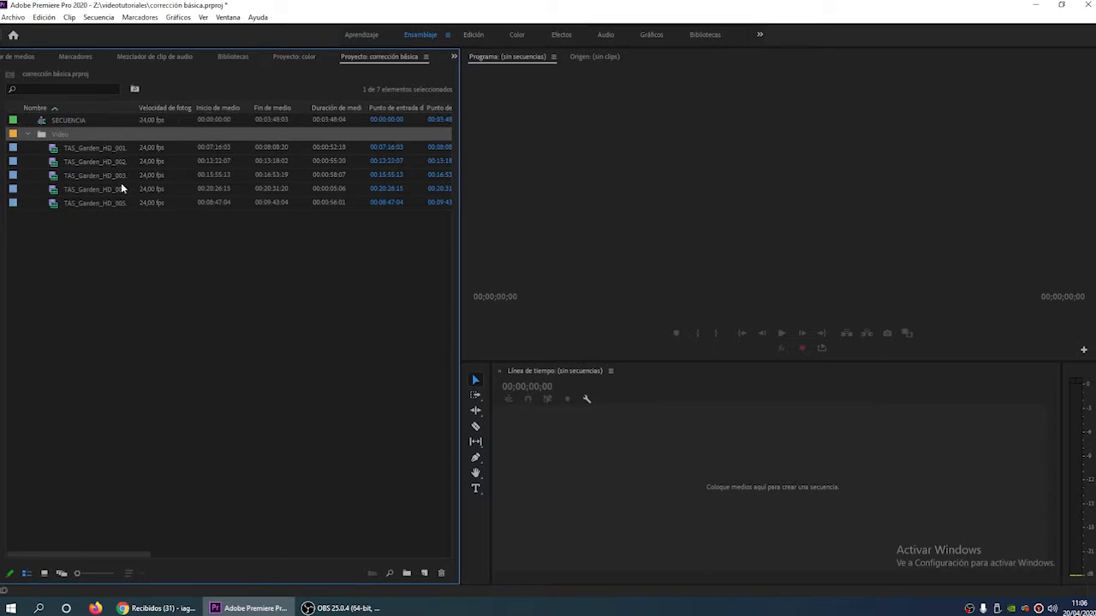
- Open SECUENCIA in the timeline and place the playhead at 00:00:34:07, inside the first clip
click(75, 124)
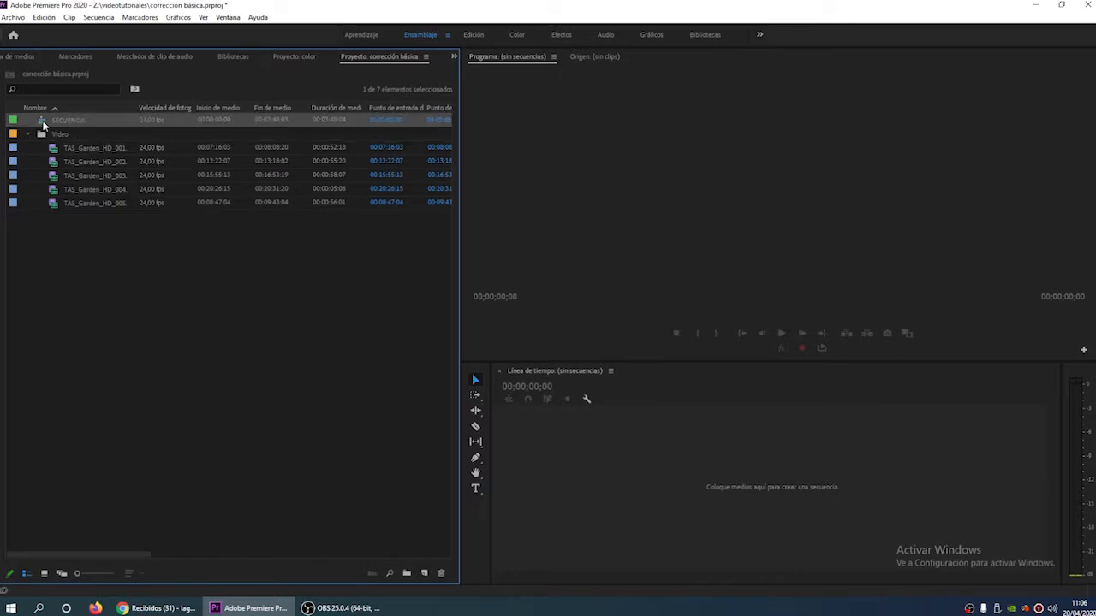
double_click(43, 124)
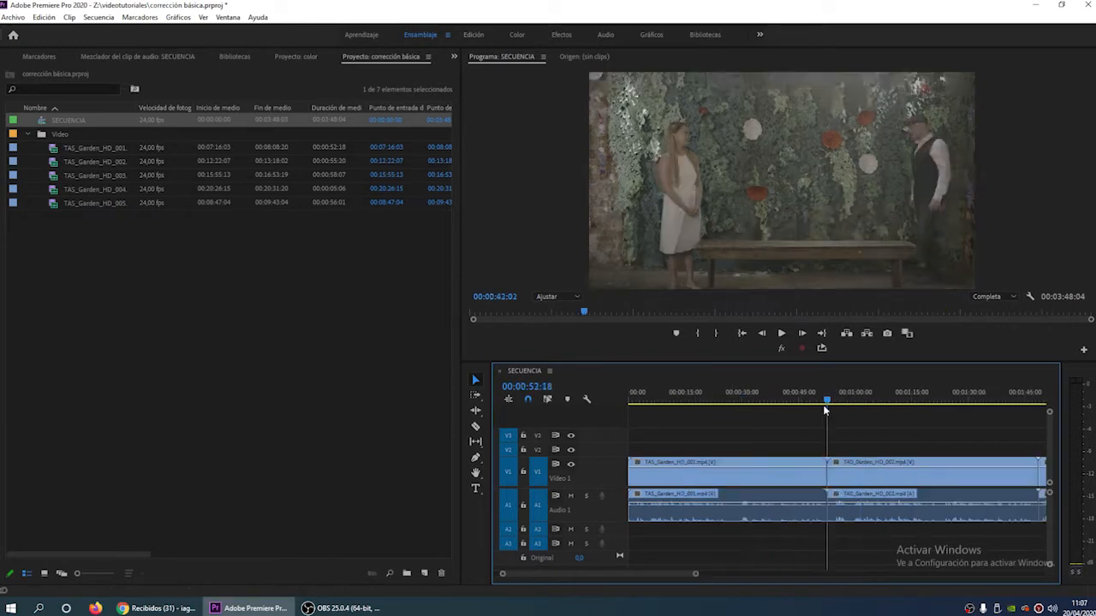
drag(826, 407, 760, 446)
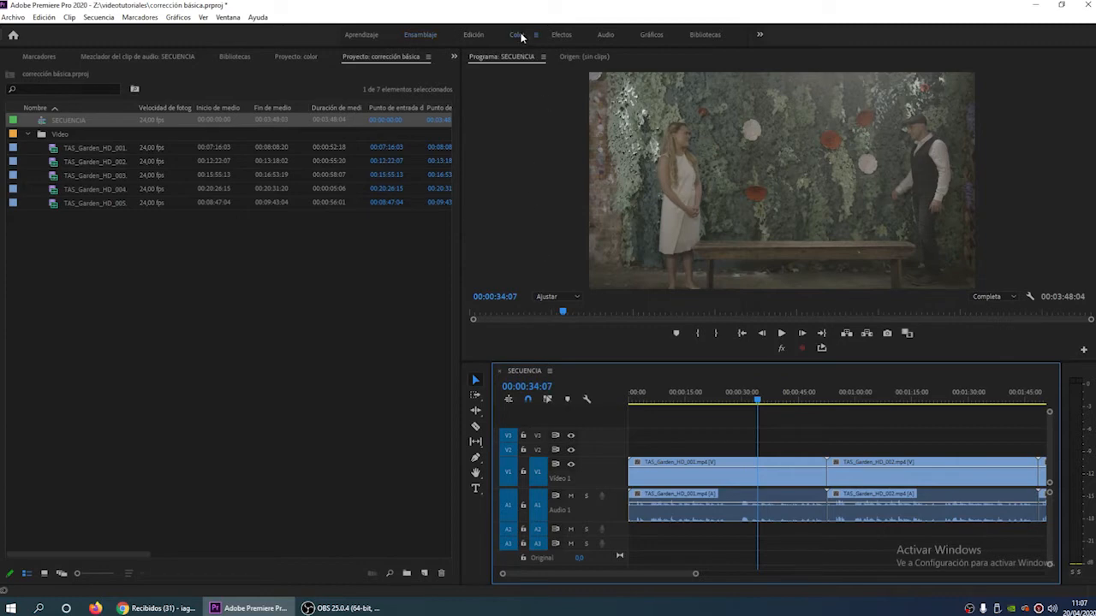
- Switch to the Color workspace and widen the timeline by narrowing the audio meters, project and tools panels
click(519, 36)
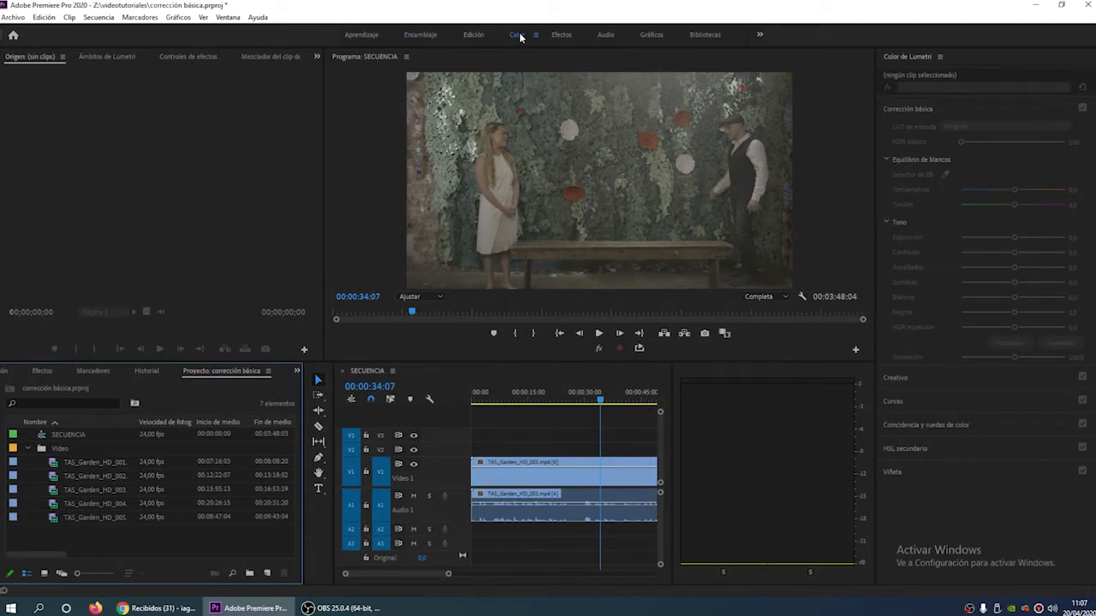
drag(673, 432, 847, 440)
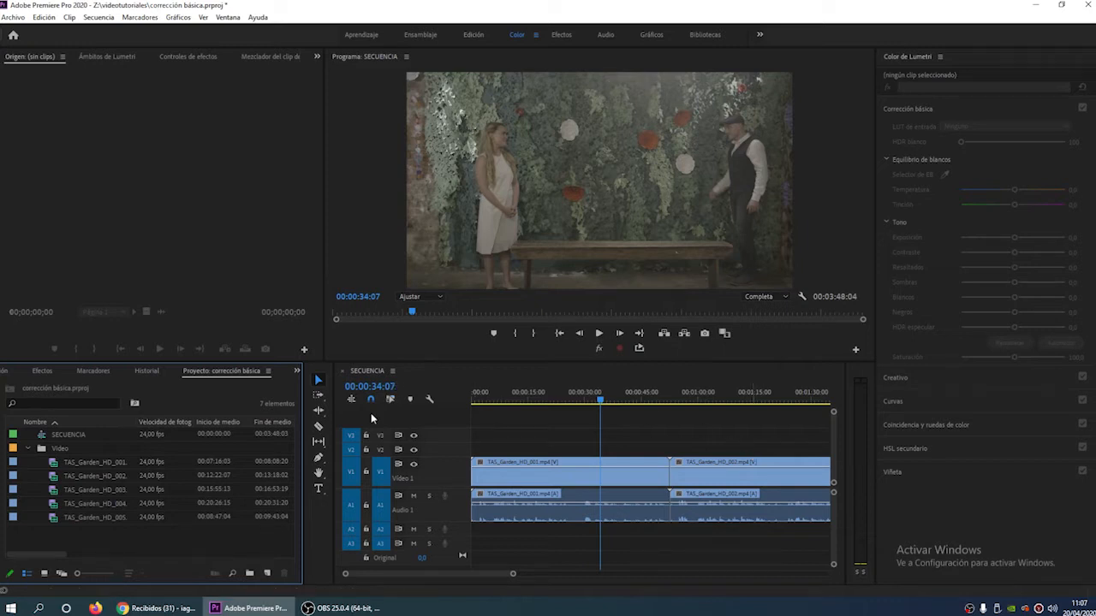
drag(304, 433, 144, 461)
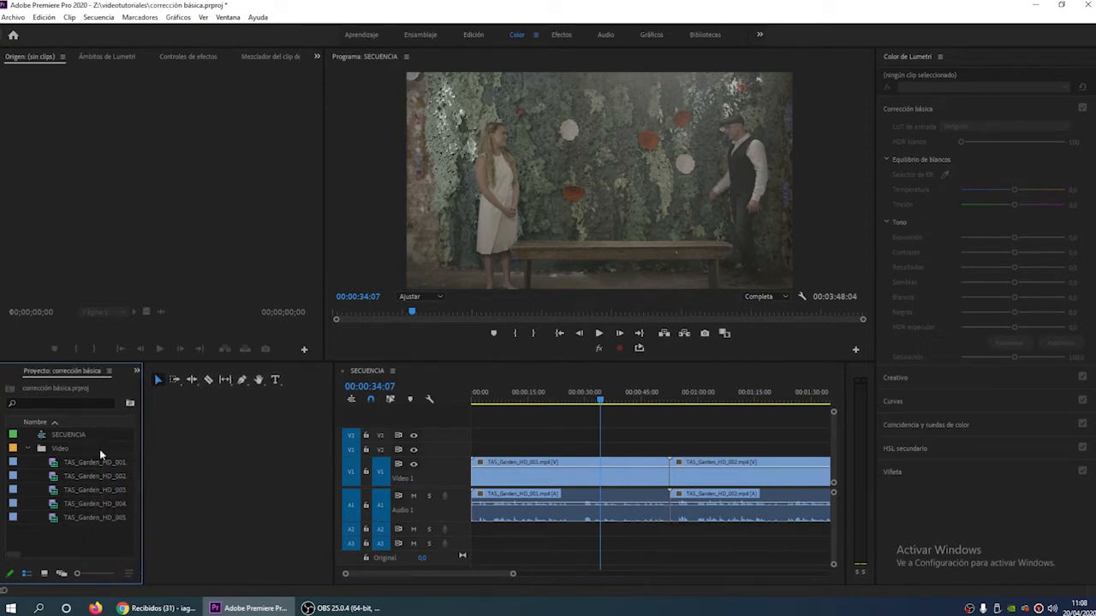
drag(332, 452, 167, 456)
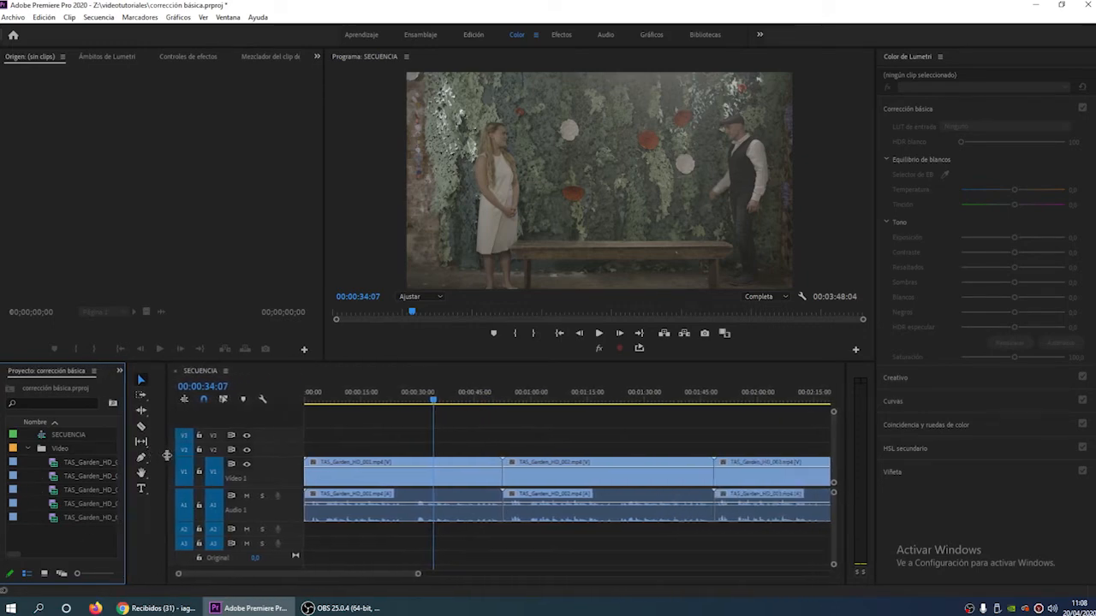
drag(126, 467, 147, 470)
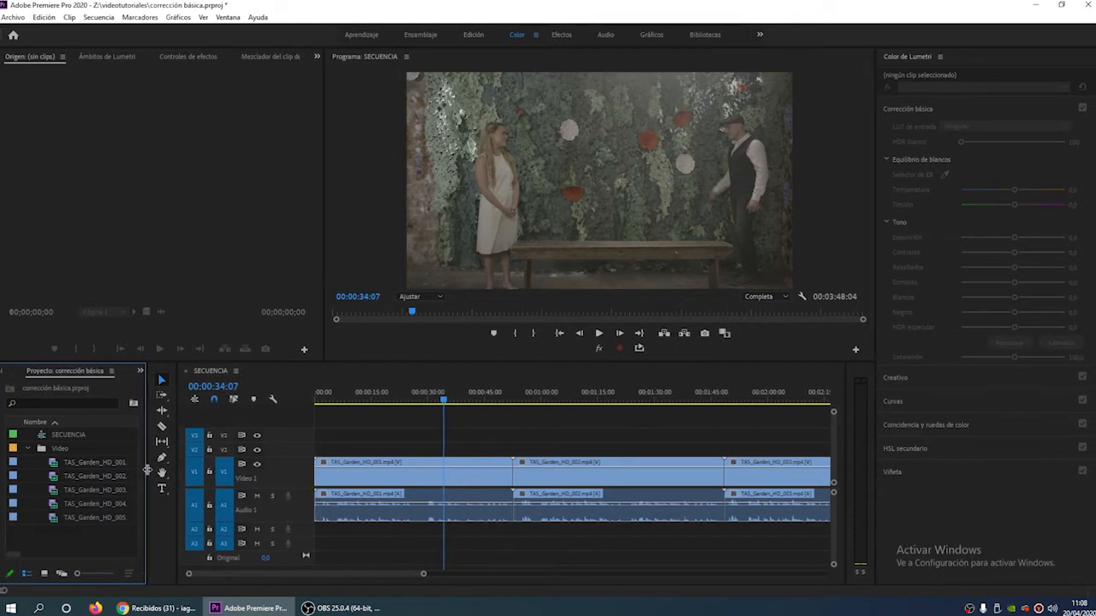
drag(311, 470, 302, 467)
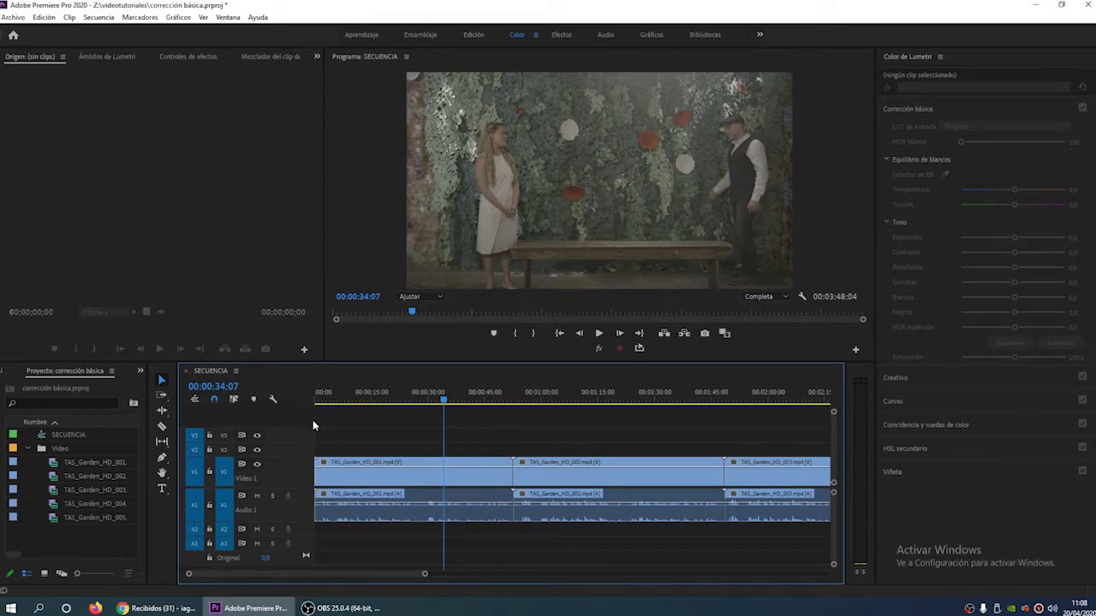
- Delete all empty video and audio tracks from the sequence
right_click(295, 441)
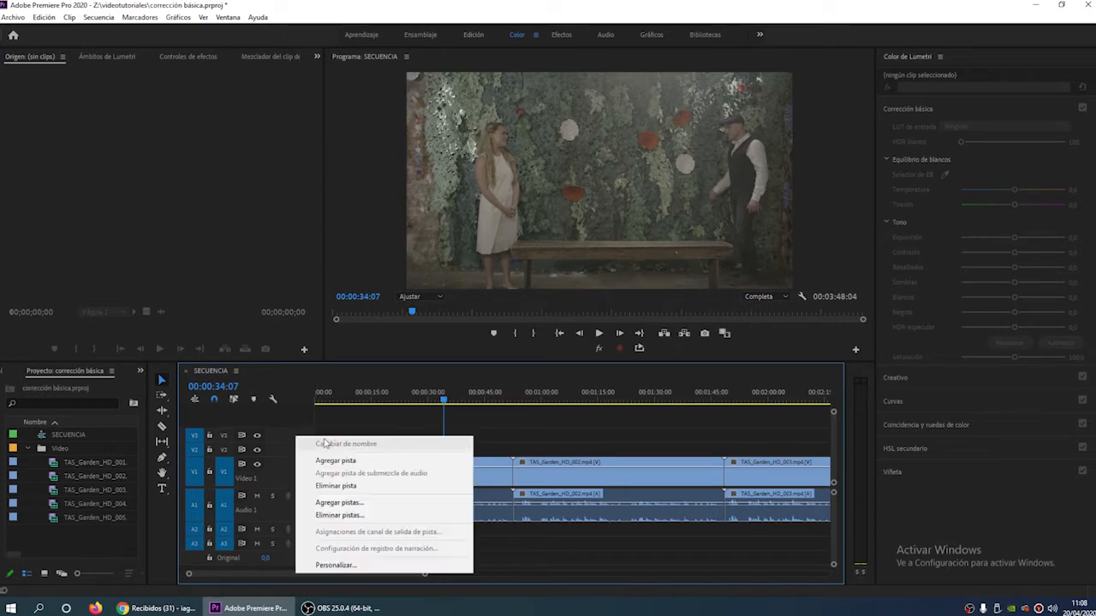
click(360, 515)
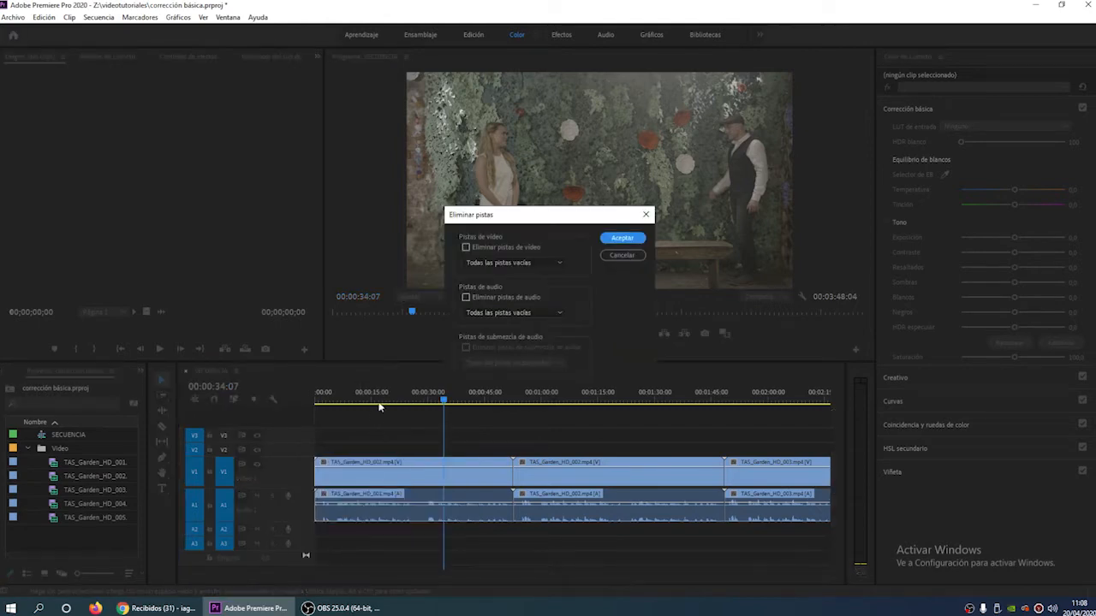
click(465, 249)
click(465, 298)
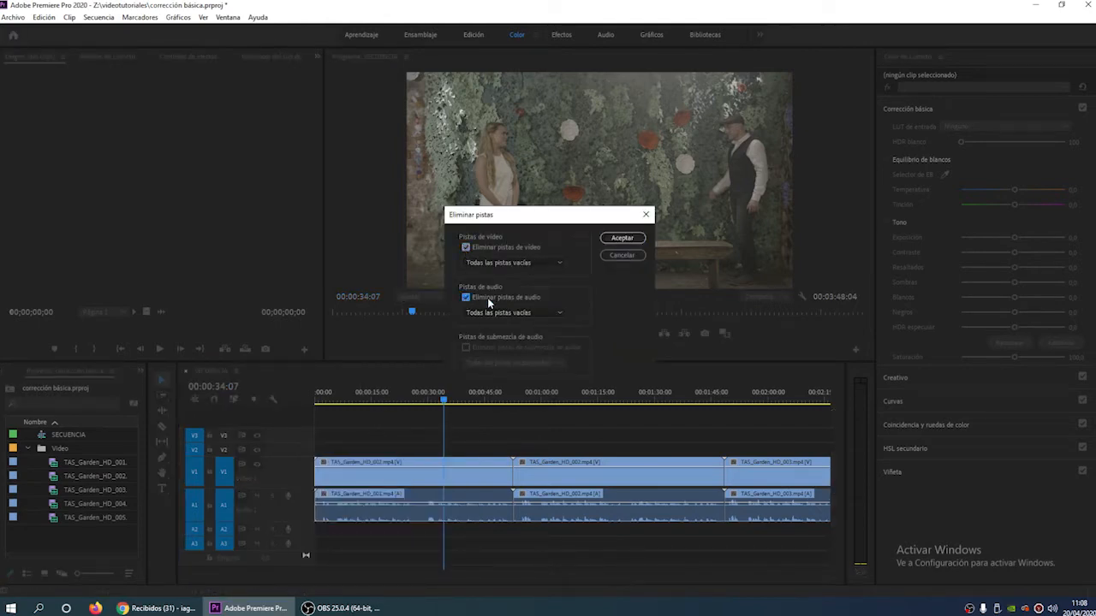
click(629, 239)
- Increase the heights of the Video 1 and Audio 1 tracks and enlarge the program monitor by shortening the timeline area
drag(294, 457, 294, 446)
drag(301, 487, 301, 499)
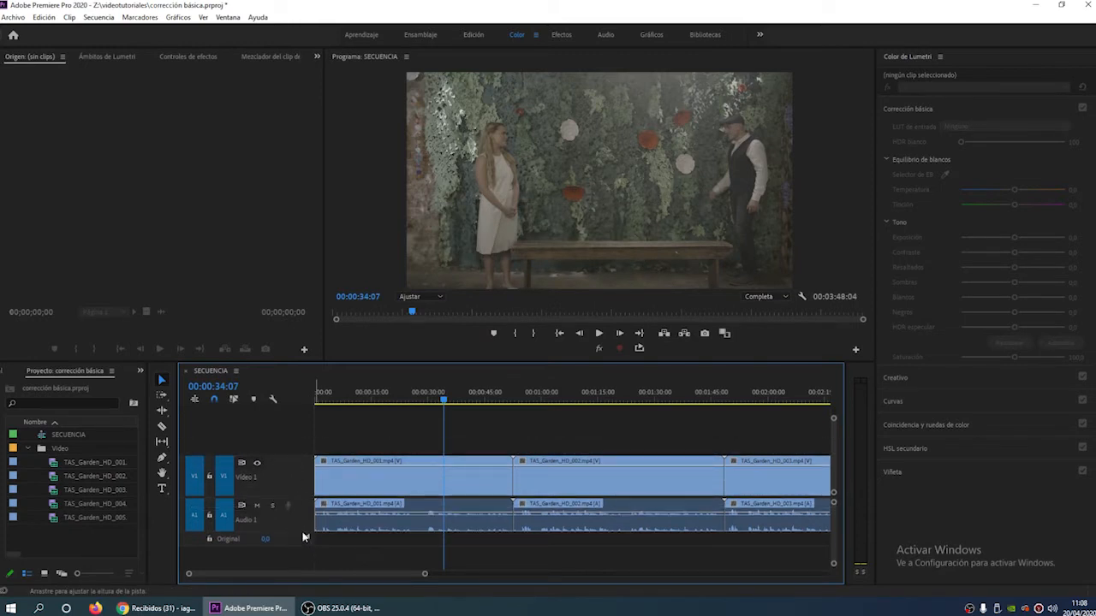
drag(482, 362, 483, 405)
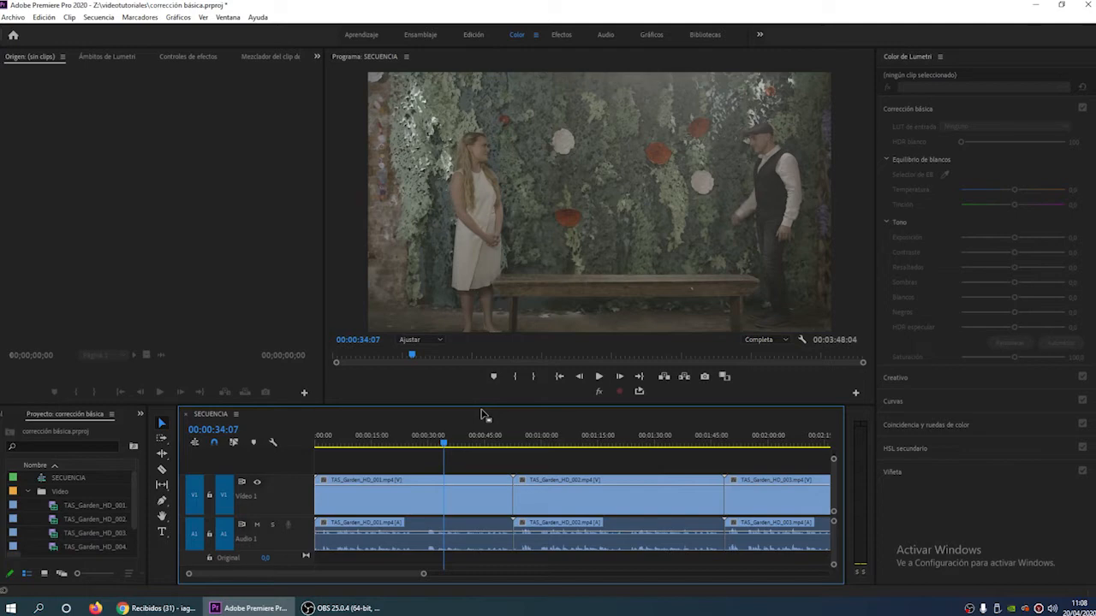
- Display the Lumetri Scopes with only Vectorescopio YUV, hiding the histogram, and narrow the scopes panel slightly
click(124, 55)
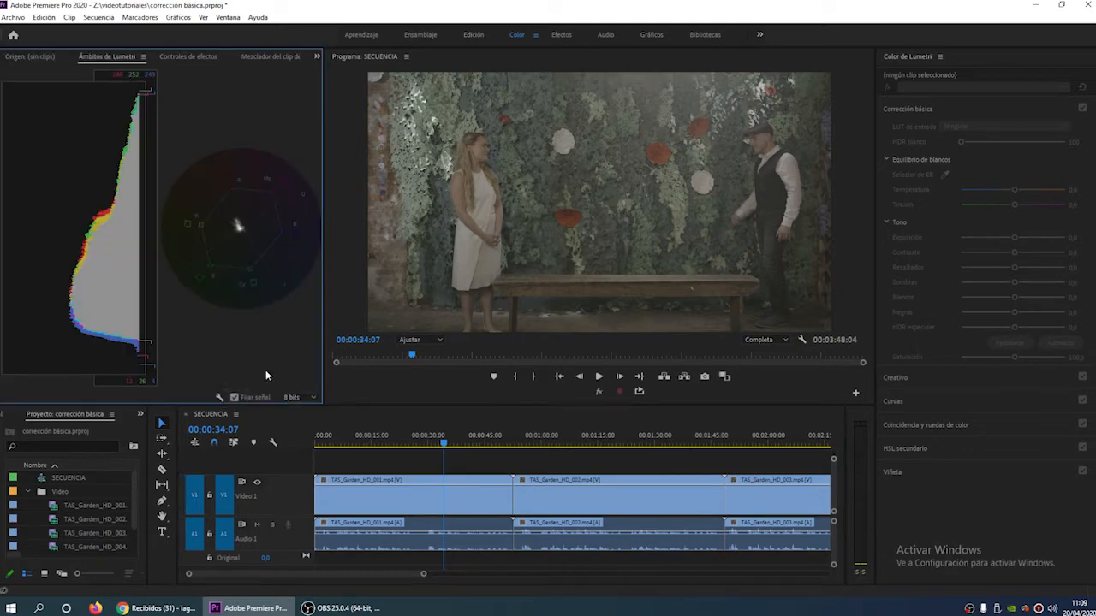
right_click(216, 395)
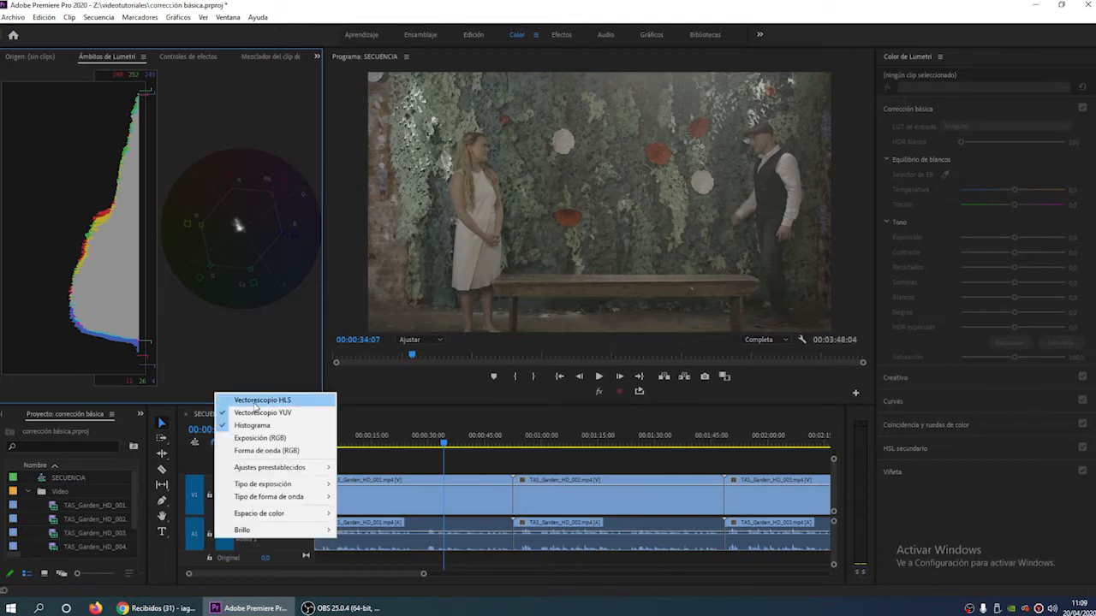
click(255, 400)
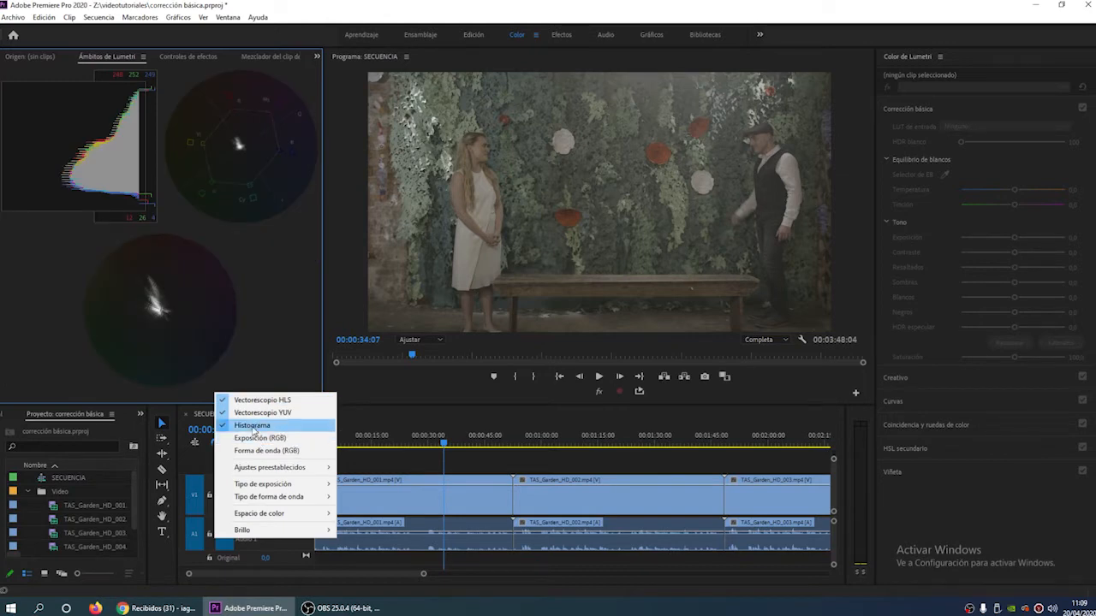
click(253, 426)
right_click(216, 395)
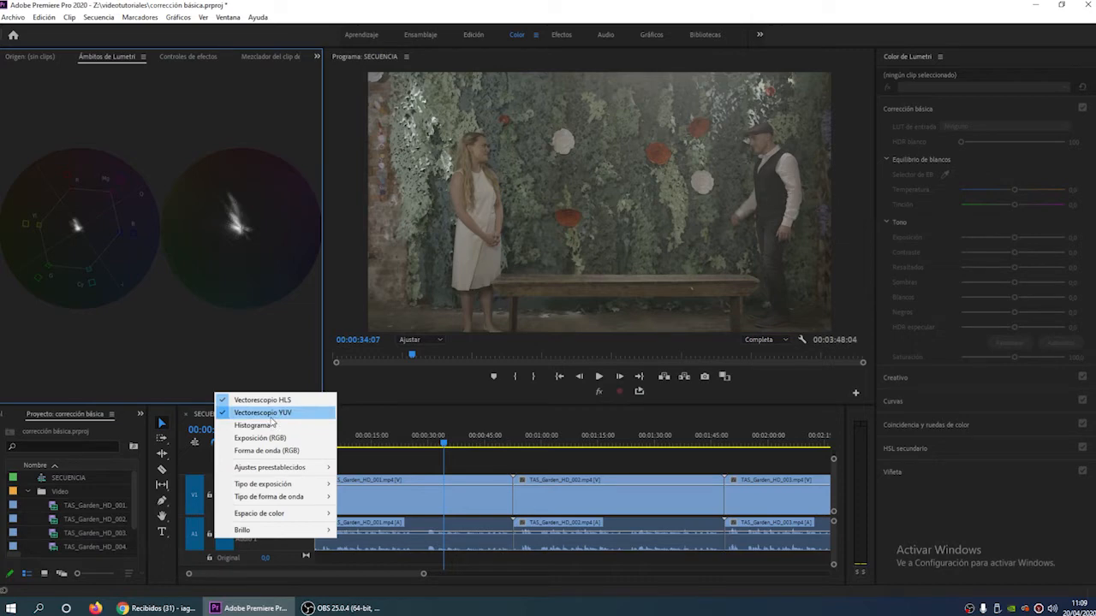
click(266, 404)
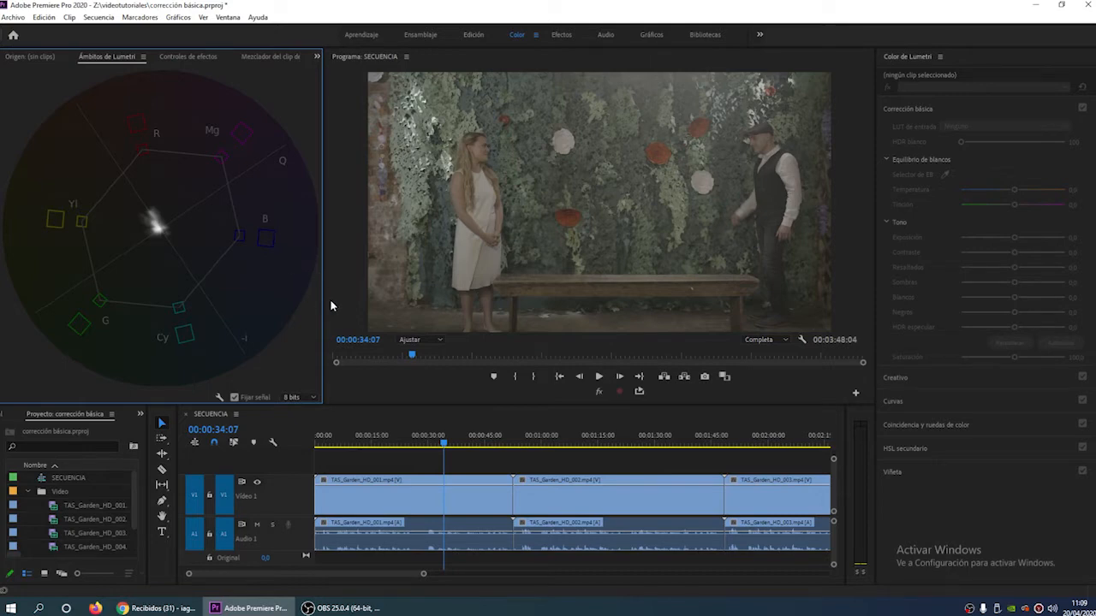
drag(323, 298, 317, 298)
- Replace the YUV vectorscope with the RGB waveform in the Lumetri Scopes
click(212, 398)
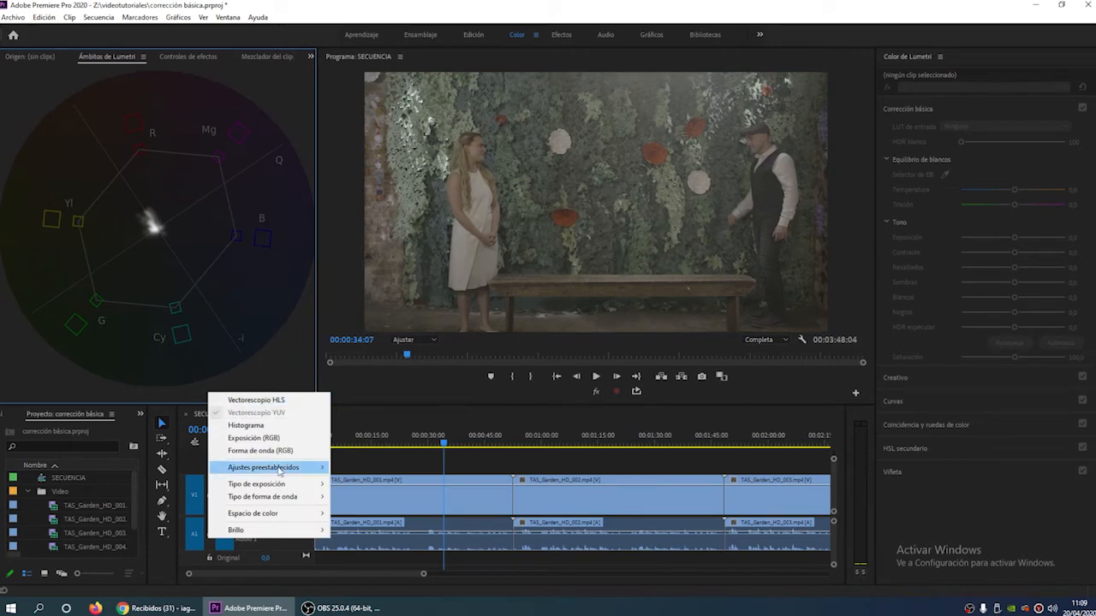
click(262, 451)
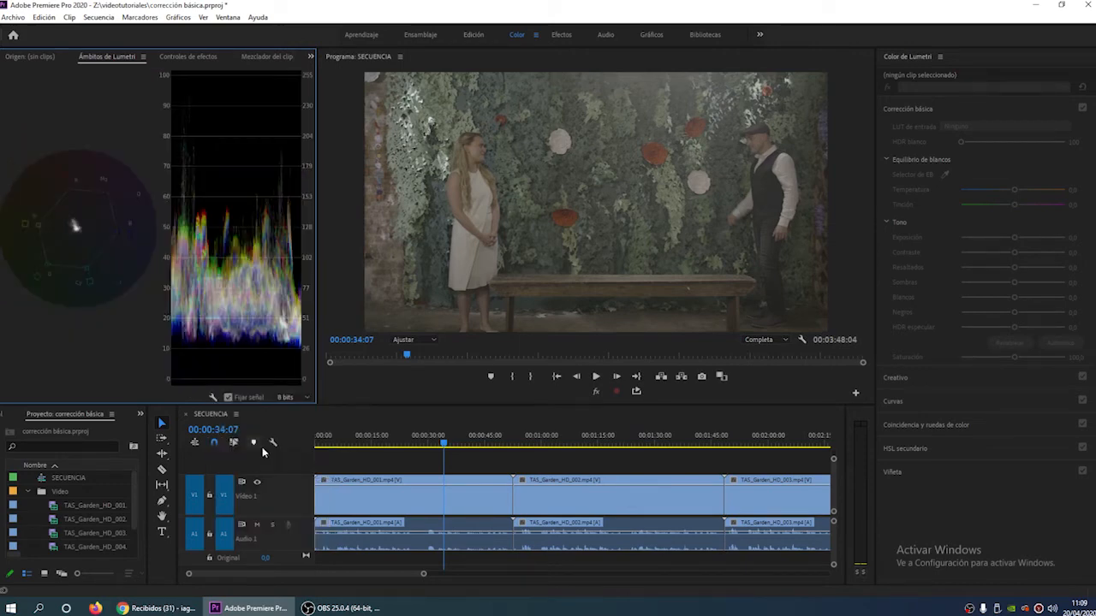
click(212, 398)
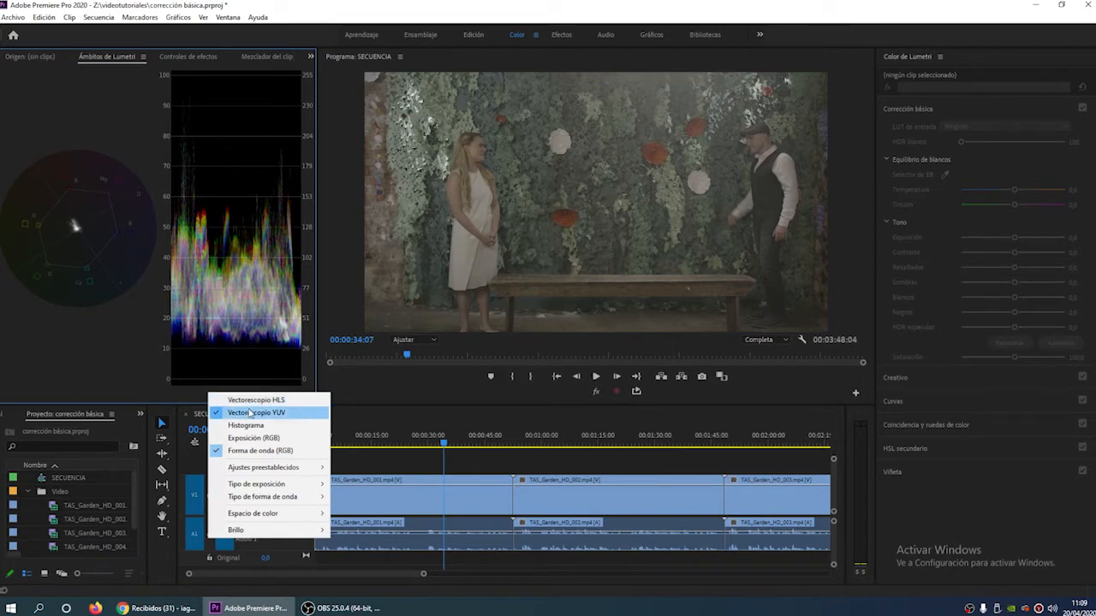
click(251, 414)
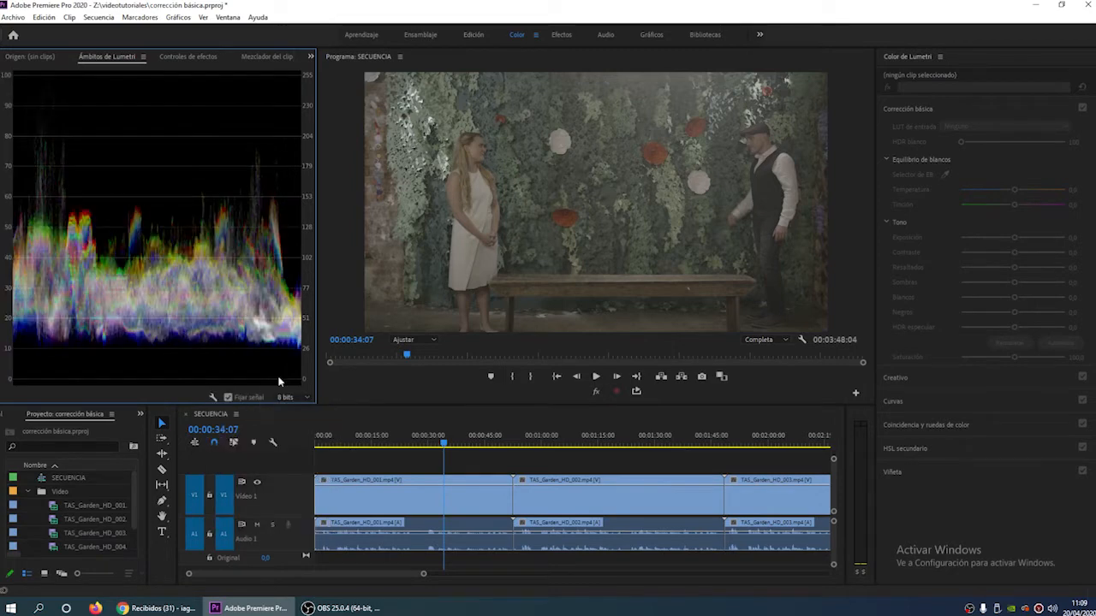
- Try the YC waveform type in the Lumetri Scopes
click(213, 397)
mouse_move(243, 473)
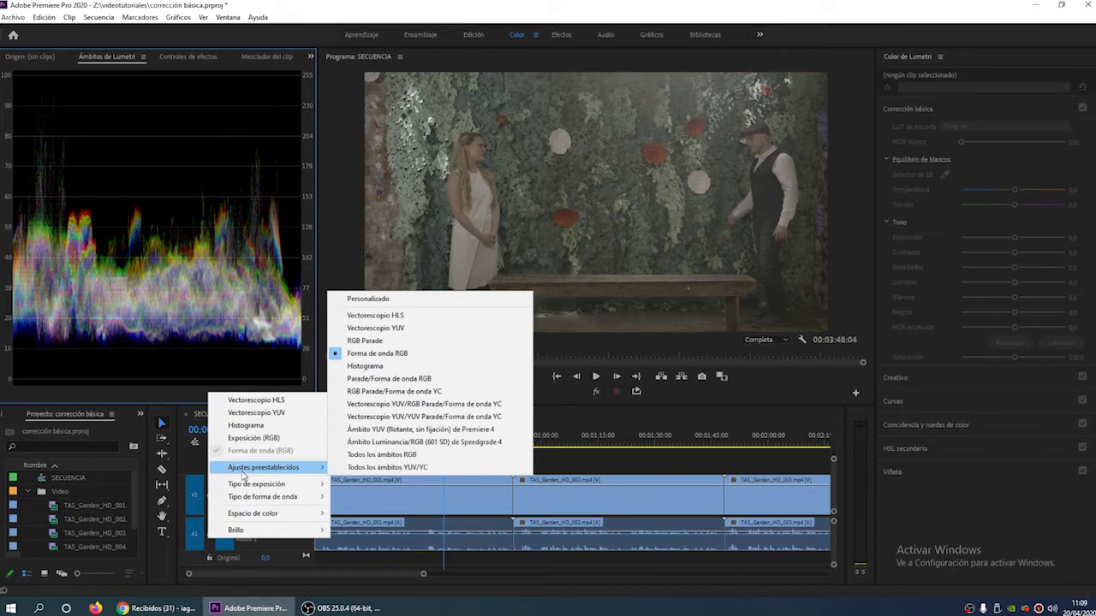
mouse_move(248, 497)
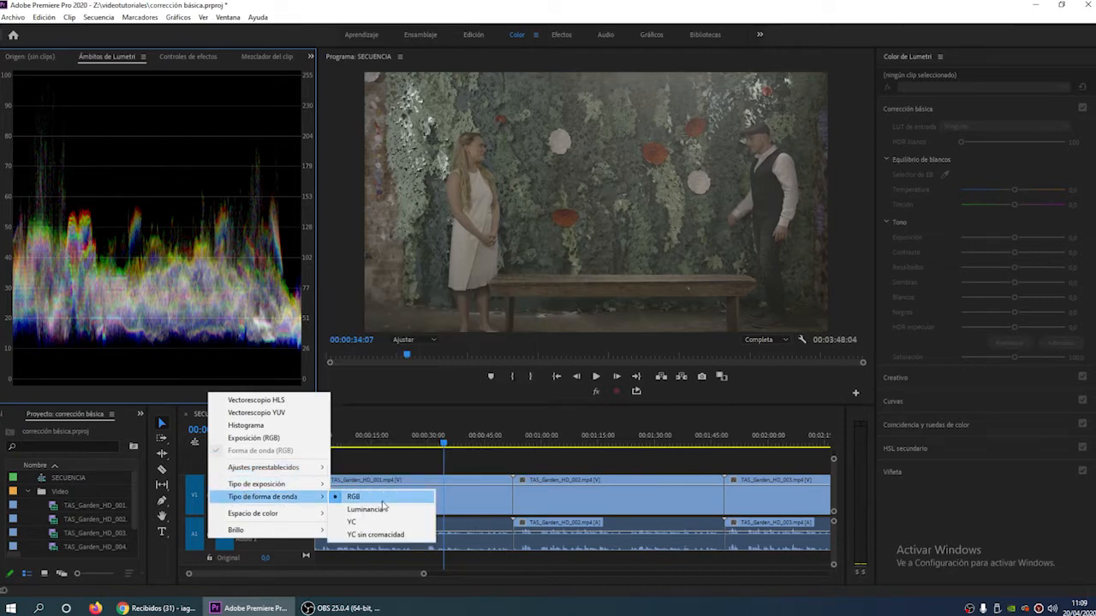
click(383, 527)
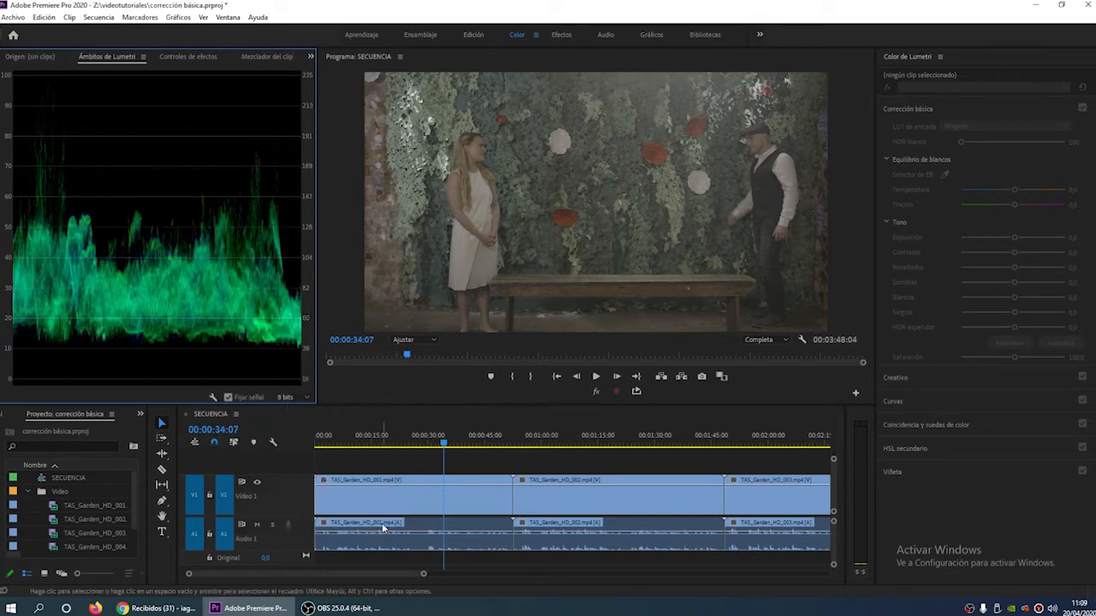
- Set the waveform type in the Lumetri Scopes to Luminancia
click(212, 398)
mouse_move(282, 499)
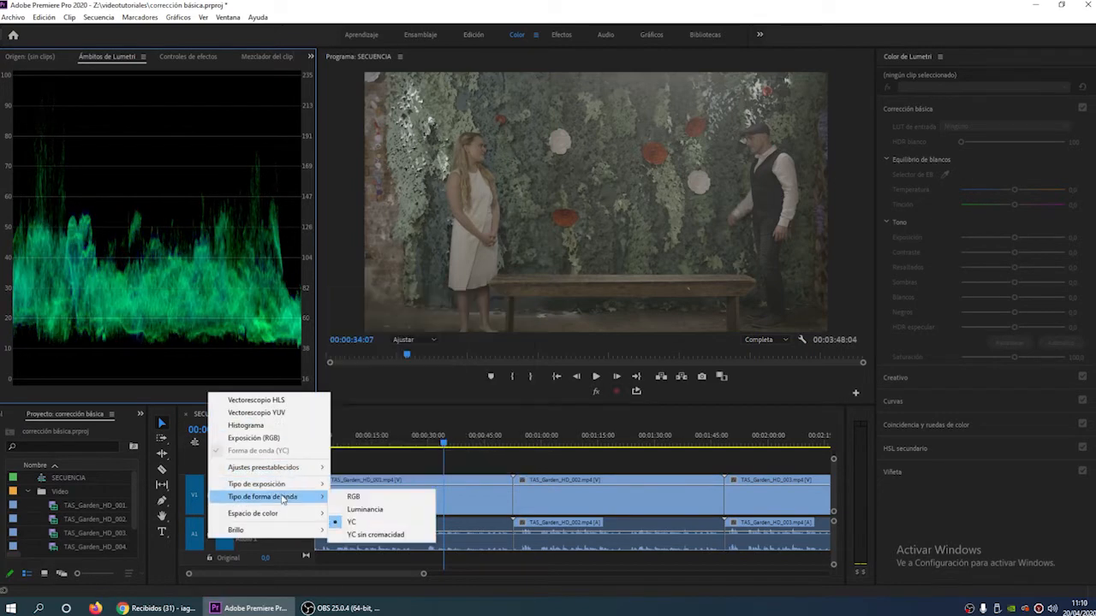
click(376, 509)
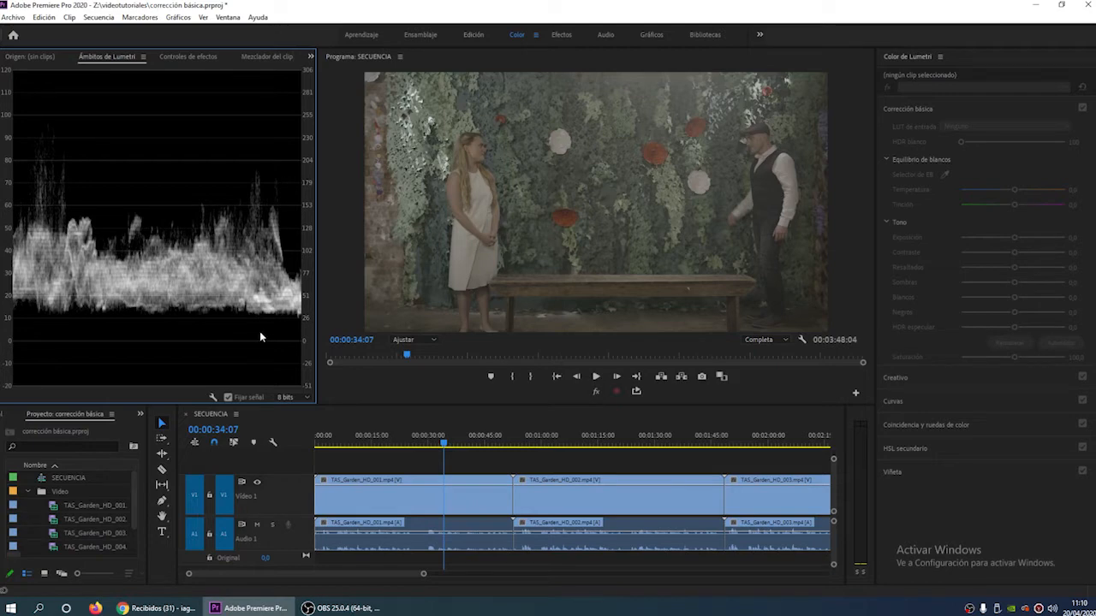
- Adjust the widths of the Lumetri Scopes and Lumetri Color panels, and collapse the Corrección básica section
drag(316, 342, 193, 351)
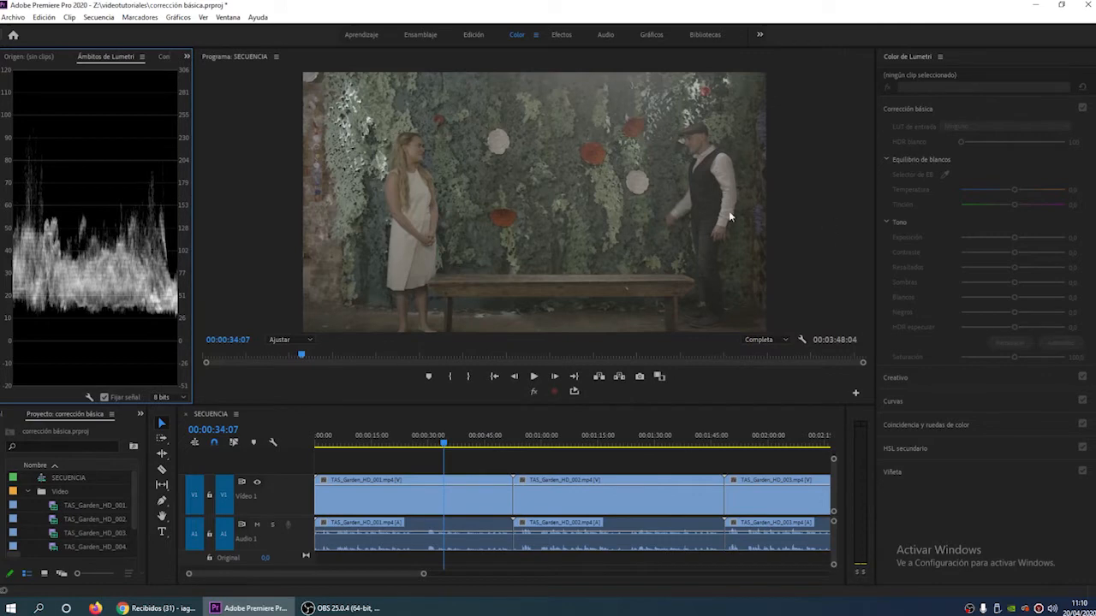
drag(192, 289, 319, 326)
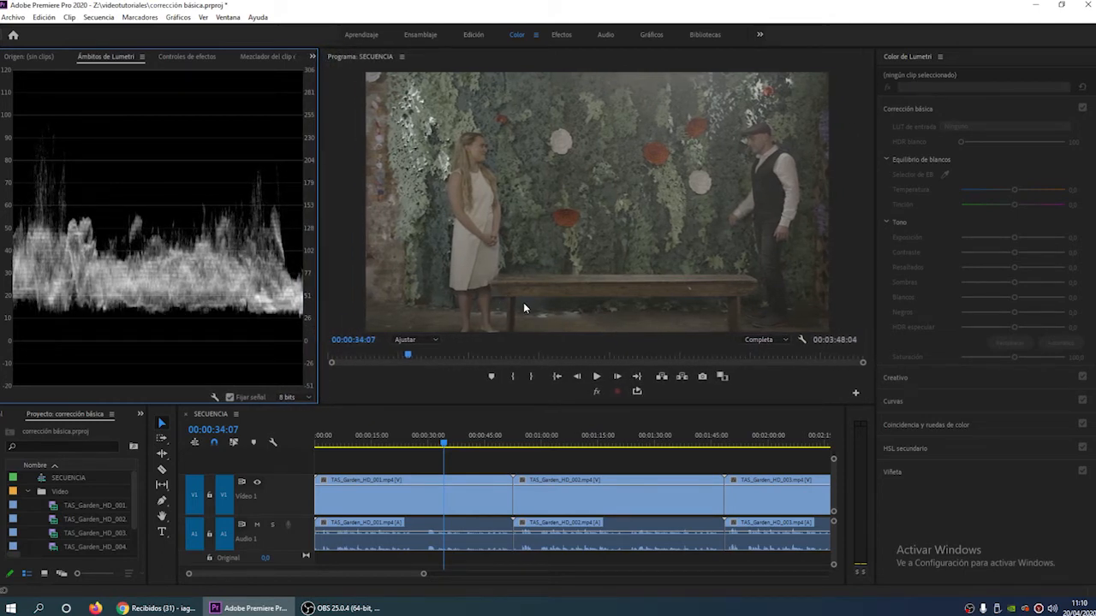
mouse_move(875, 283)
mouse_down()
mouse_move(852, 284)
mouse_move(866, 286)
mouse_up()
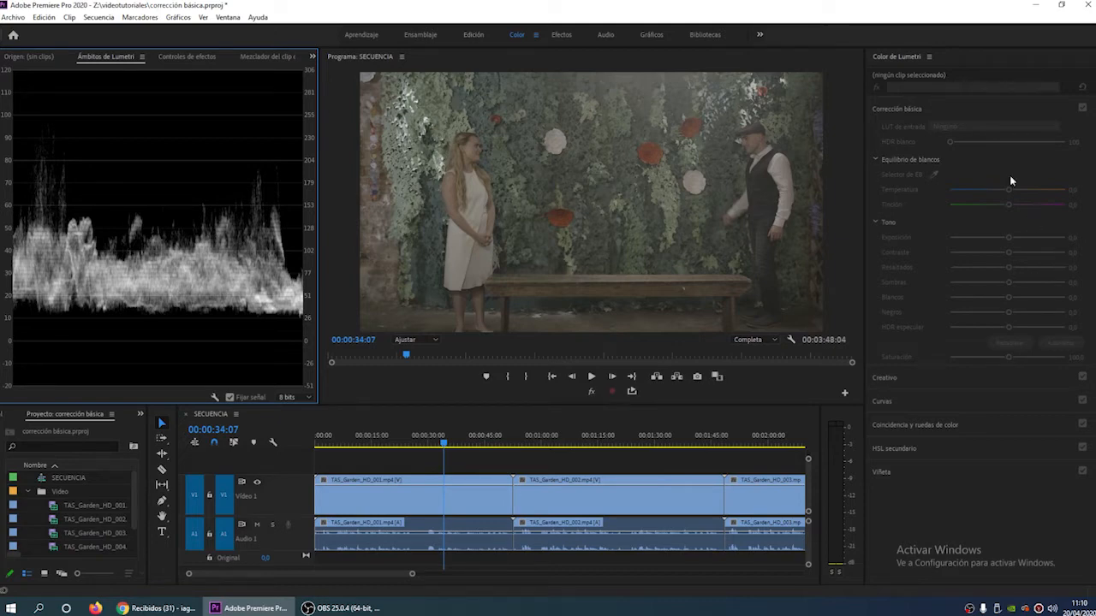
click(940, 111)
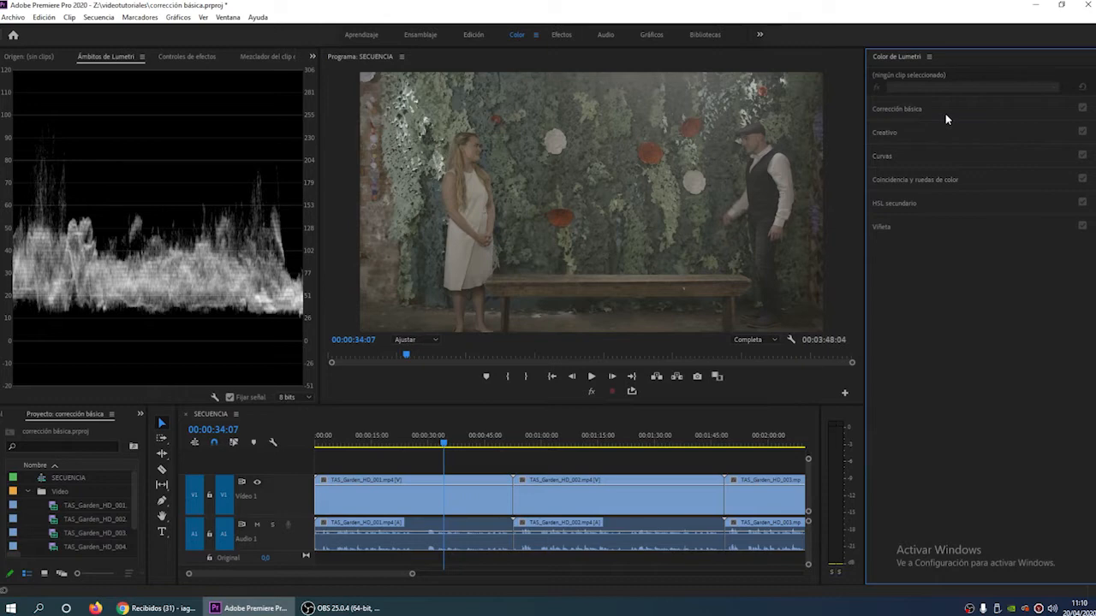
- Expand the Corrección básica section of the Lumetri Color panel
click(959, 112)
click(959, 113)
key(ctrl+s)
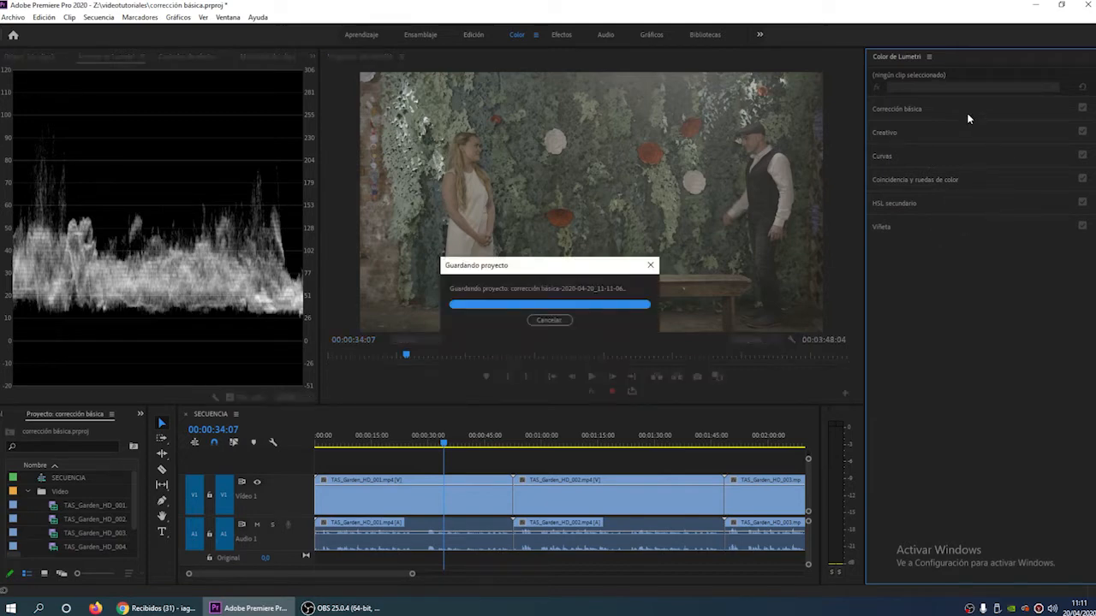
click(968, 118)
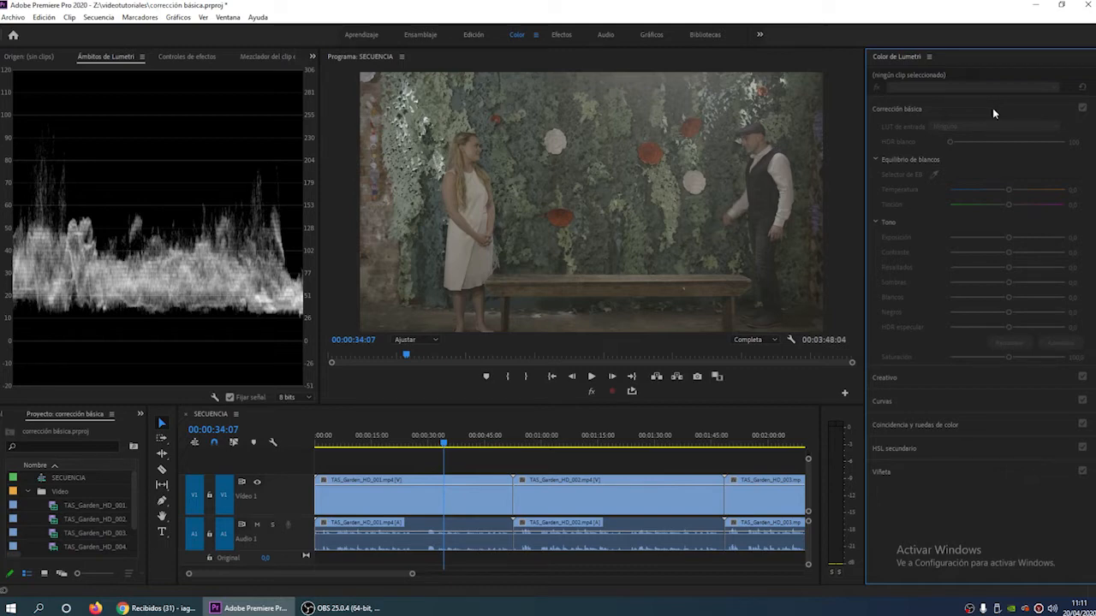
- Customize the Program monitor's transport controls by moving the global FX mute control to the end of the row
click(590, 393)
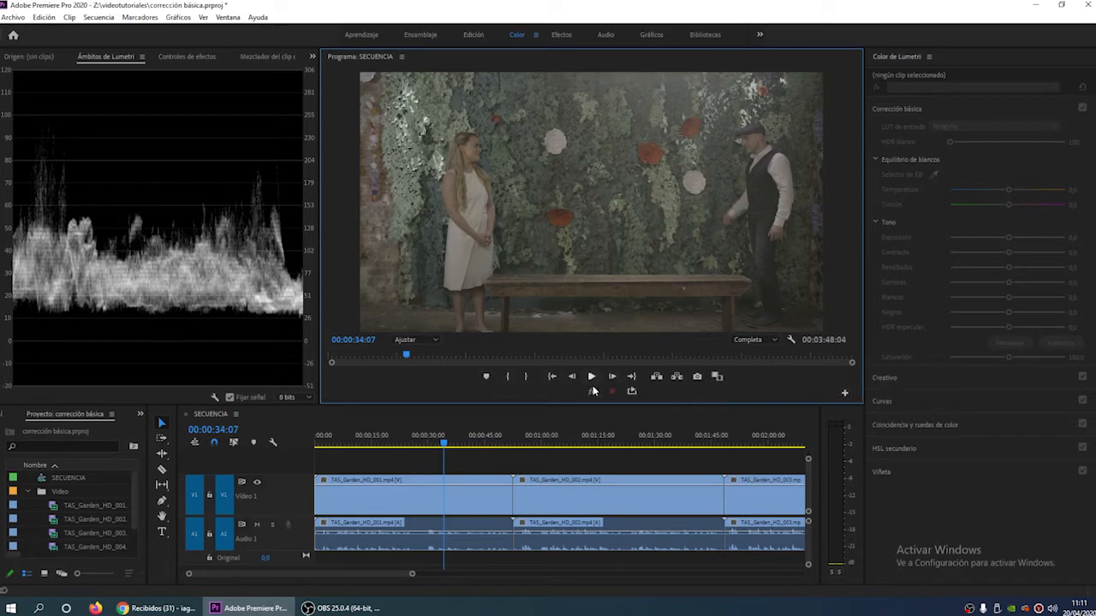
click(845, 393)
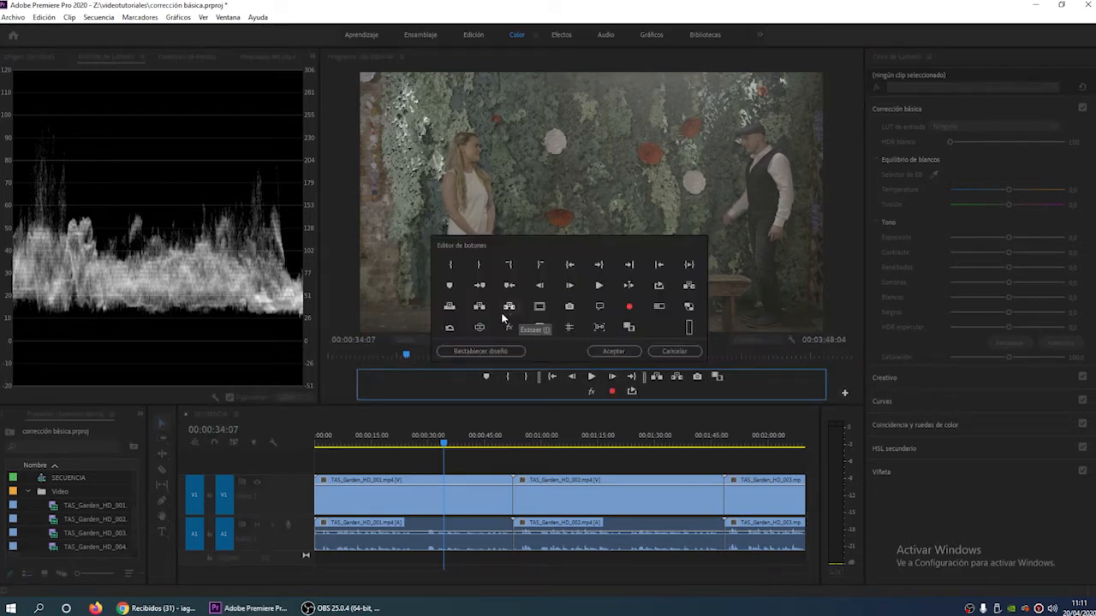
drag(512, 329, 720, 389)
click(613, 352)
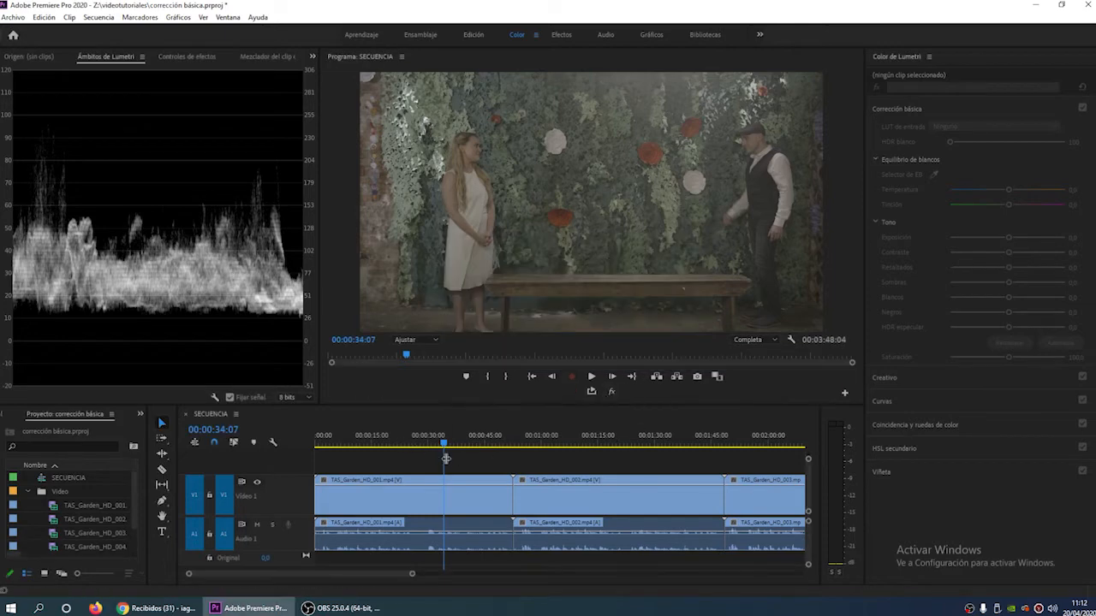
- Move the playhead to 00:00:22:03 within clip TAS_Garden_HD_001, and collapse the Equilibrio de blancos group
click(425, 580)
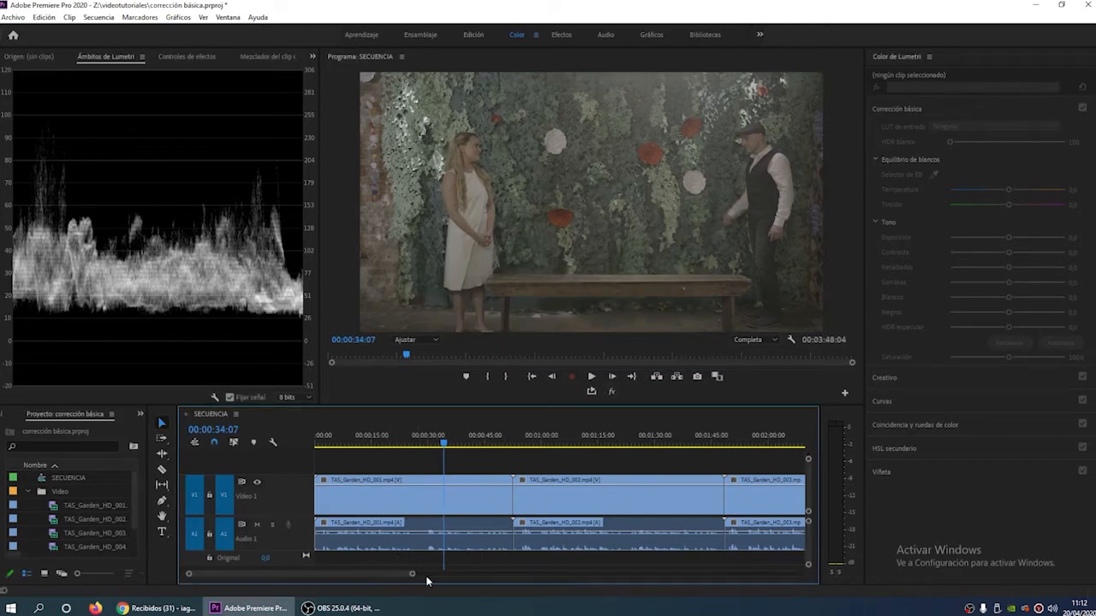
drag(445, 447, 398, 451)
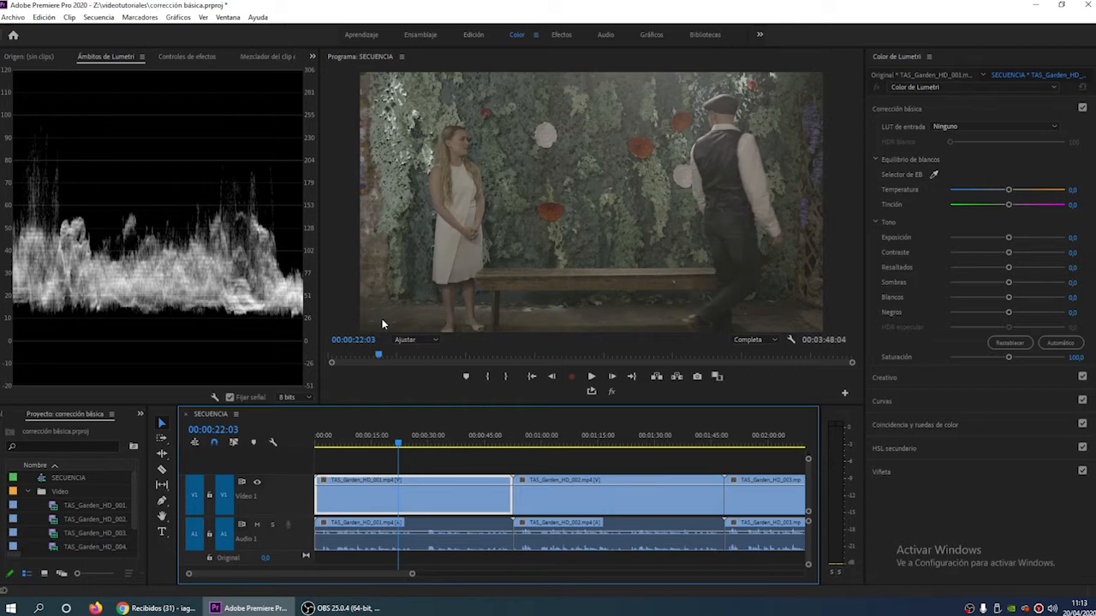
click(877, 164)
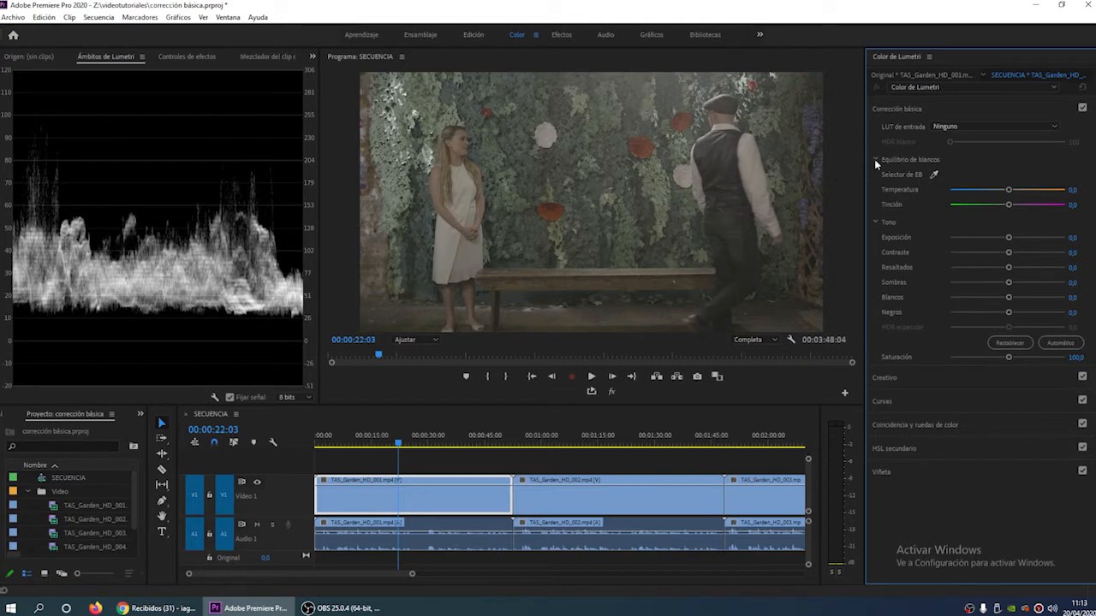
click(874, 159)
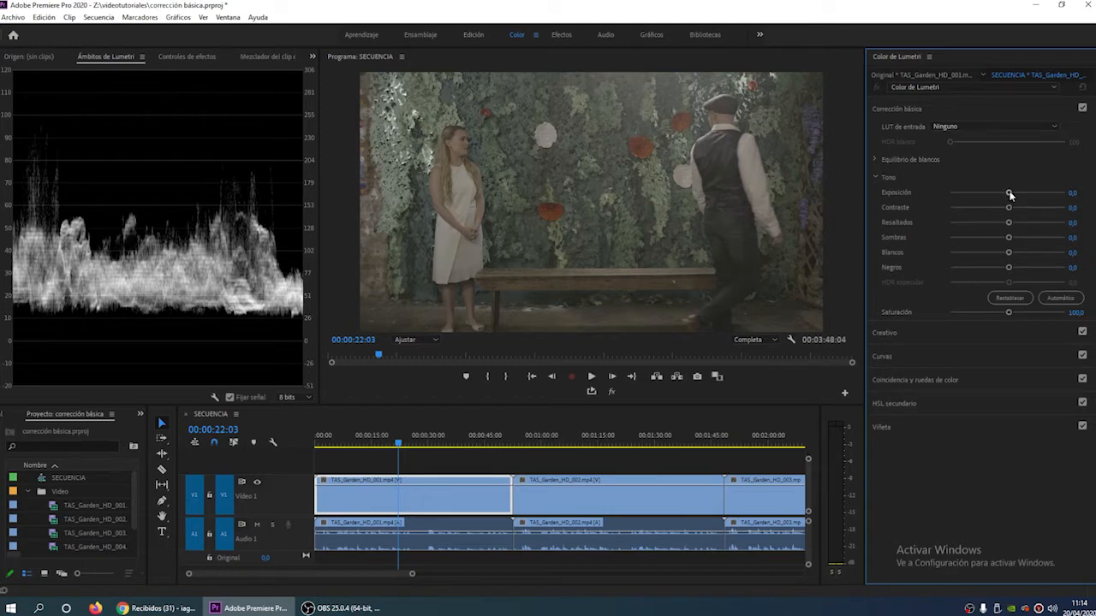
- Try raising the first clip's Exposición to about 1,0, and reset it to its default
drag(1010, 195, 1018, 197)
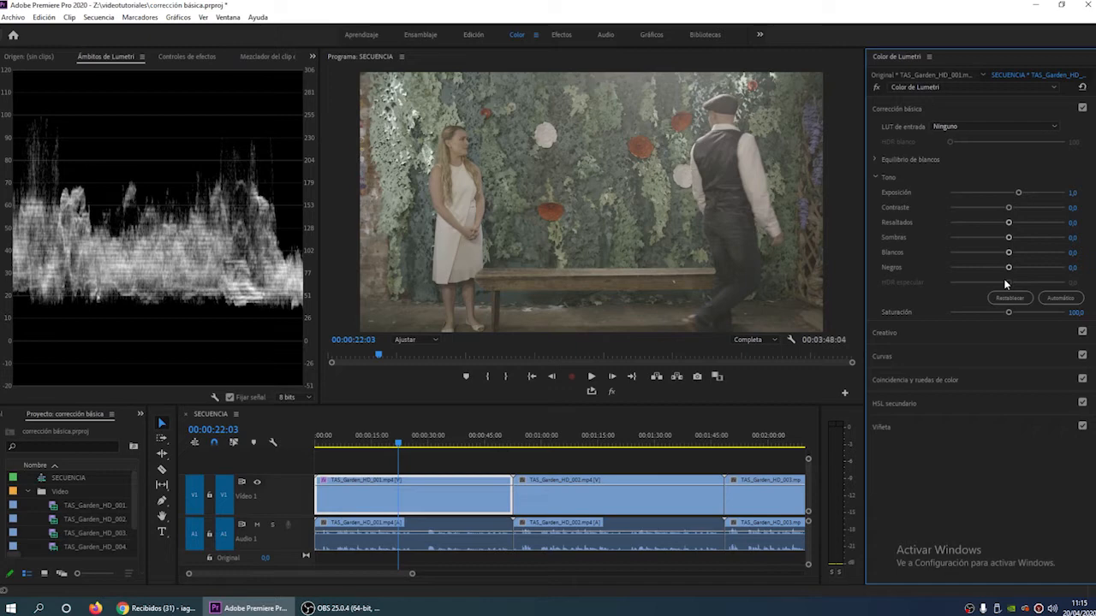
drag(1018, 192, 1020, 195)
double_click(1019, 195)
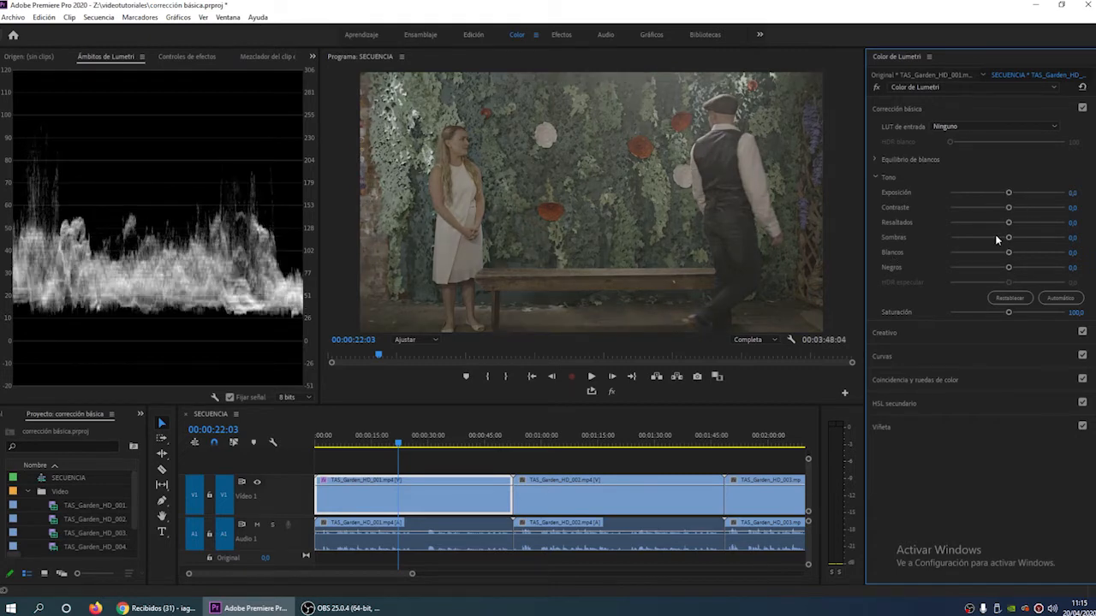
- Set the first clip's Exposición to 1
click(1072, 192)
text(1)
key(Return)
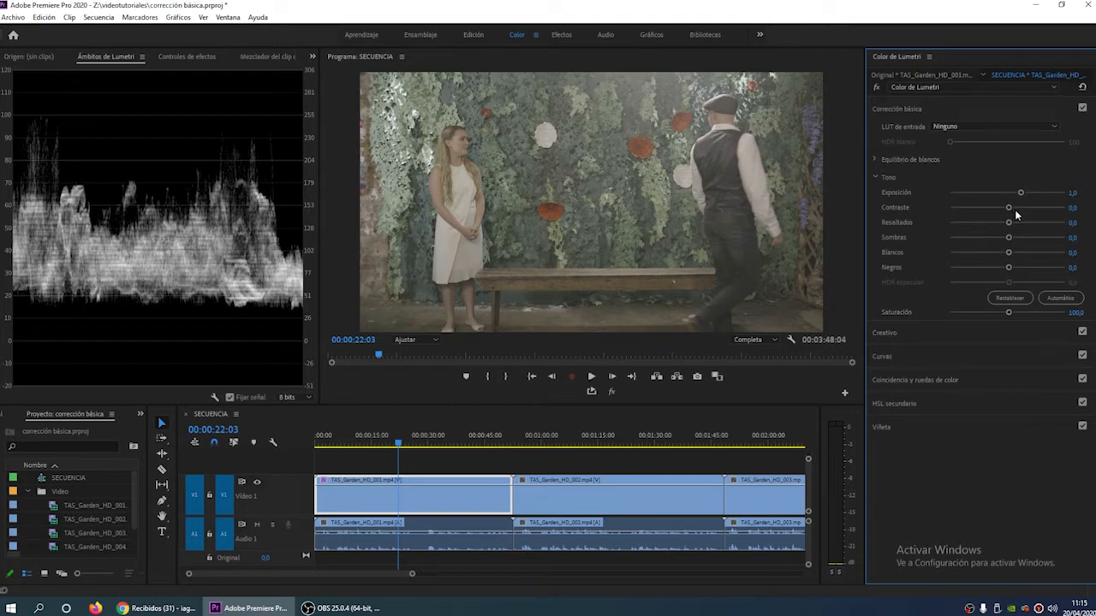
- Try strong Contraste increases on the first clip, up to 100
drag(1009, 208, 1057, 216)
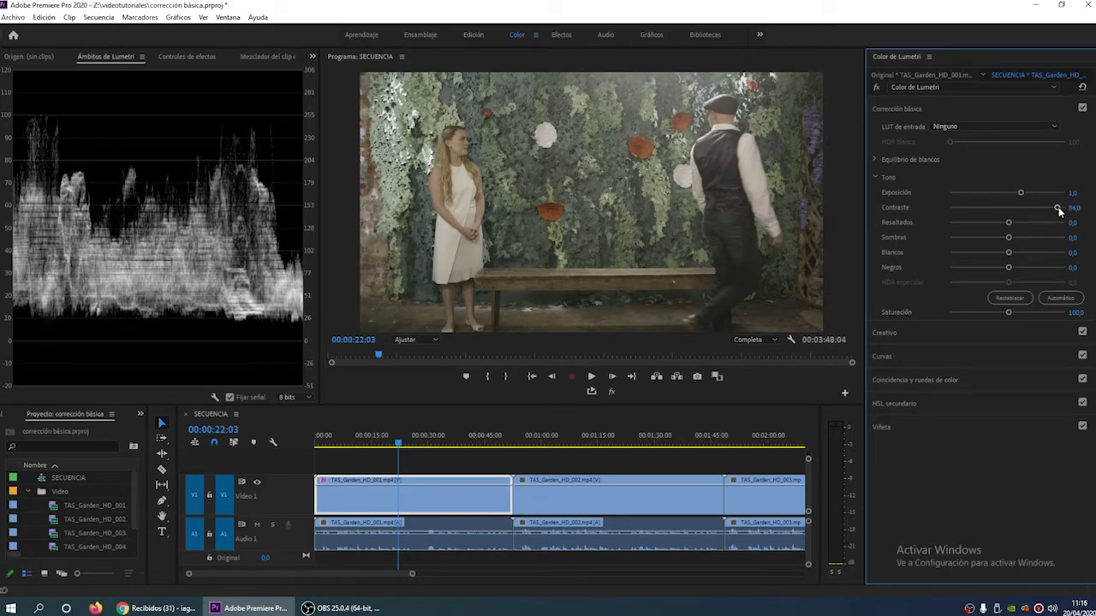
drag(1059, 211, 1060, 211)
double_click(1059, 211)
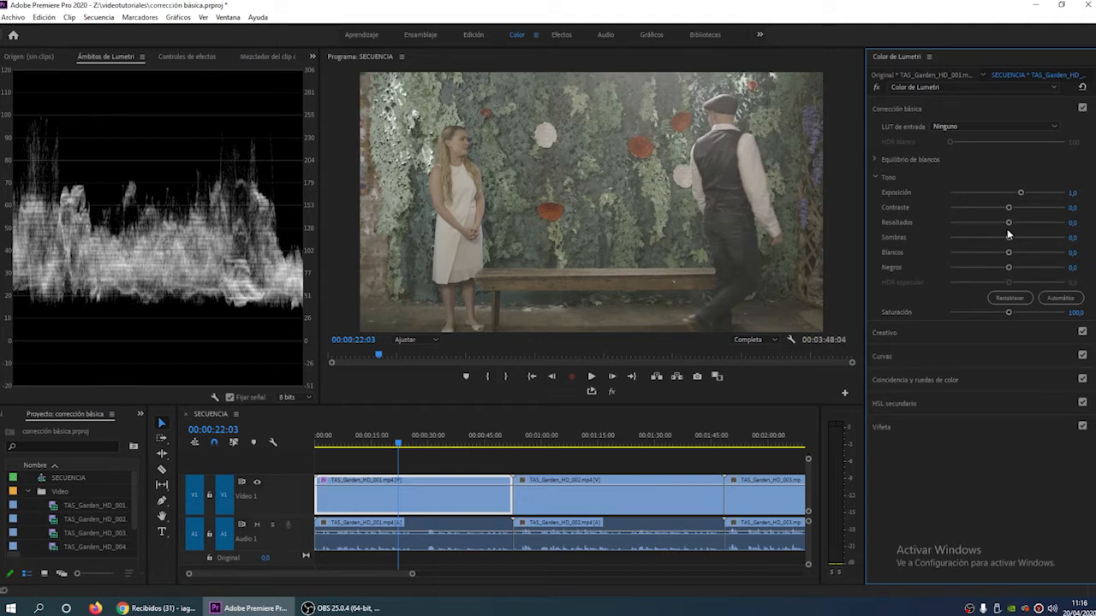
drag(1009, 212, 1065, 208)
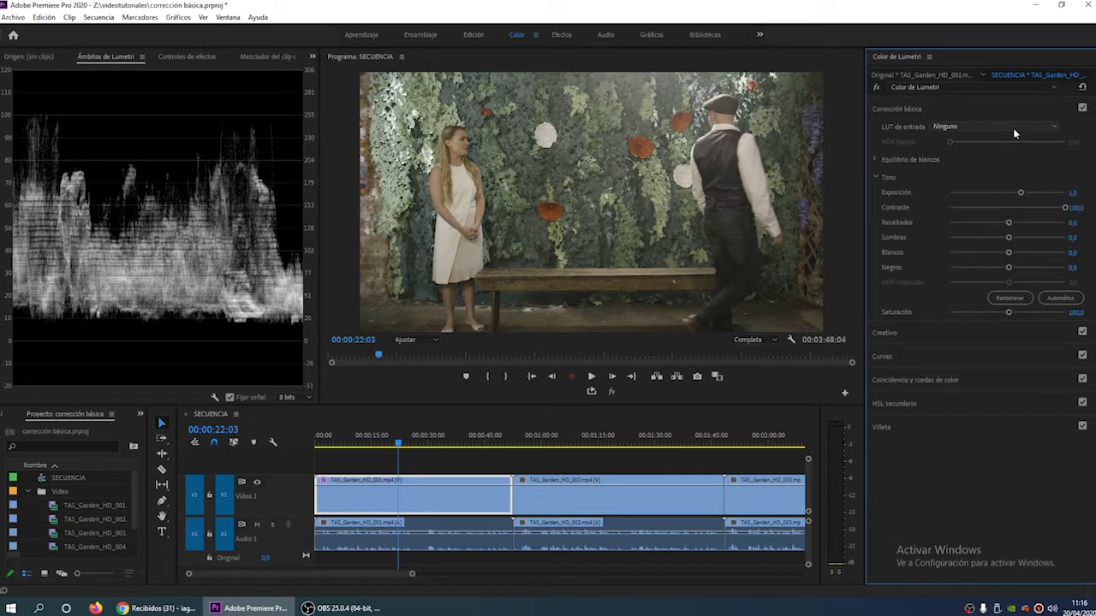
- Compare the first clip with and without its correction by repeatedly toggling the global FX mute
click(612, 393)
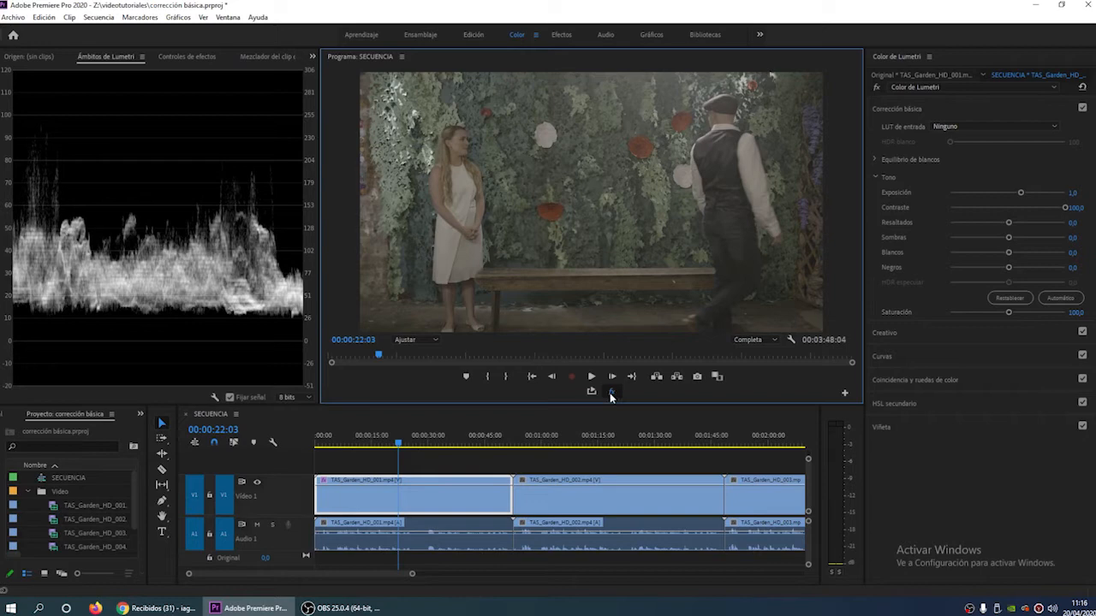
click(612, 394)
click(612, 392)
click(613, 394)
click(613, 394)
click(613, 394)
click(613, 394)
click(612, 391)
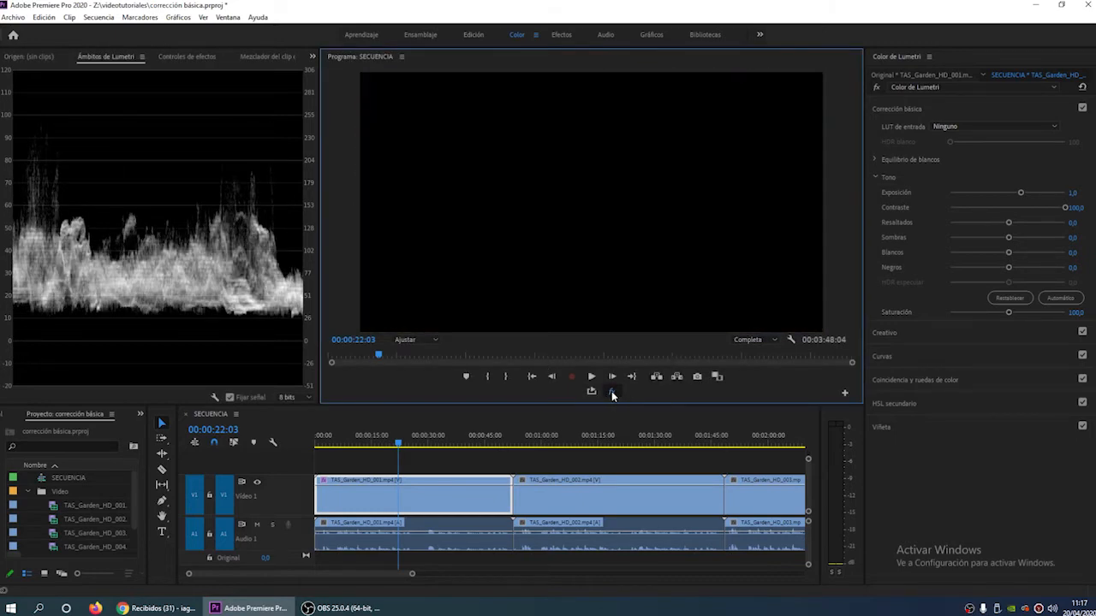
- Compare the frame at 00:00:15:03 with the Lumetri effect, and the Corrección básica section alone, switched off and on
mouse_move(398, 444)
mouse_down()
mouse_move(370, 448)
mouse_move(379, 448)
mouse_up()
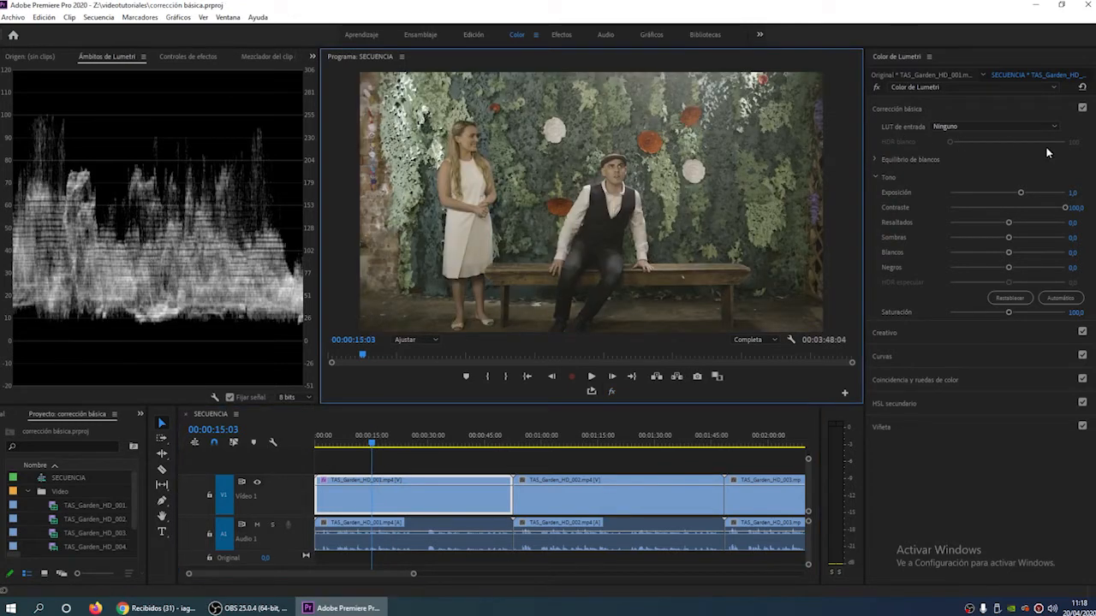
click(876, 87)
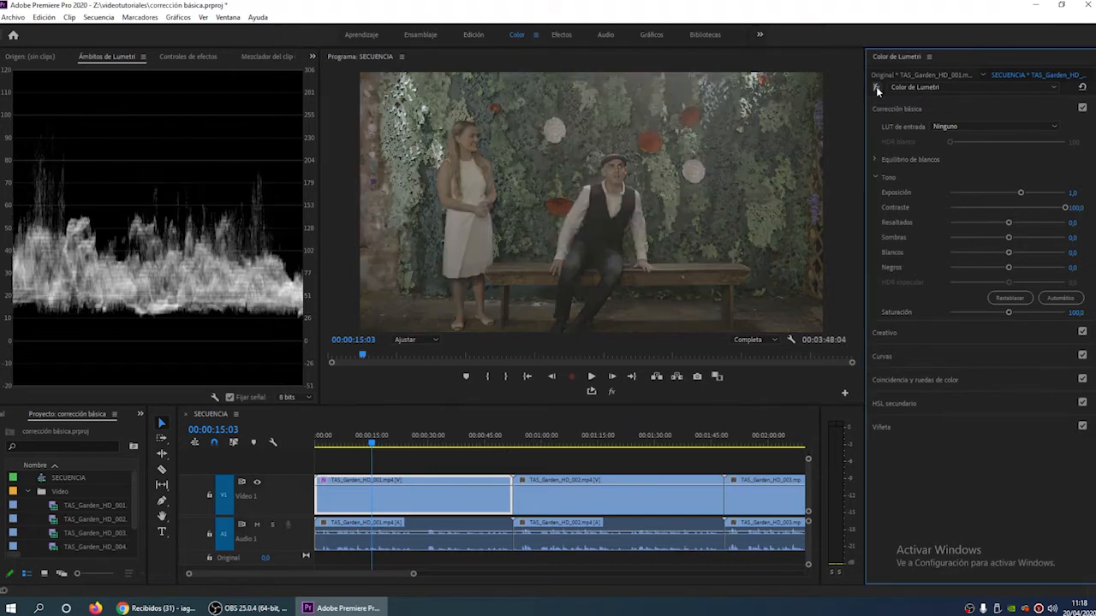
click(876, 86)
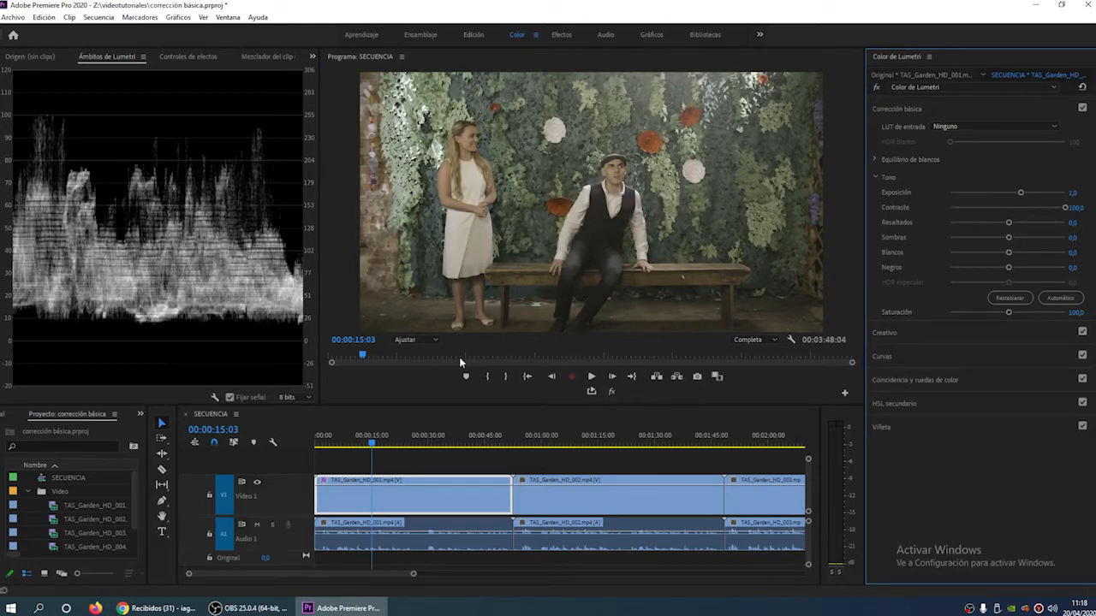
click(874, 88)
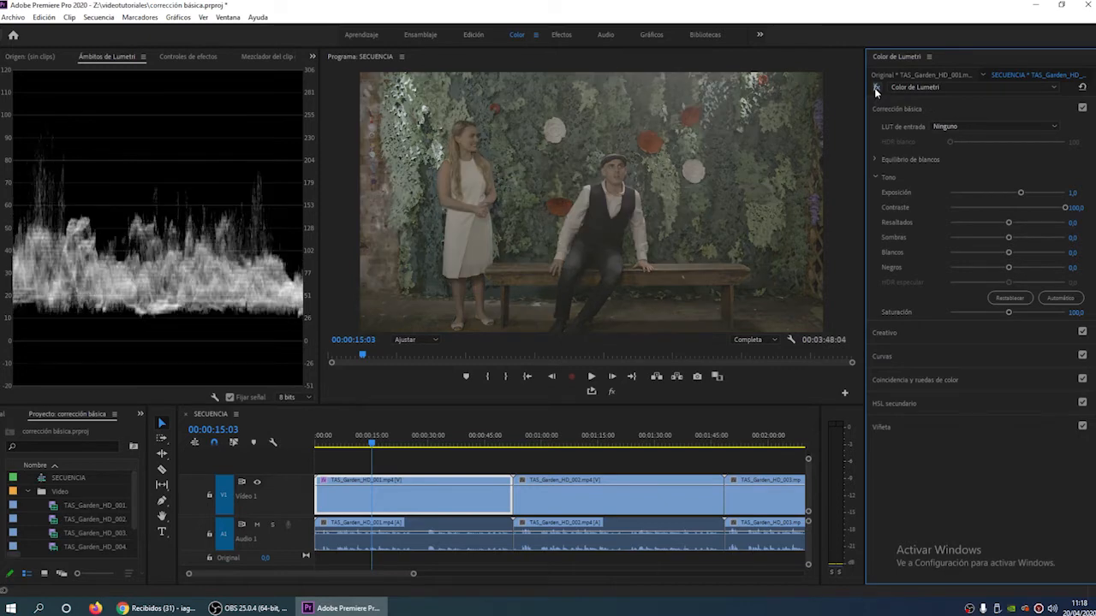
click(874, 87)
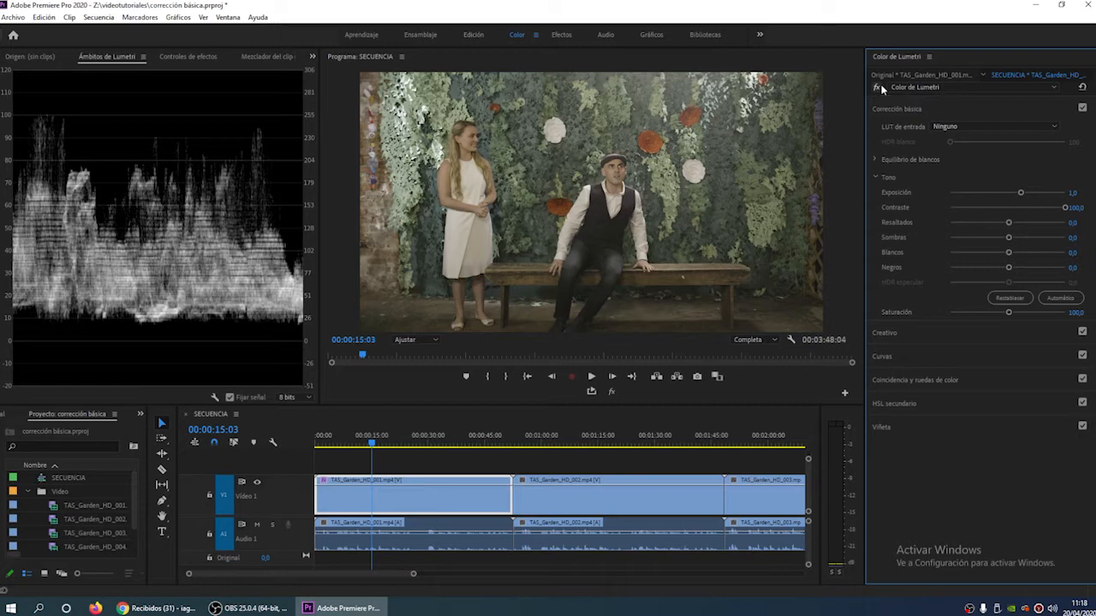
click(1082, 108)
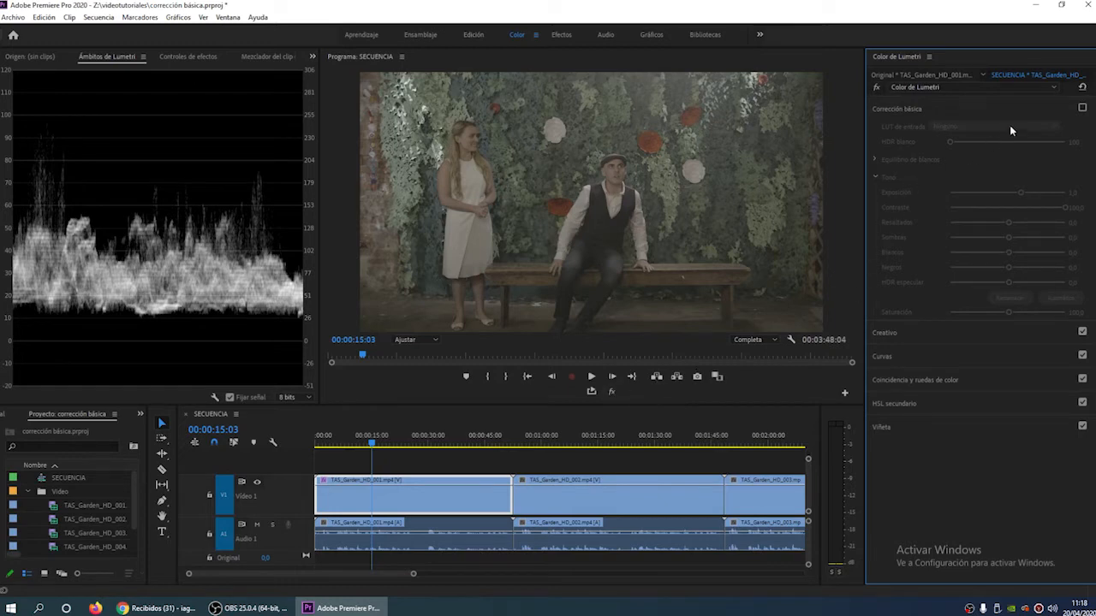
click(1082, 109)
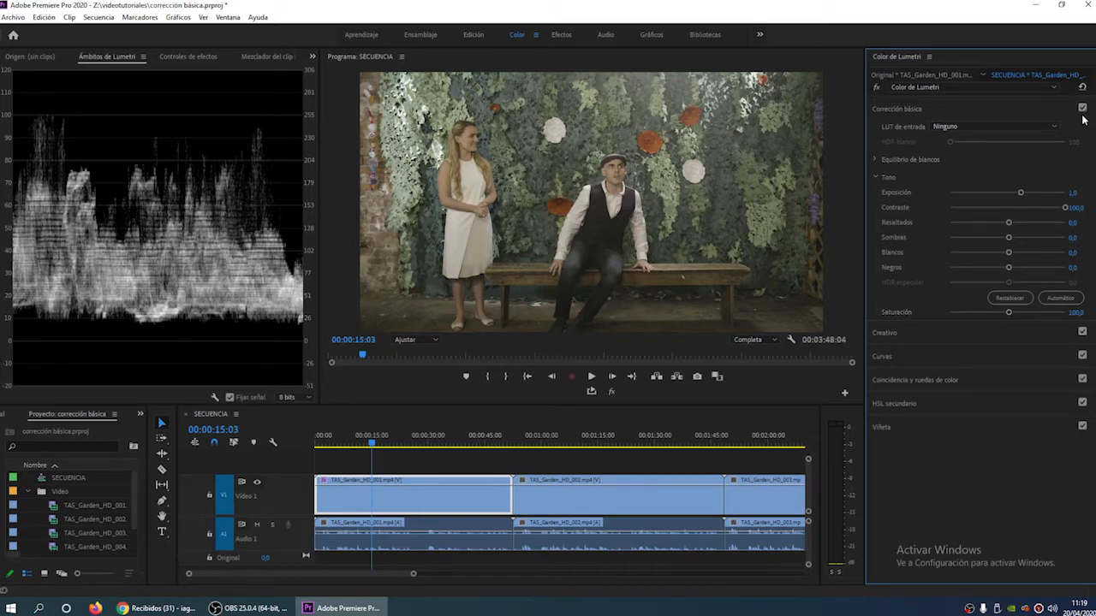
- Reset the first clip's Contraste, try lowering it to about -40 and beyond, and reset it again
double_click(1066, 208)
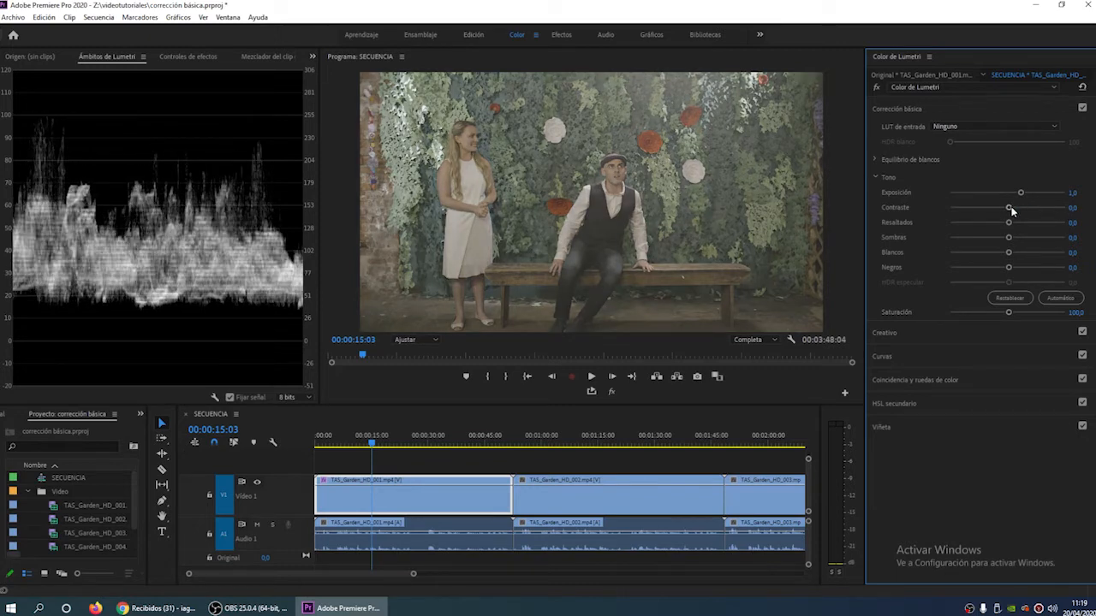
drag(1011, 209, 985, 210)
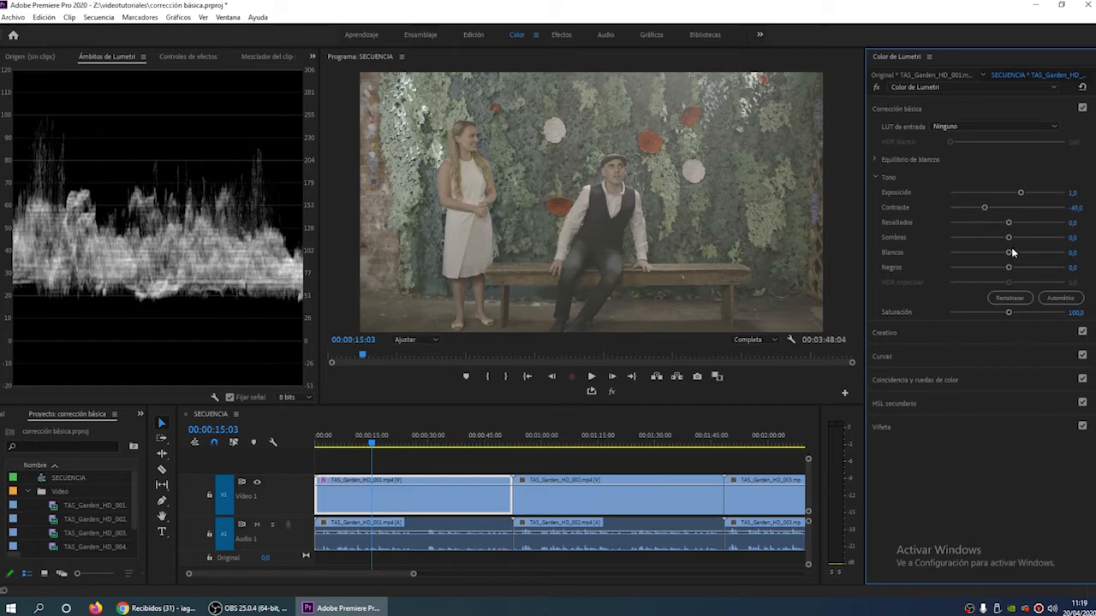
mouse_move(986, 208)
mouse_down()
mouse_move(1006, 209)
mouse_move(973, 210)
mouse_up()
double_click(974, 209)
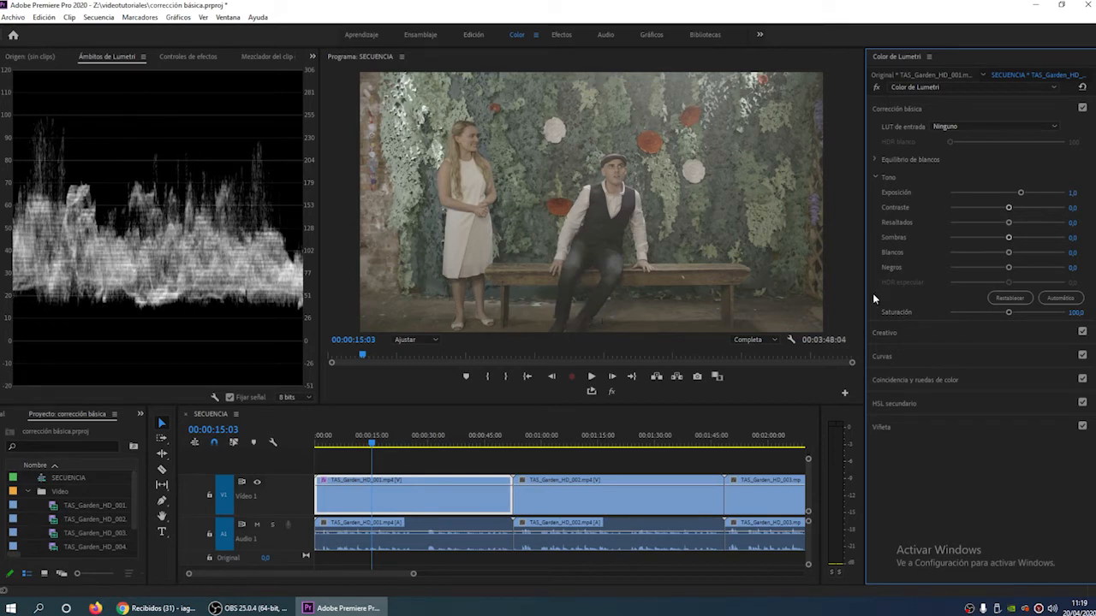
- Try the extreme Negros value of -100 on the first clip, and settle it at -30
drag(1008, 267, 940, 277)
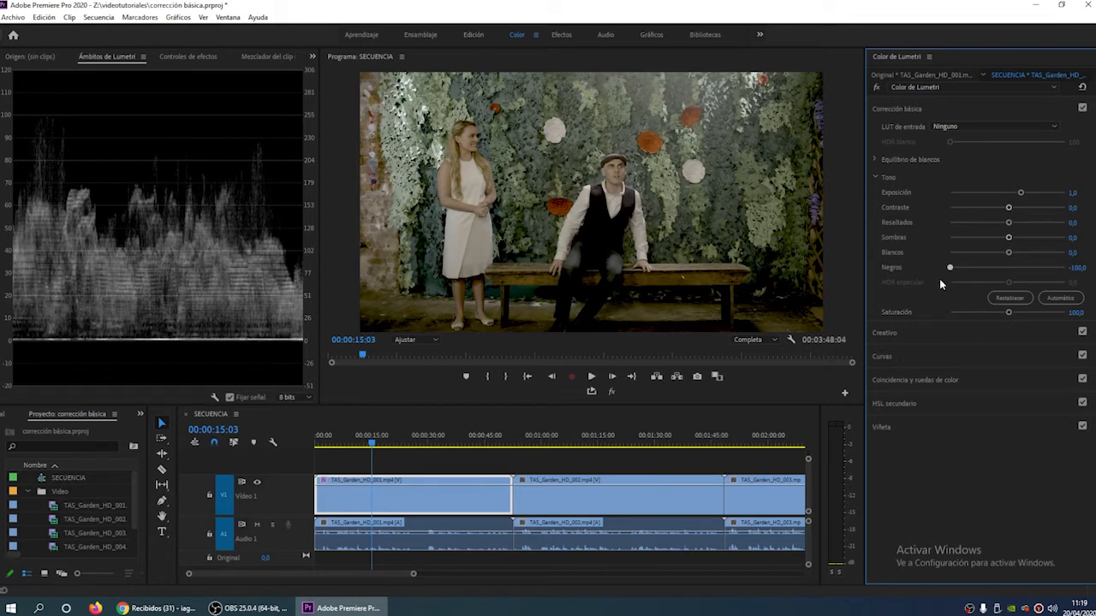
drag(943, 278, 993, 274)
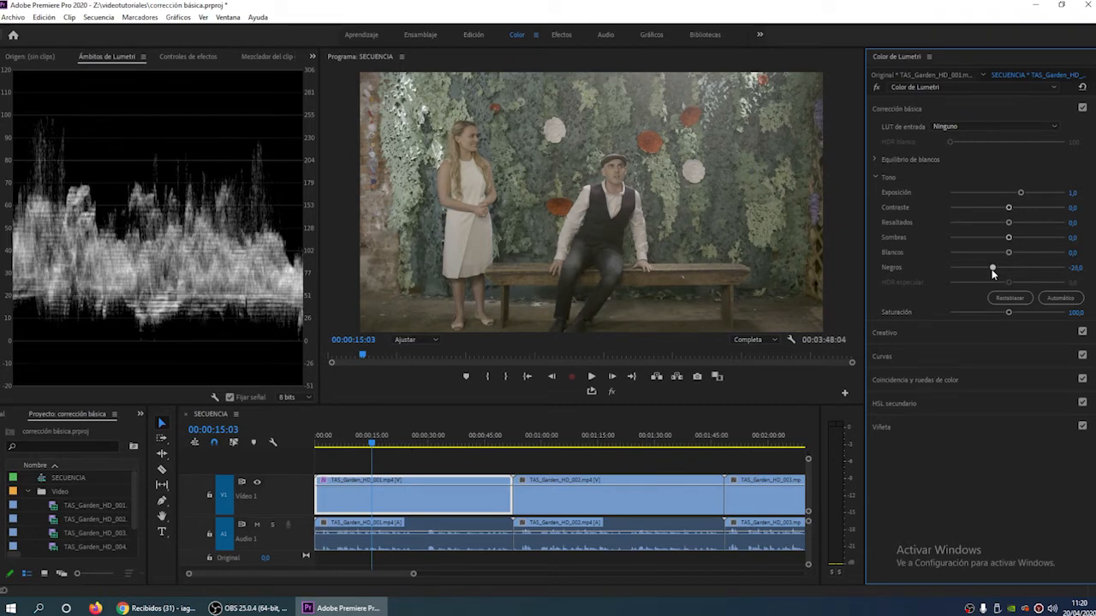
drag(993, 273, 989, 272)
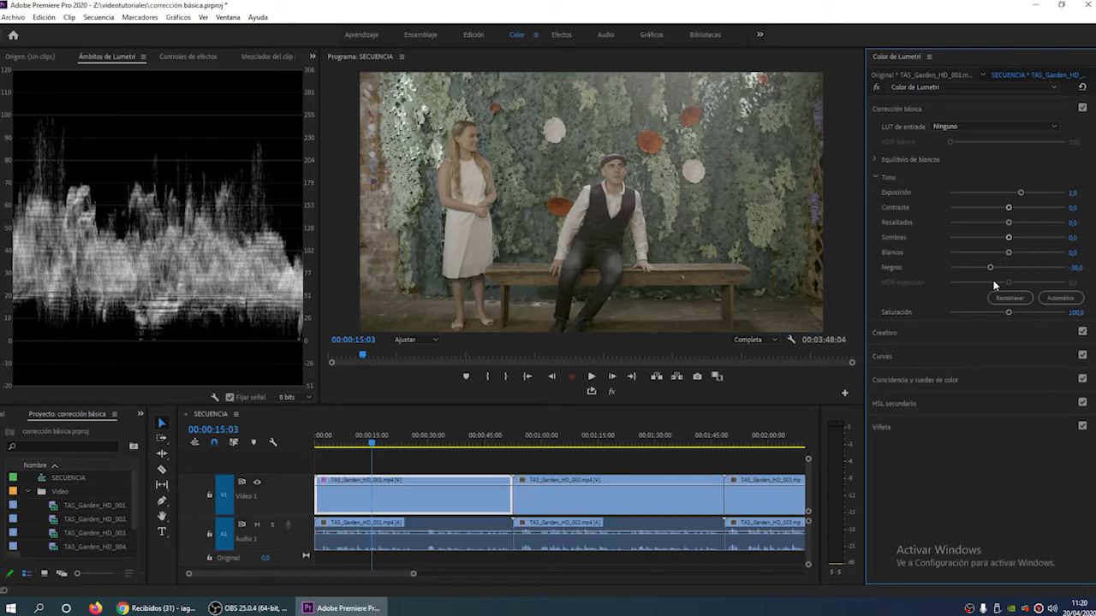
- Check the darker blacks against the original image by repeatedly toggling the global FX mute
click(612, 391)
click(612, 391)
click(612, 391)
click(612, 392)
click(613, 391)
click(612, 391)
click(612, 391)
click(612, 391)
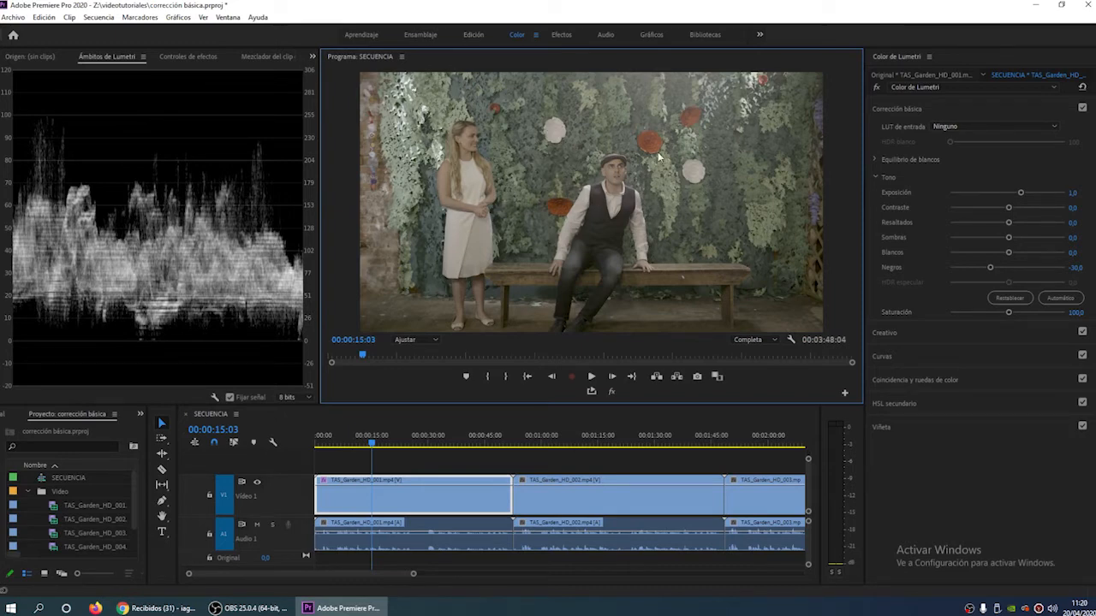
- Inspect the frame at 100% zoom around the seated man and the foliage, and review the playback resolution options
click(415, 340)
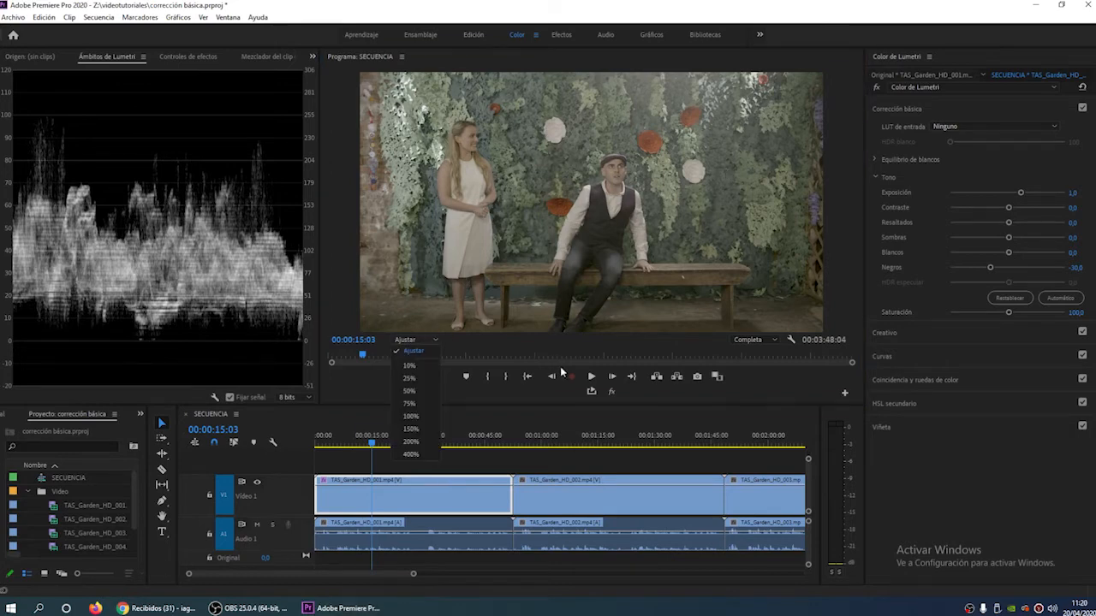
click(418, 416)
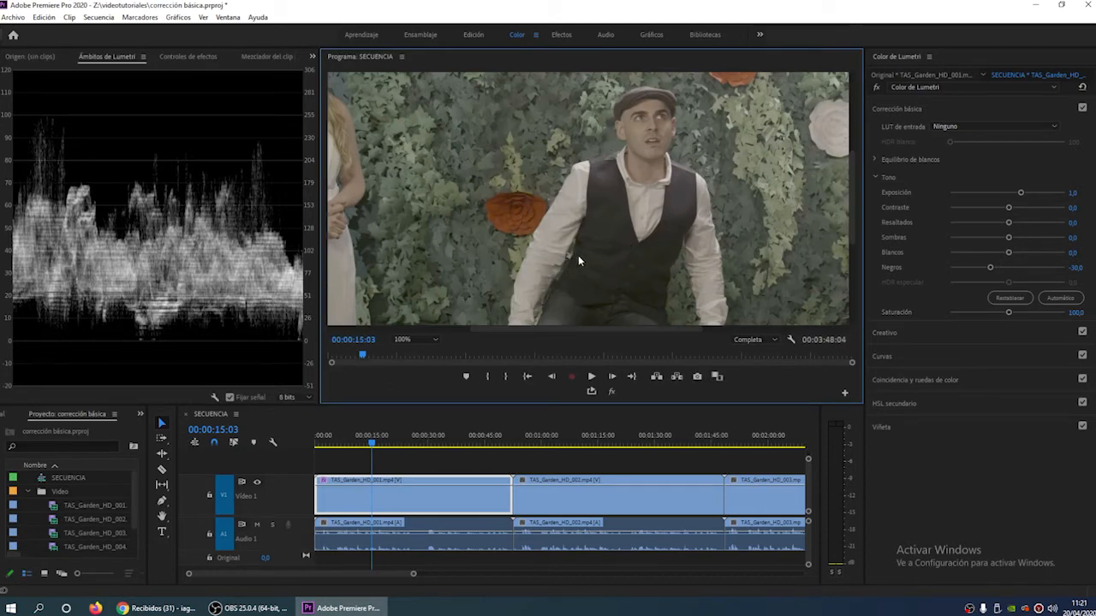
drag(499, 330, 610, 330)
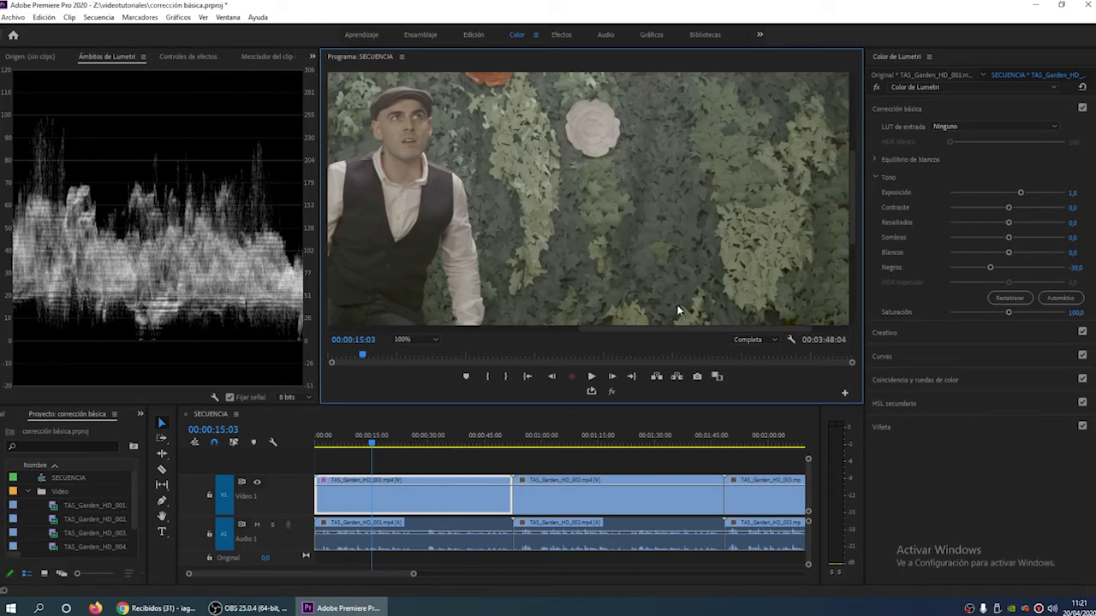
click(757, 341)
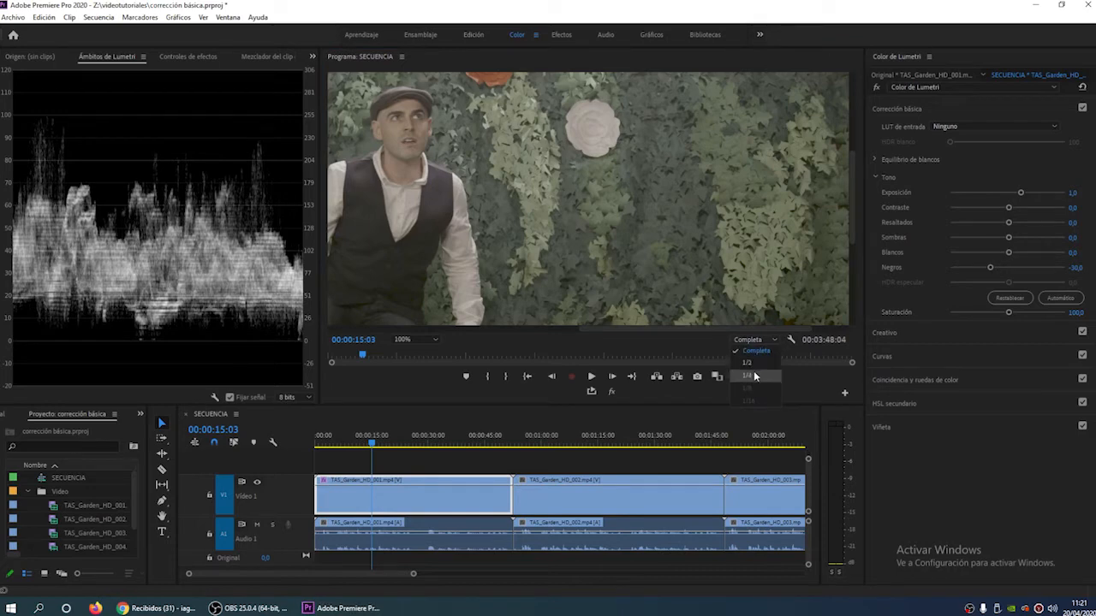
click(736, 290)
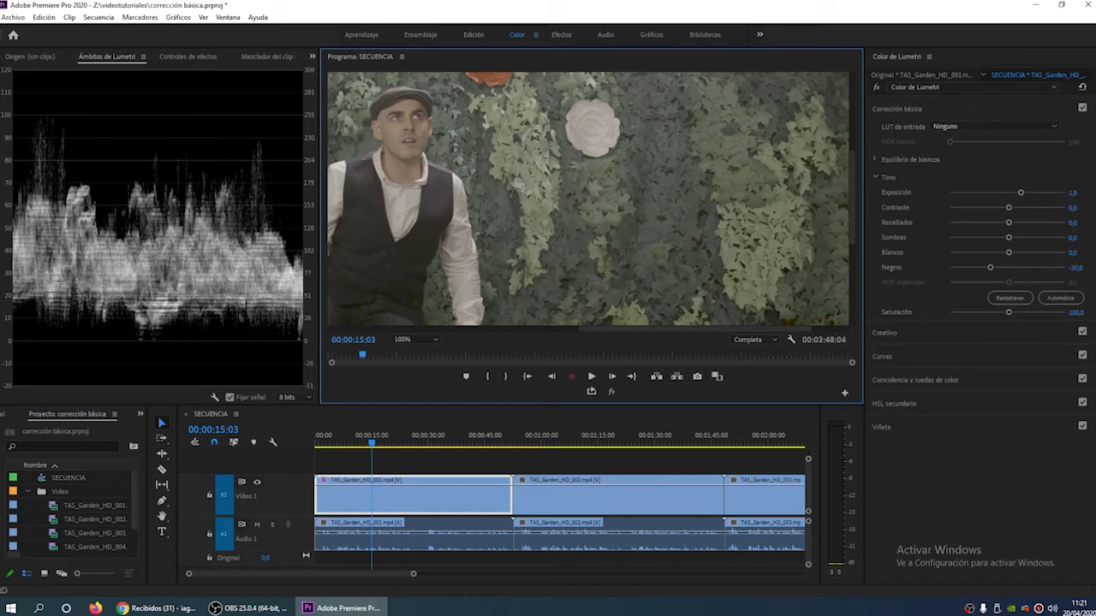
- Try Blancos at 100 on the first clip and inspect the white dress and shirt at 100% and 200% zoom
drag(1008, 253, 1079, 266)
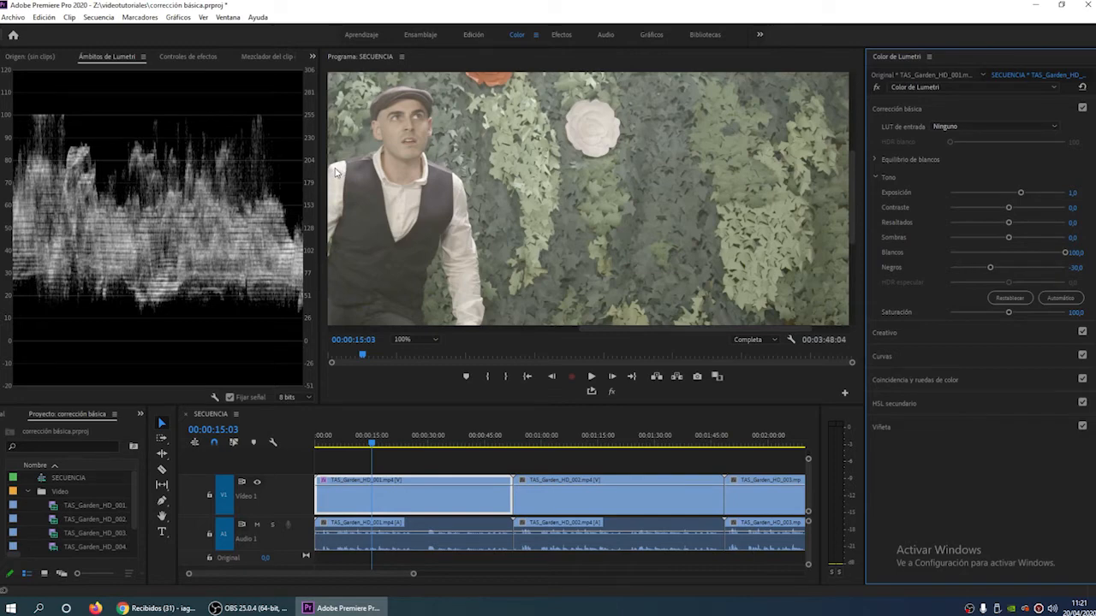
click(623, 330)
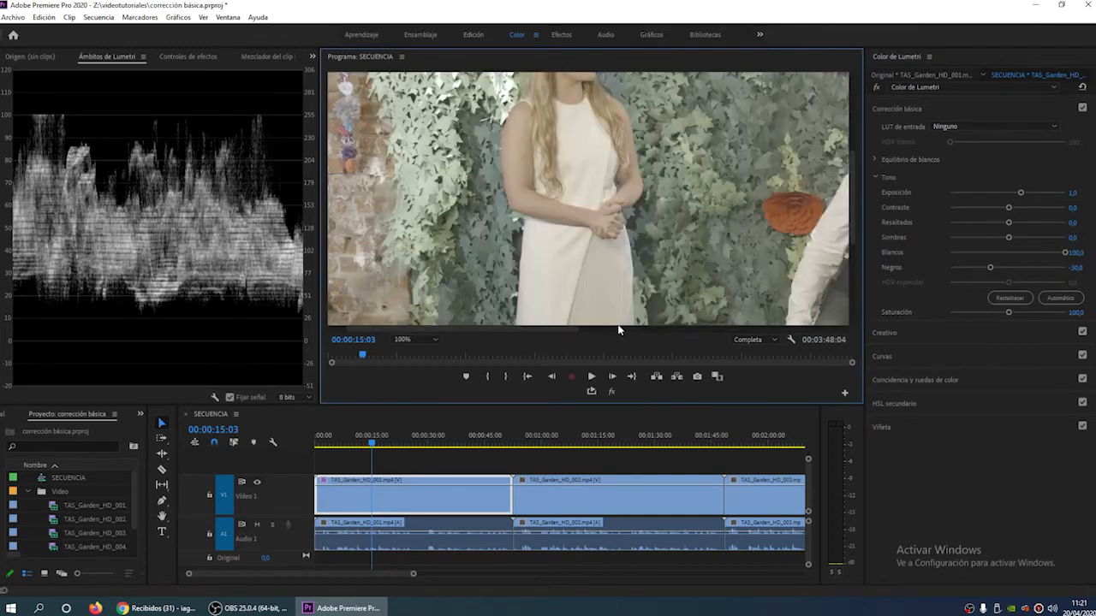
drag(555, 331, 676, 341)
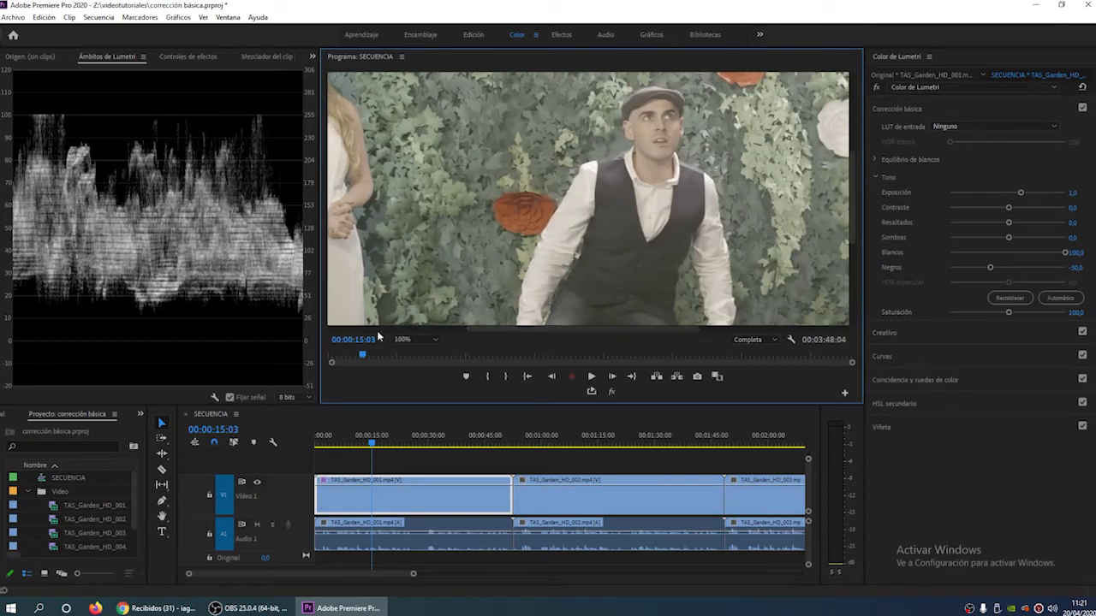
click(429, 340)
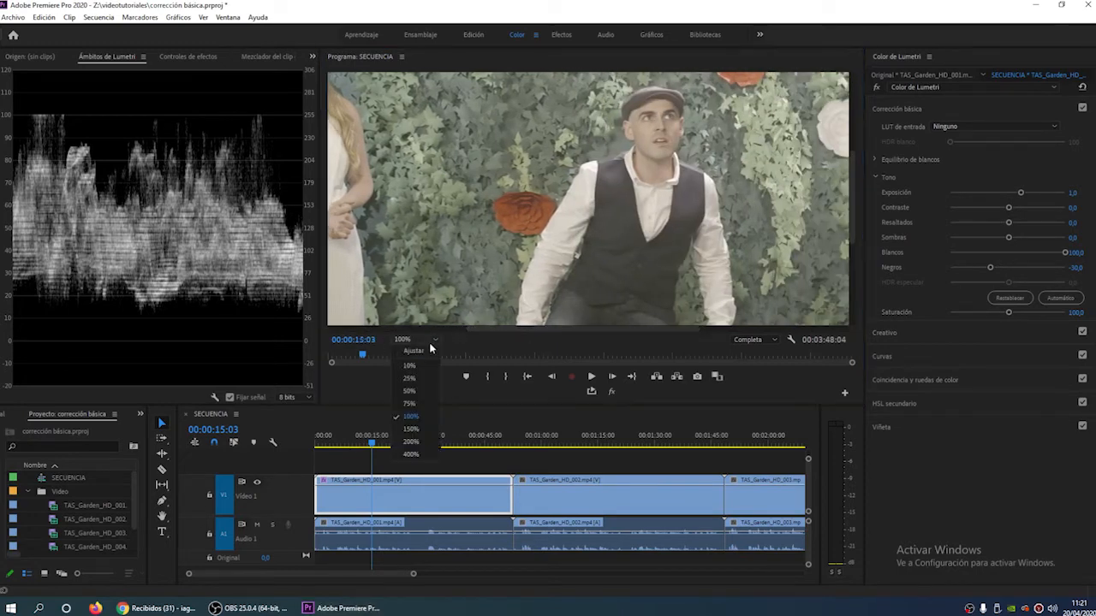
click(429, 440)
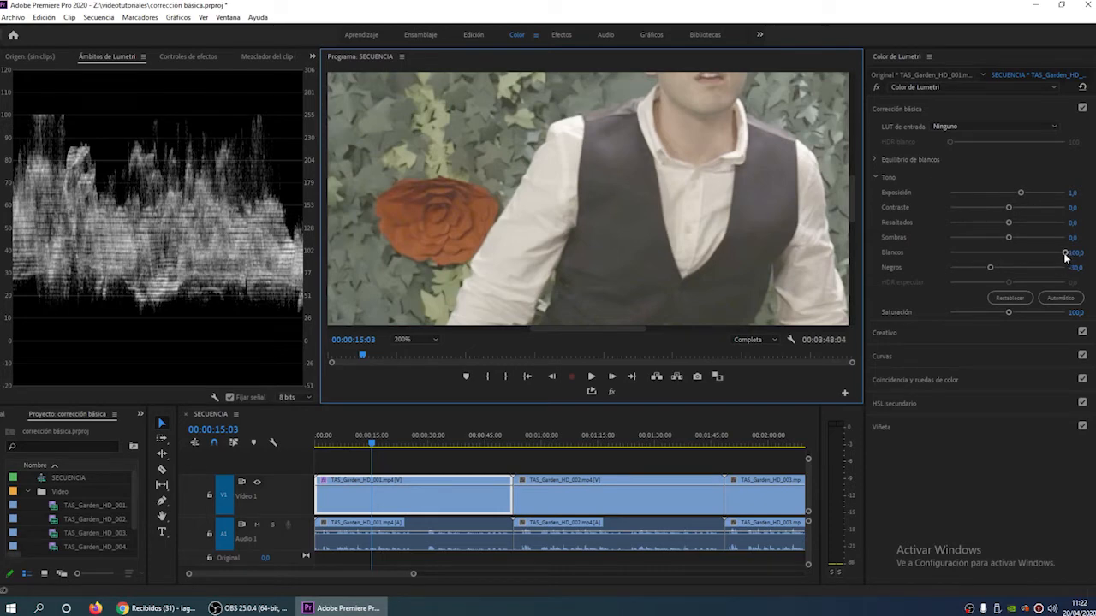
- Lower Blancos on the first clip to about 66, compare it with 0, and set it to 60
drag(1066, 255, 1043, 257)
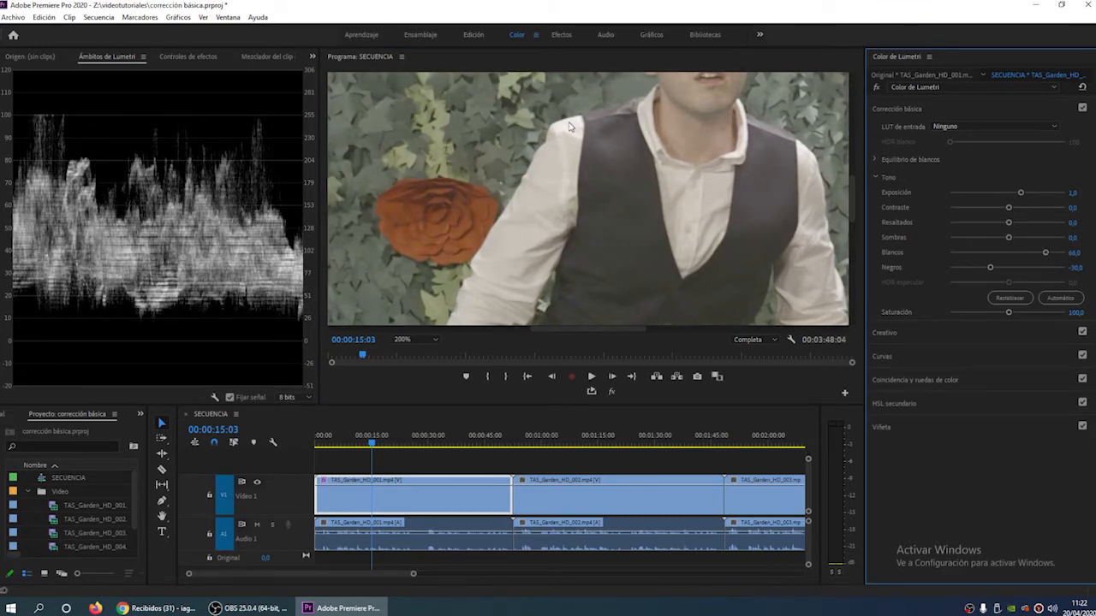
drag(1044, 255, 1011, 255)
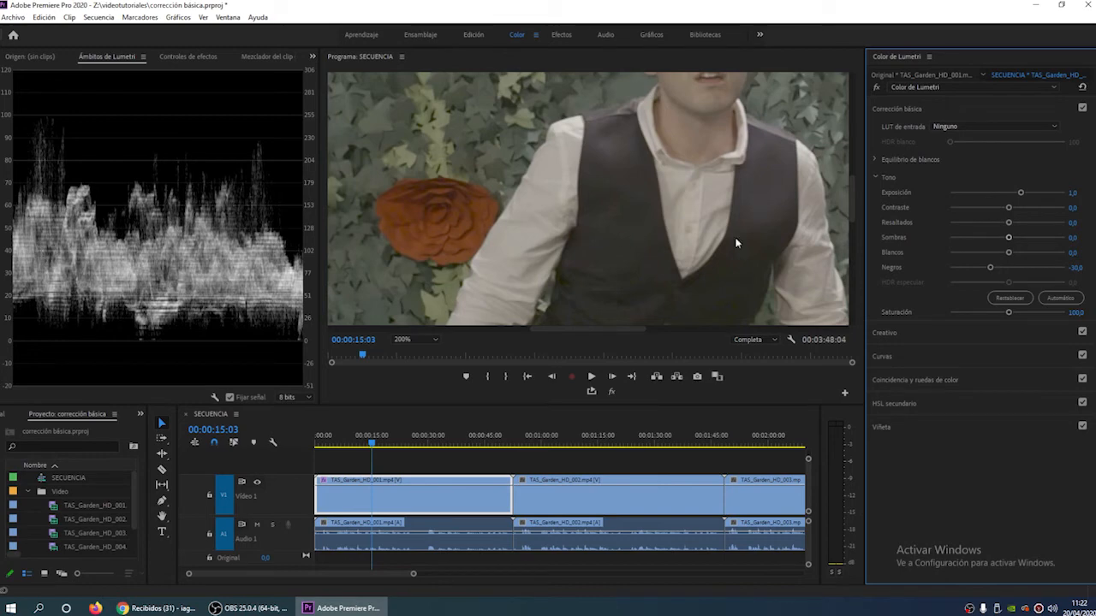
drag(1009, 254, 1042, 261)
click(1073, 254)
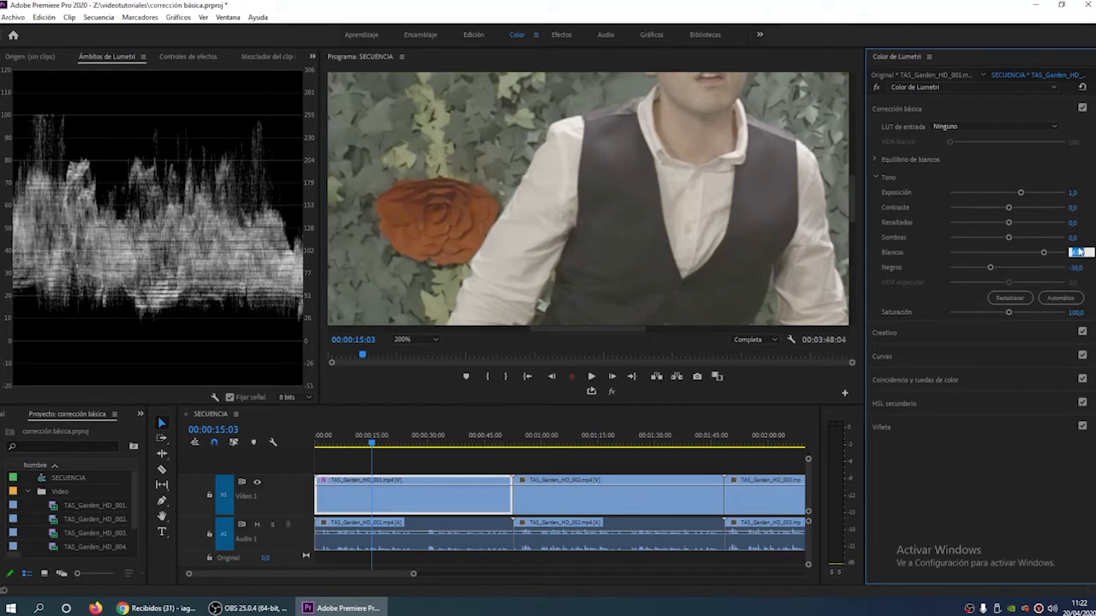
text(60)
key(Return)
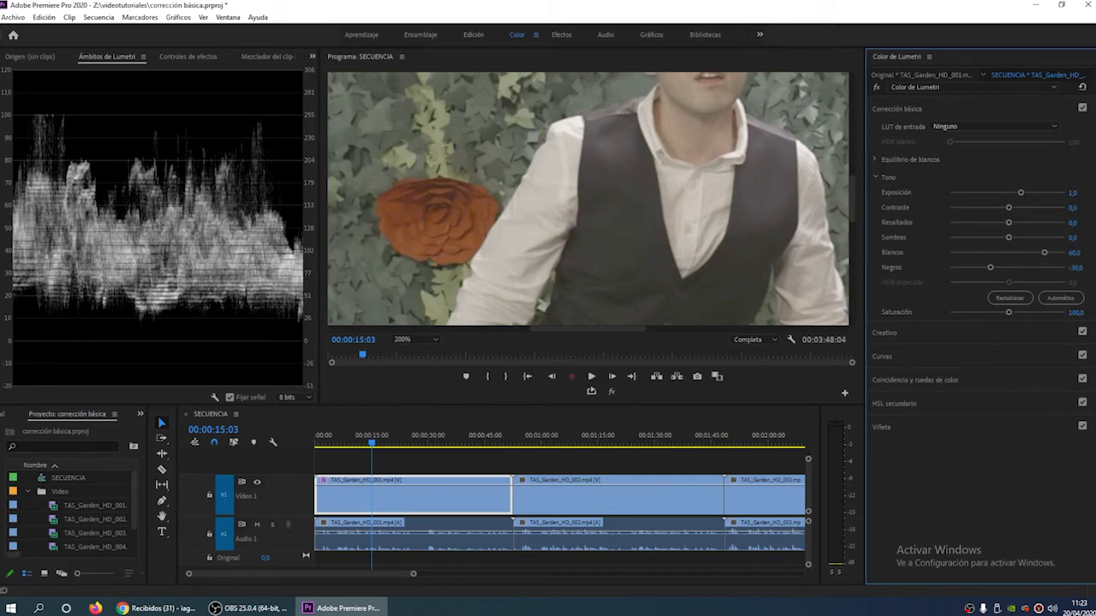
- Try Blancos at 55 on the first clip, and return it to 60
click(1075, 252)
text(55)
key(Return)
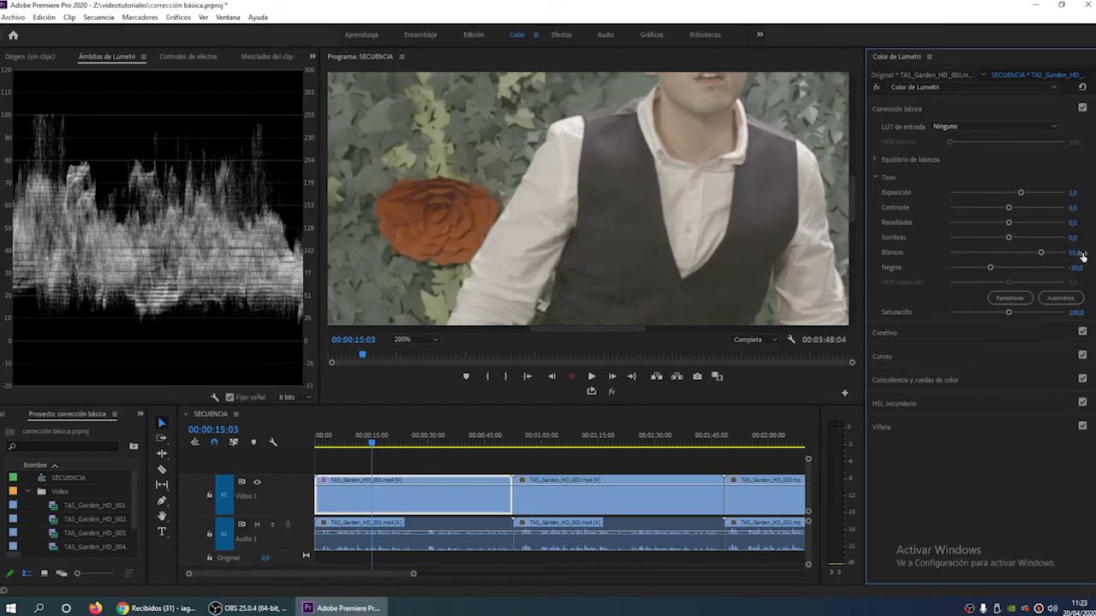
text(60)
key(Return)
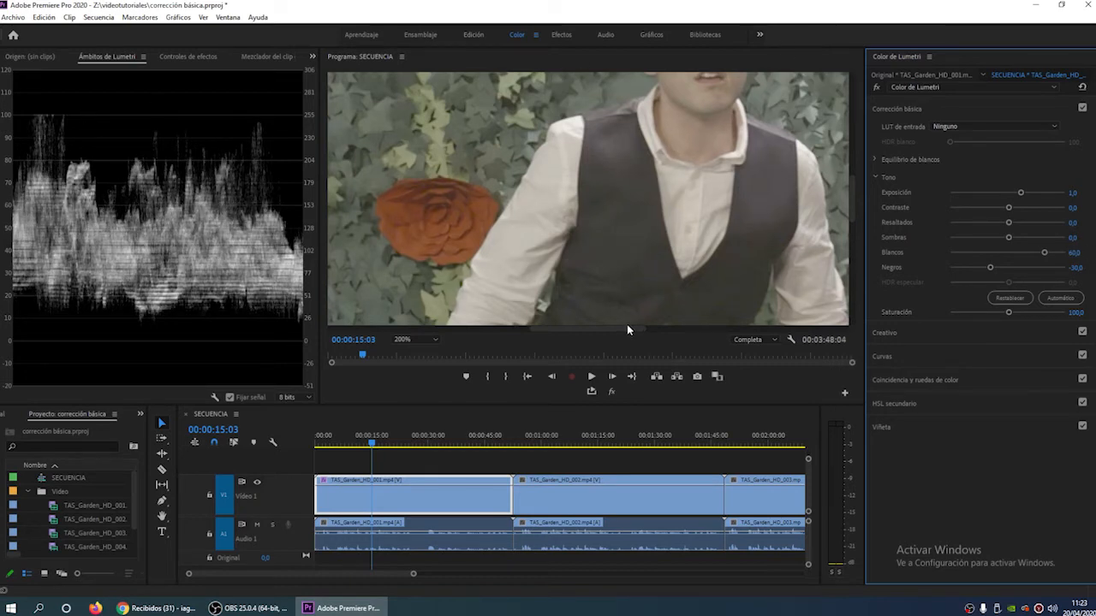
- Fit the whole frame in the program view, try lowering Exposición to about 0.6, and restore it to 1
click(408, 340)
click(415, 349)
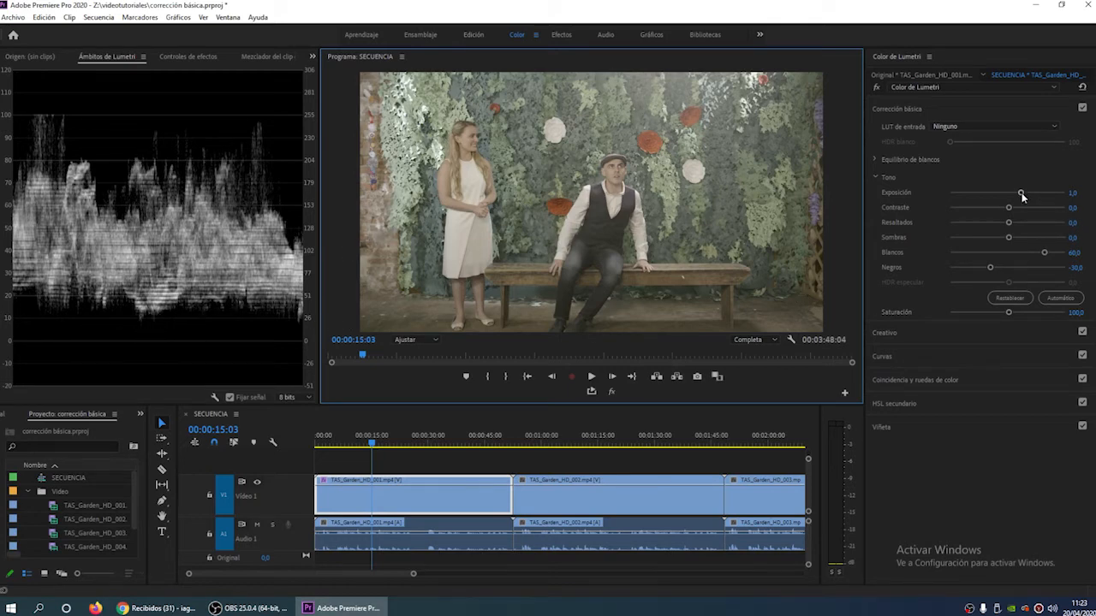
drag(1021, 197, 1015, 197)
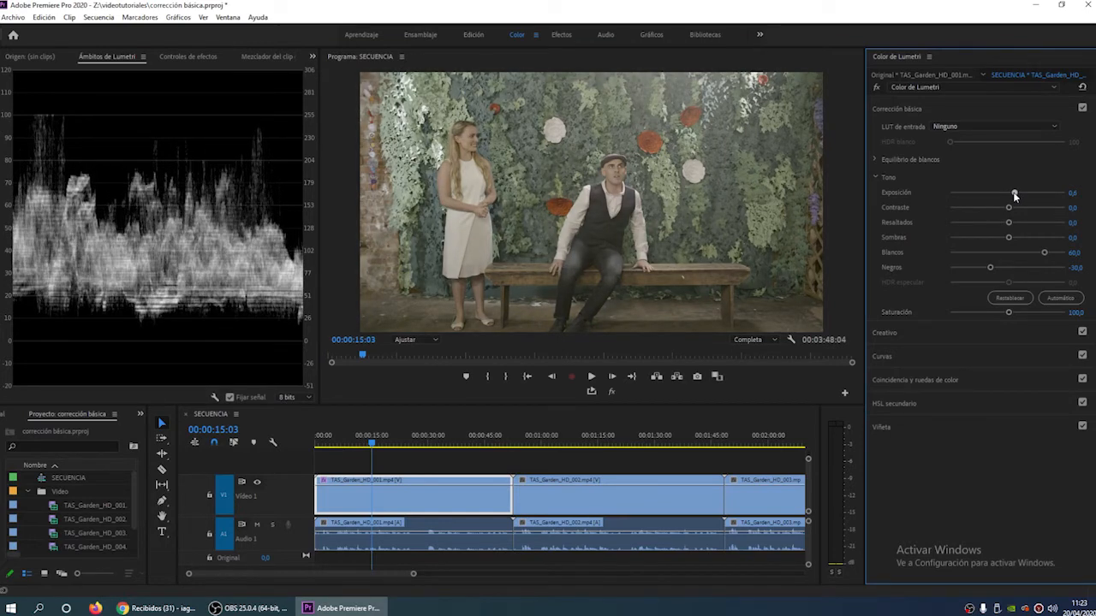
click(1072, 192)
text(1)
key(Return)
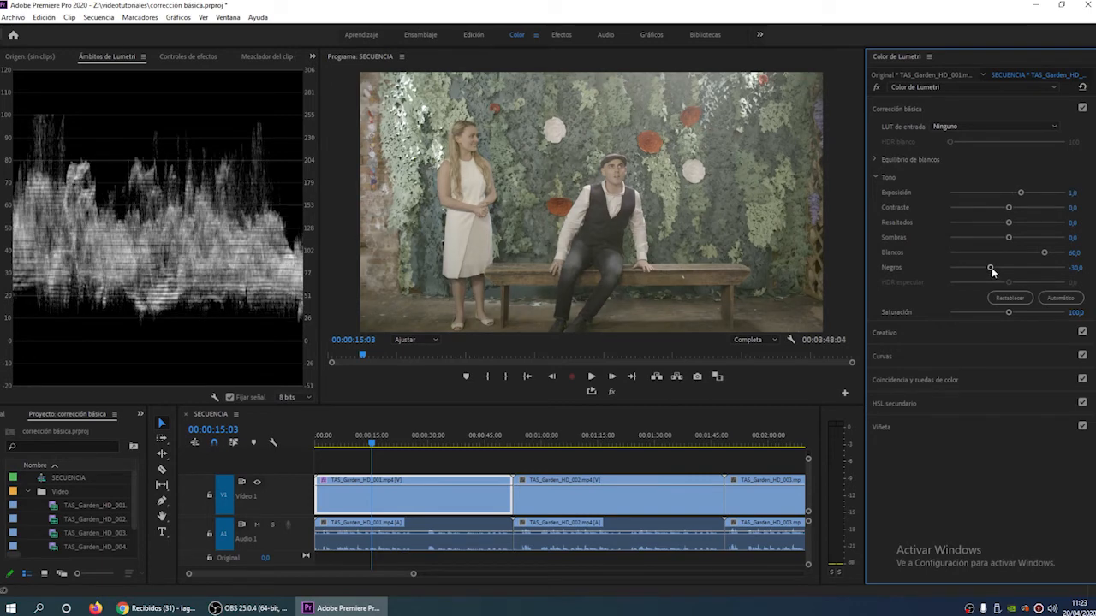
- Try lowering Negros to -49 and raising Contraste slightly on the first clip, and reset both
drag(991, 267, 981, 274)
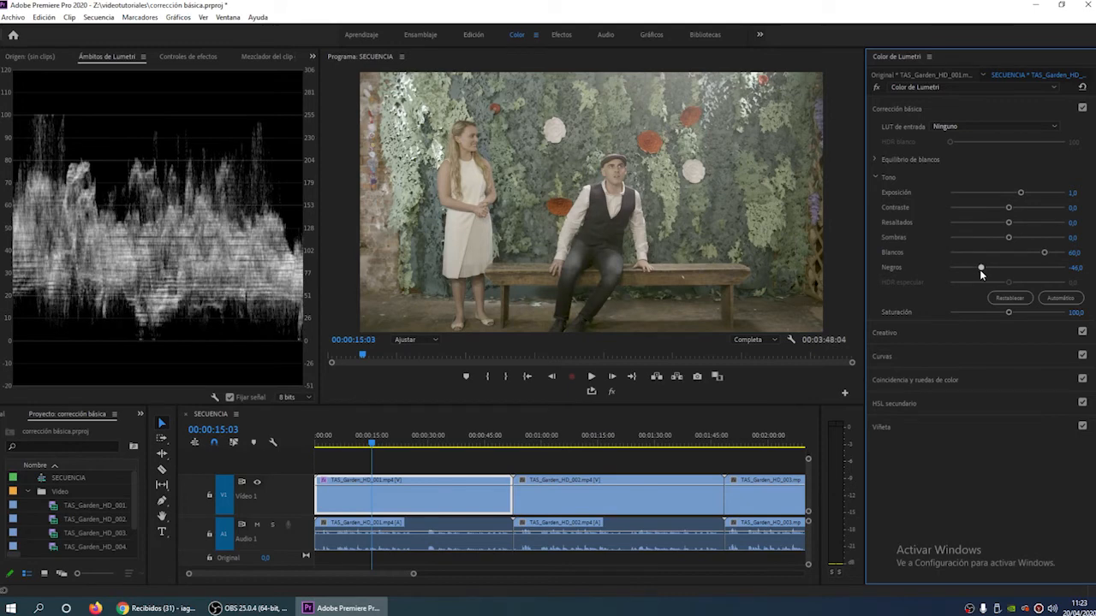
drag(981, 273, 979, 271)
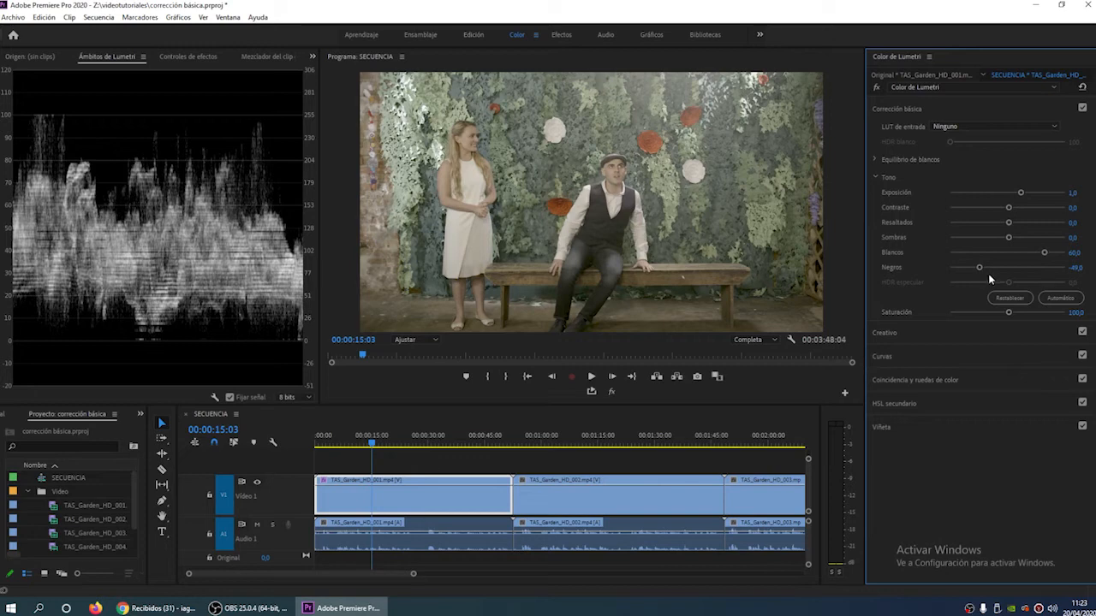
drag(1009, 210, 1018, 217)
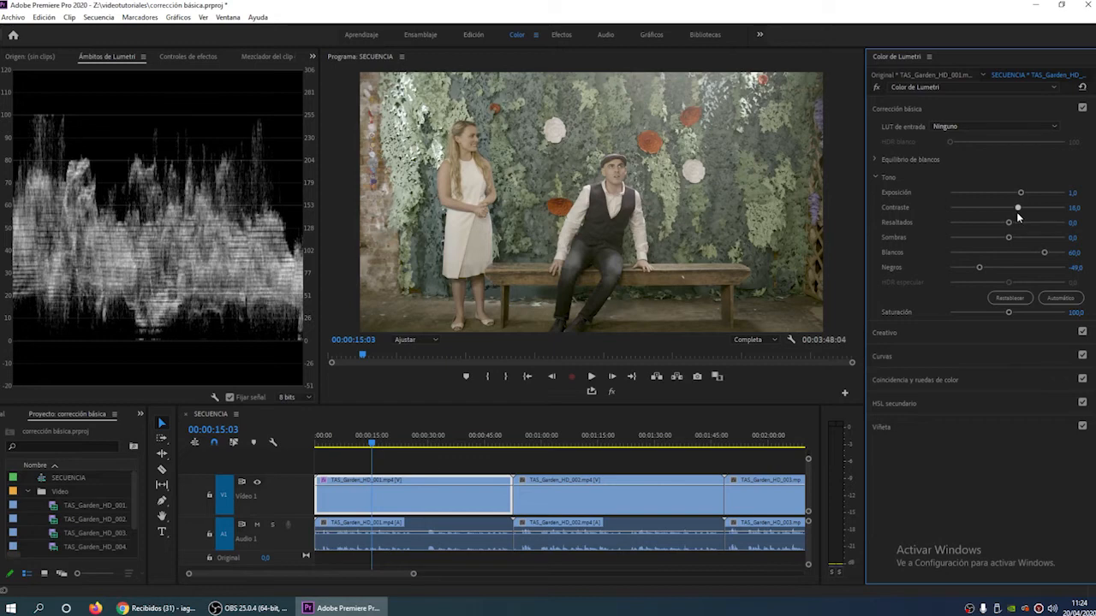
double_click(1017, 208)
double_click(979, 267)
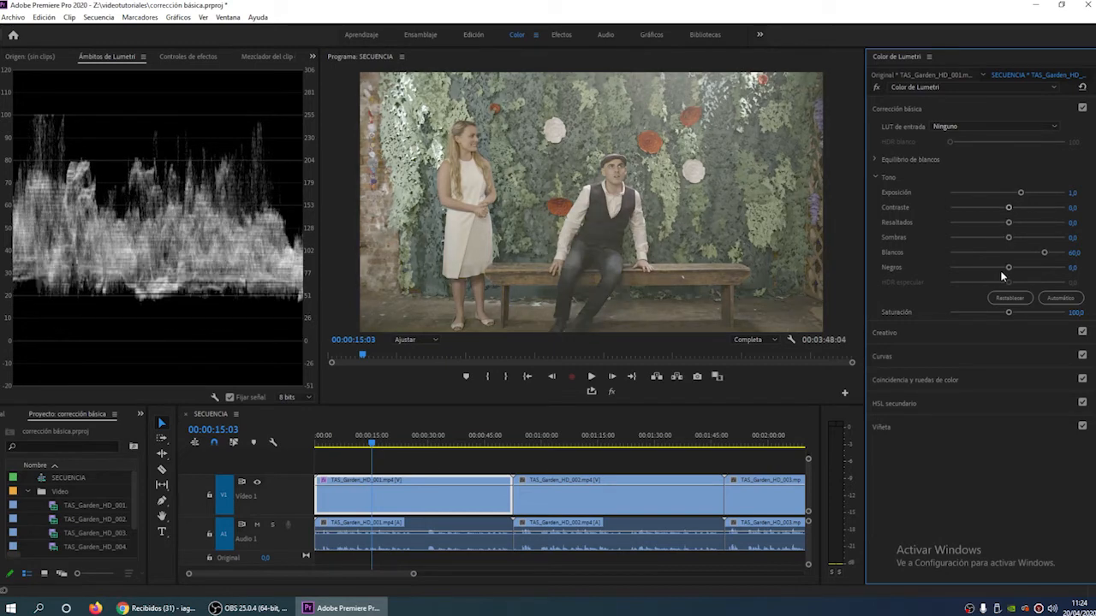
- Try Negros at about -26 combined with Contraste raised to 27, and reset the Contraste
drag(1007, 267, 991, 271)
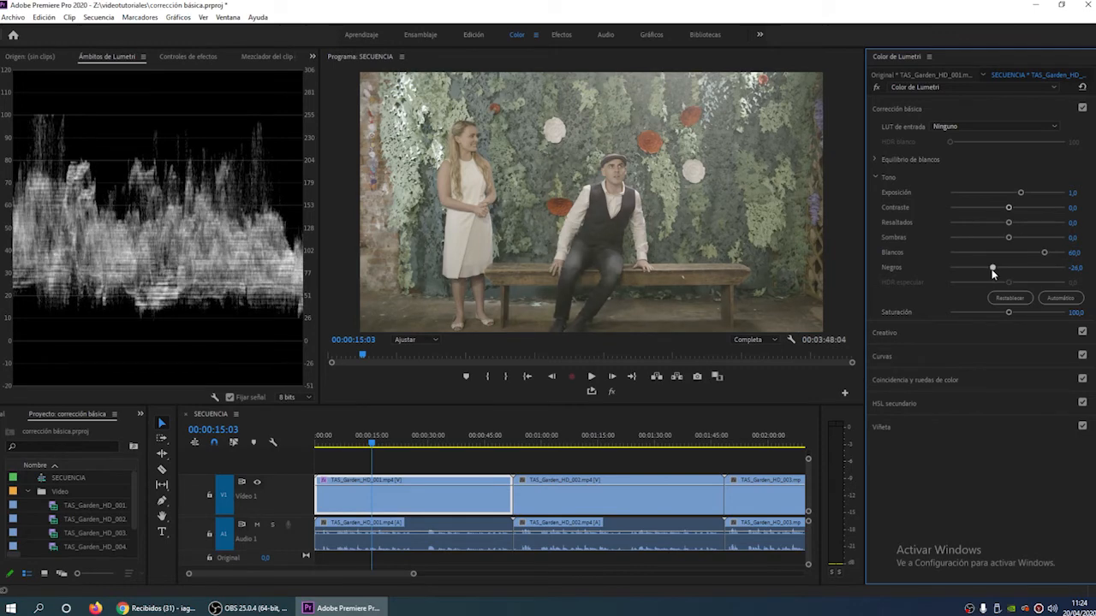
drag(1008, 208, 1021, 218)
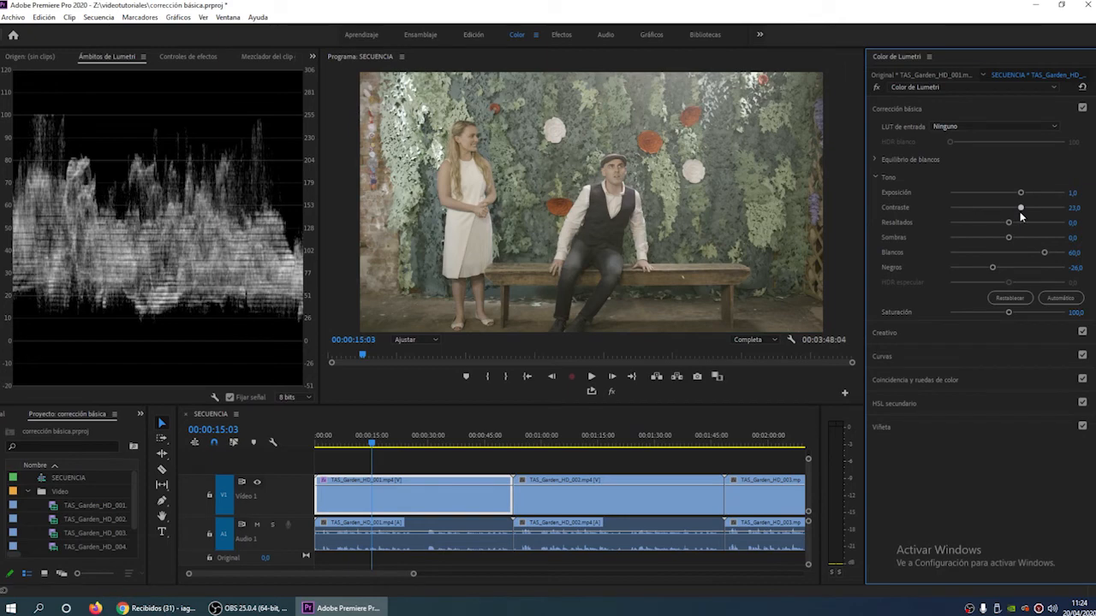
drag(1021, 217, 1024, 215)
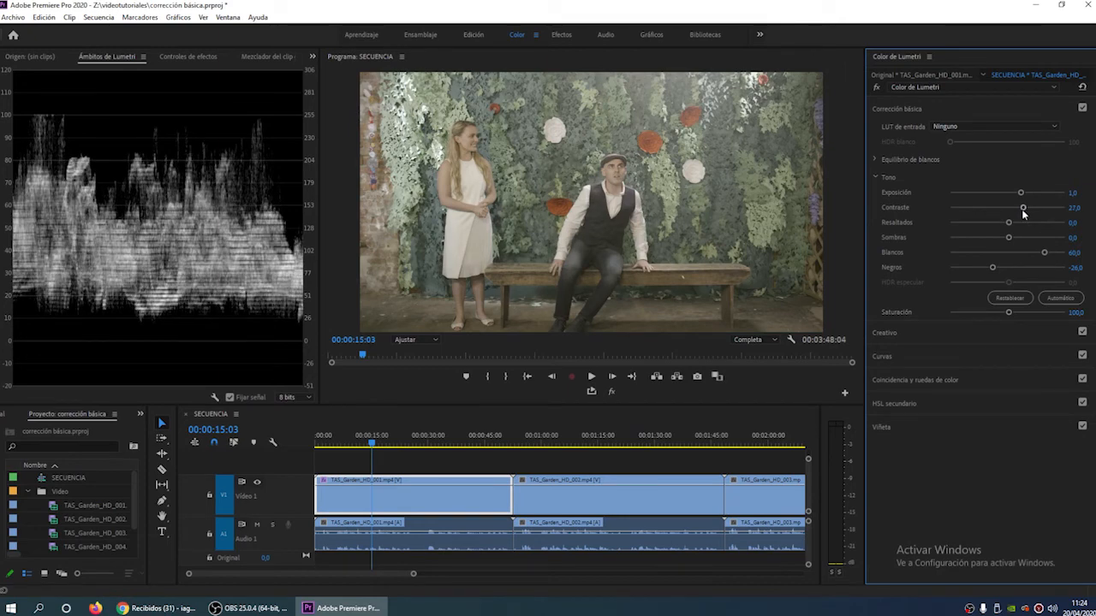
double_click(1023, 214)
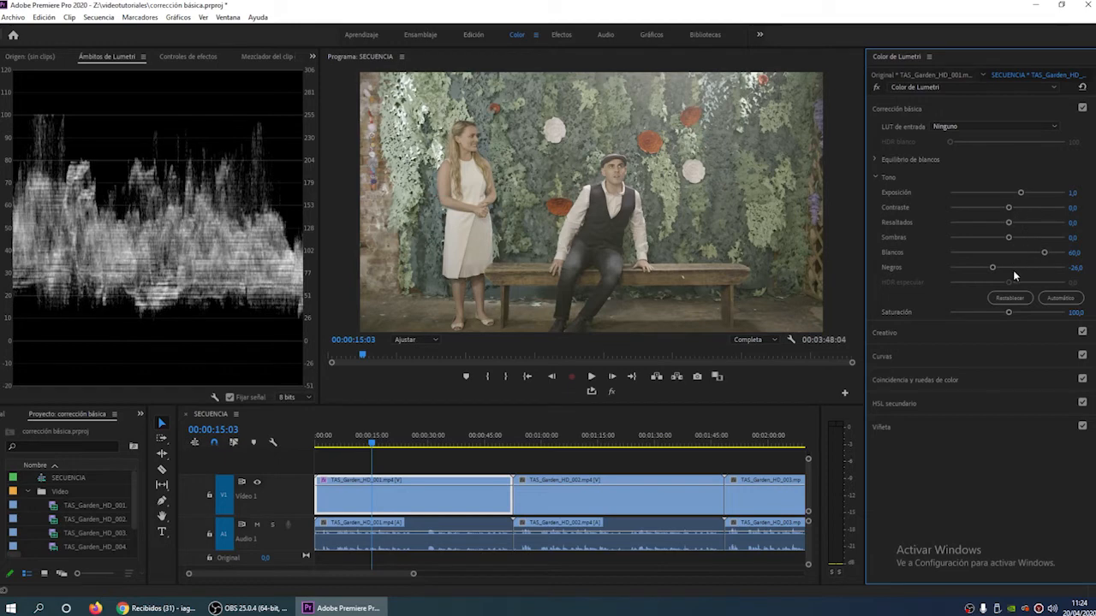
- Set the first clip's Negros to -44, Resaltados to -20 and Sombras to 20
drag(993, 272, 981, 270)
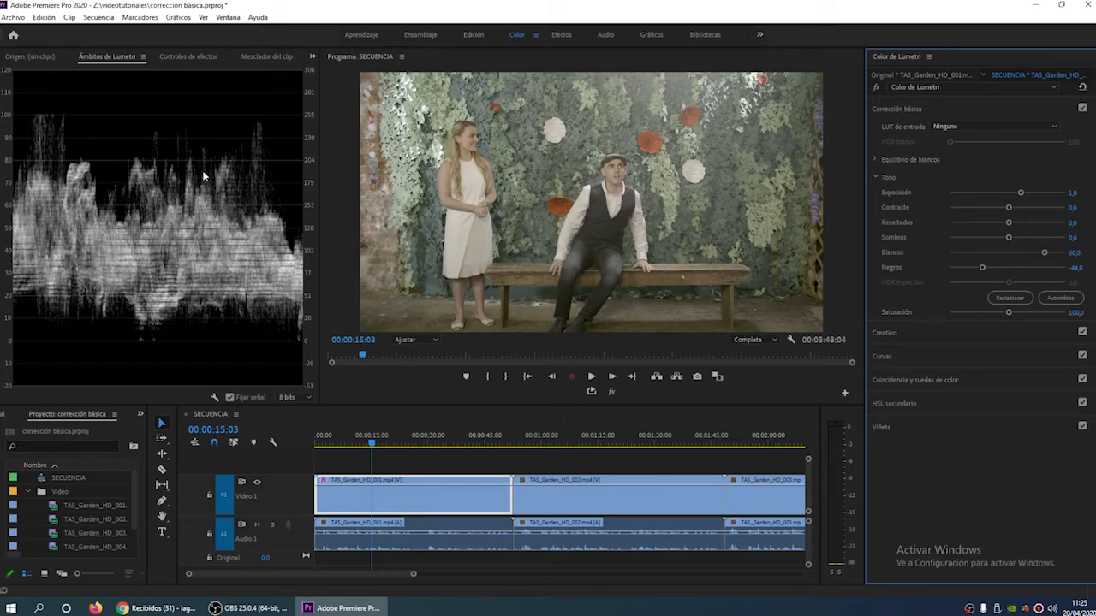
drag(1008, 222, 994, 239)
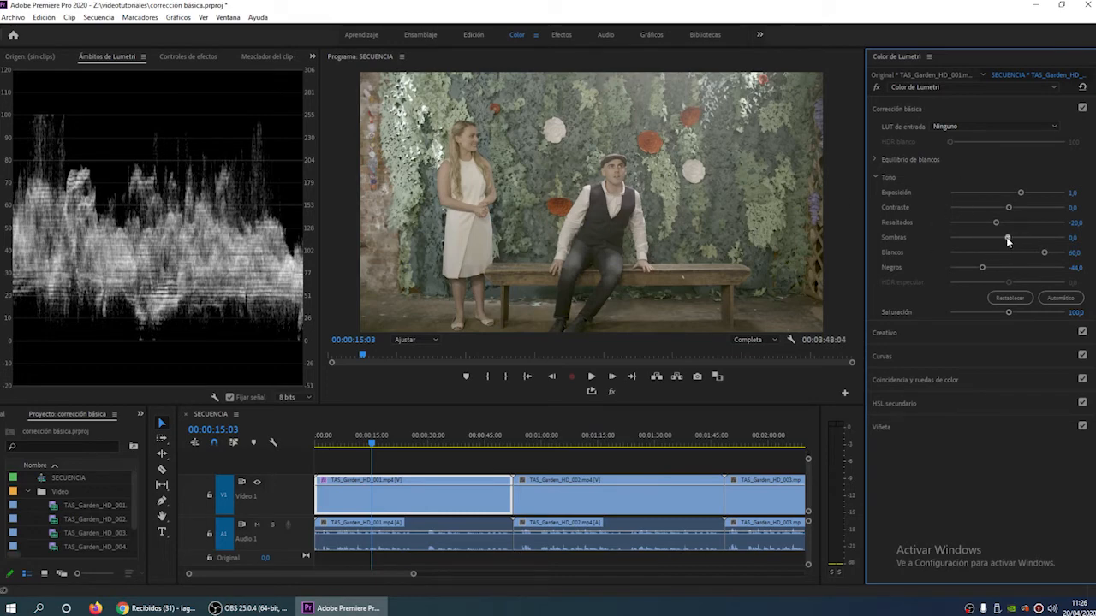
drag(1008, 240, 1018, 244)
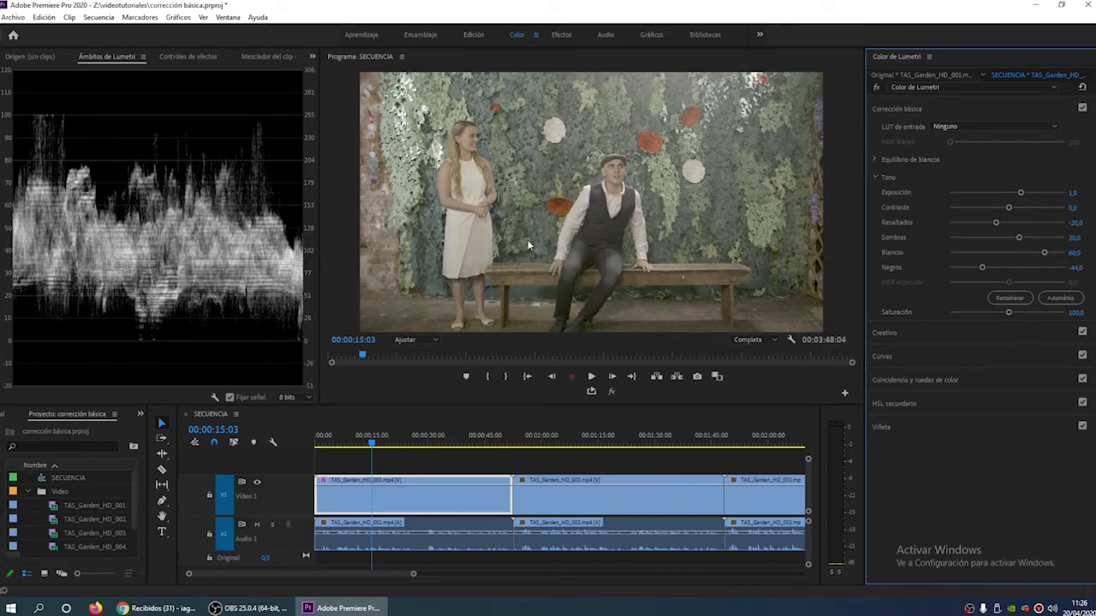
- Compare the full tonal correction with the original image by repeatedly toggling the global FX mute
click(611, 393)
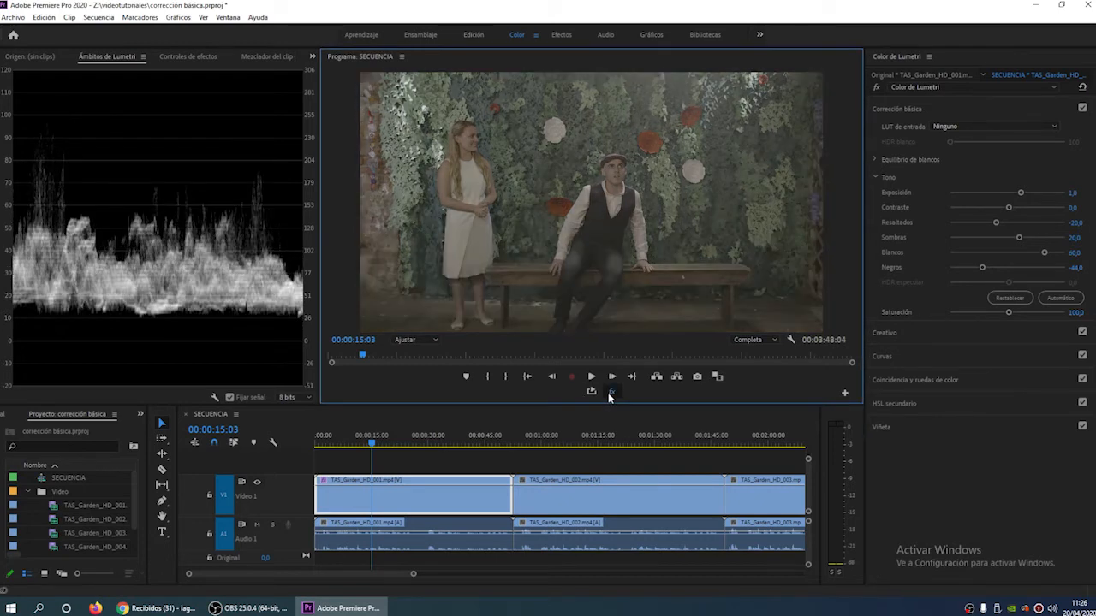
click(610, 393)
click(610, 393)
click(610, 393)
click(610, 393)
click(610, 393)
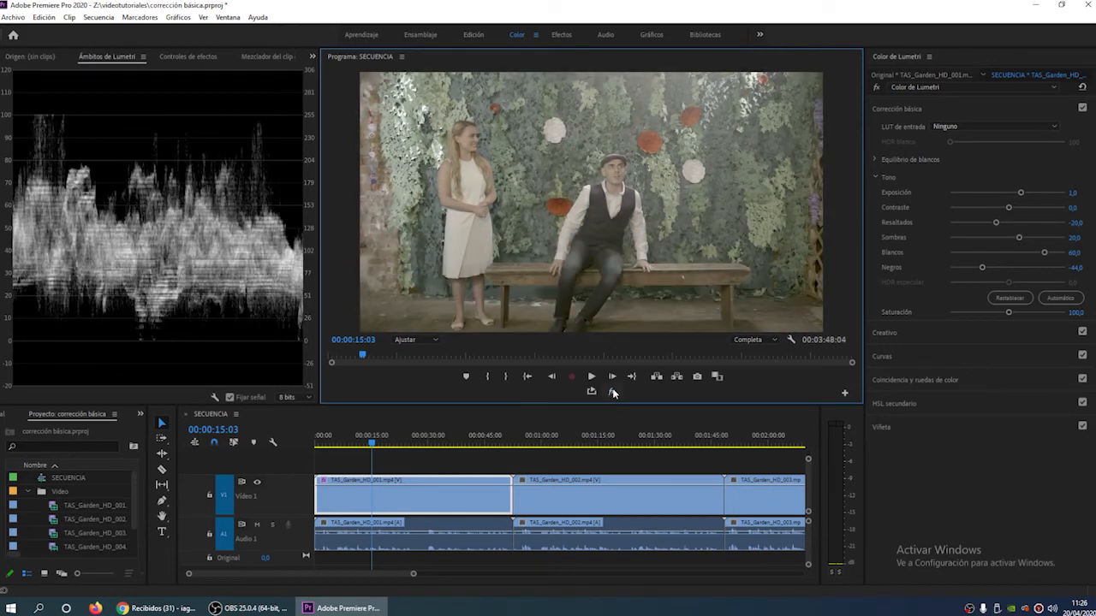
click(612, 393)
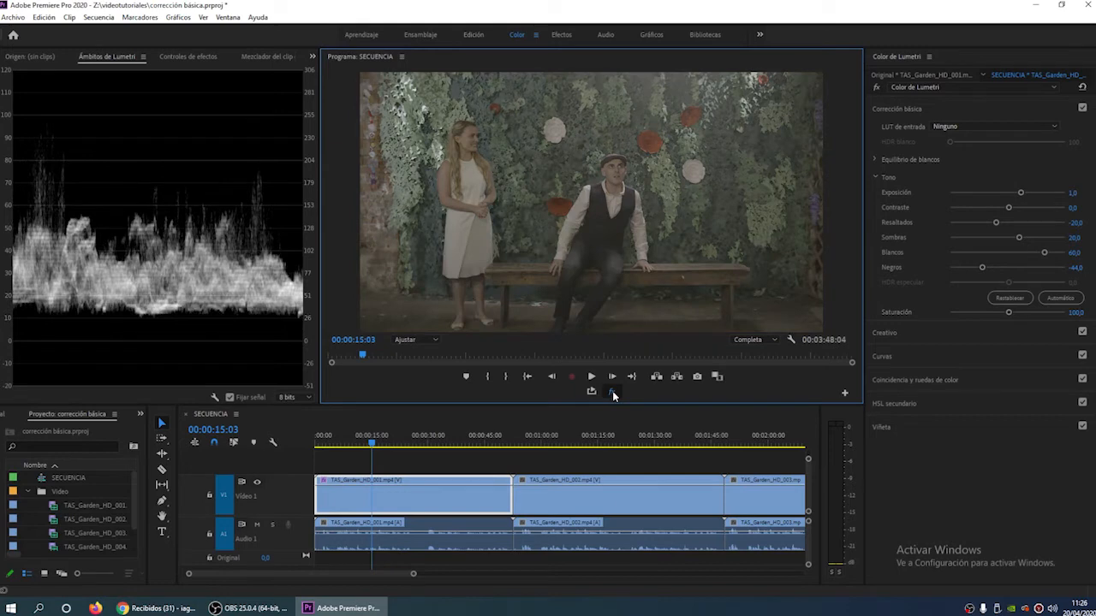
click(611, 393)
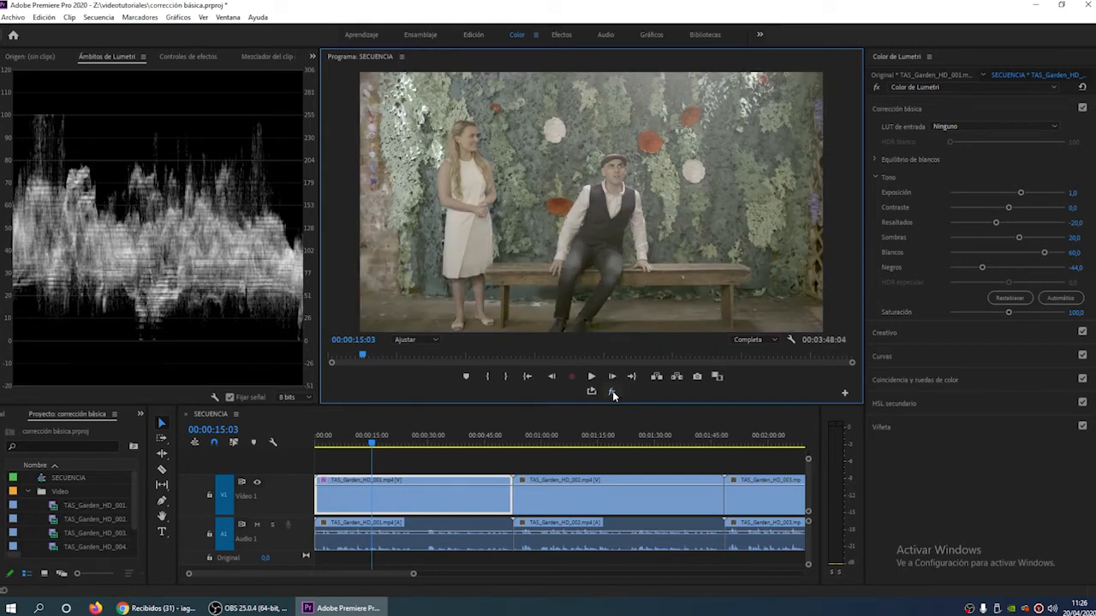
click(611, 393)
click(611, 393)
- Raise the first clip's Contraste to 20
drag(1011, 210, 1019, 210)
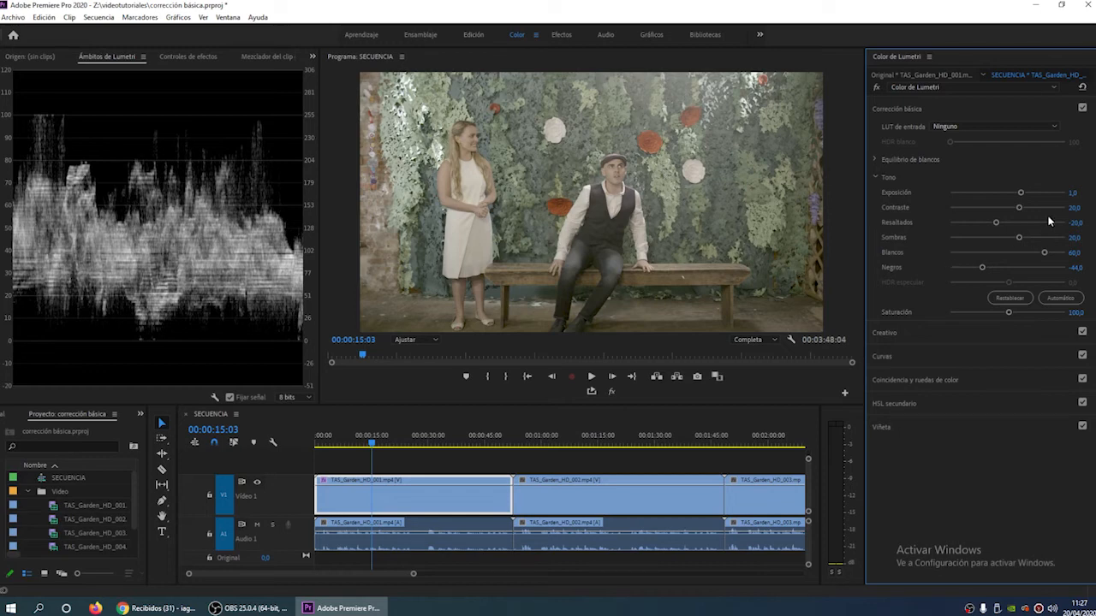
- Reset the first clip's Contraste to 0 and set its Saturación to 150
double_click(1020, 208)
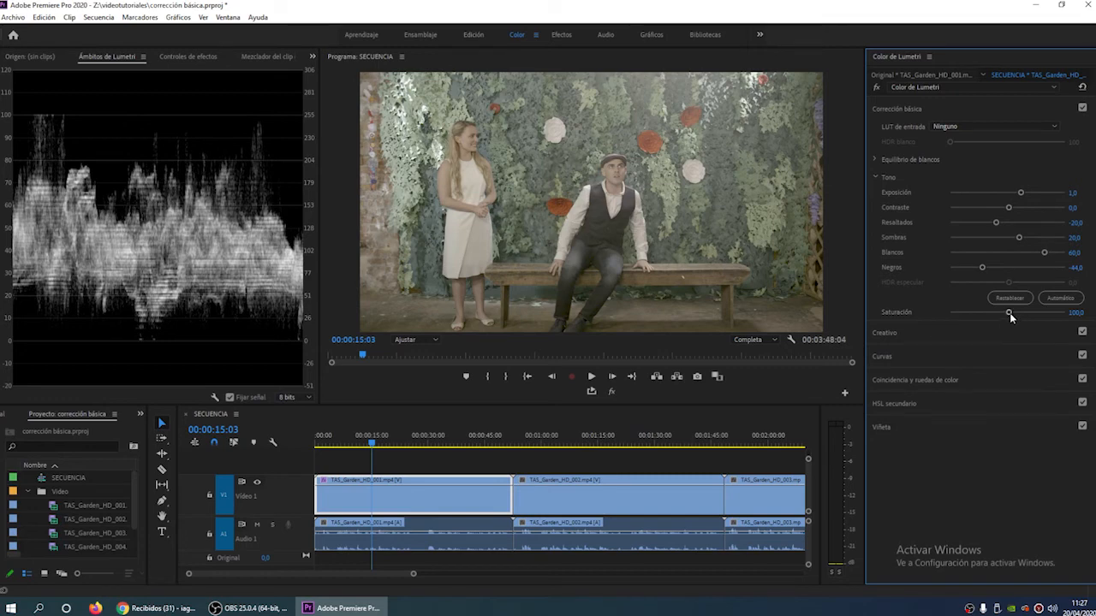
drag(1010, 313, 1036, 321)
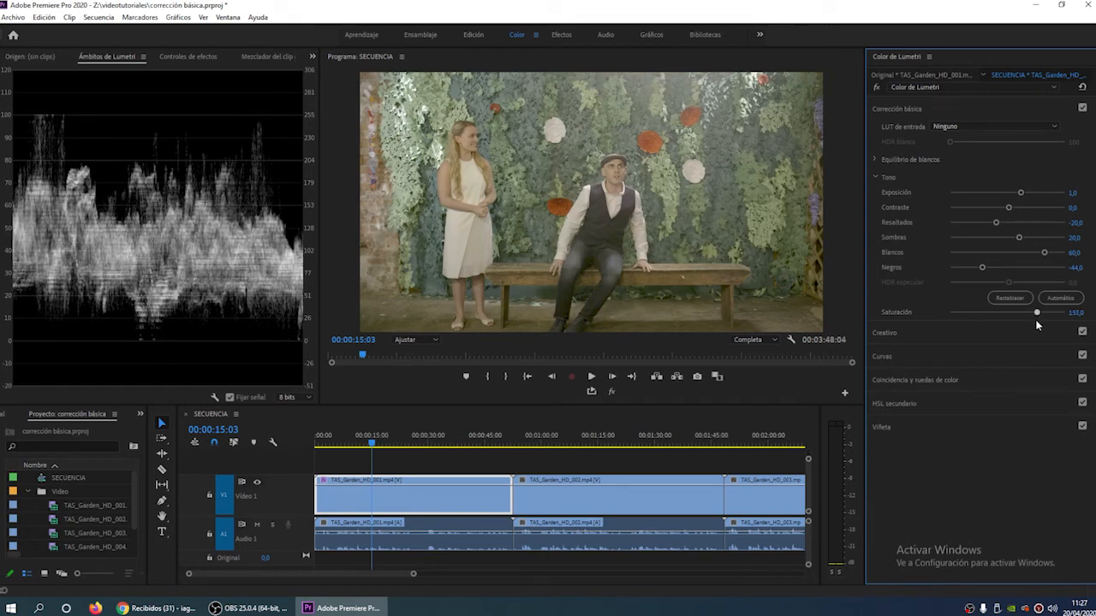
click(1076, 312)
text(150)
key(Return)
click(929, 334)
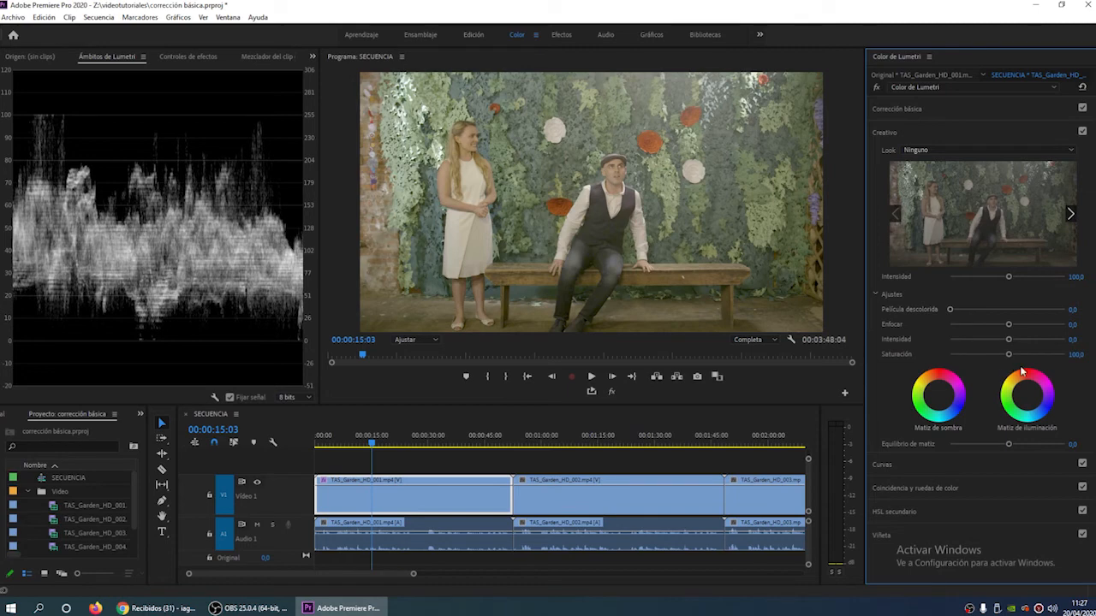
click(920, 132)
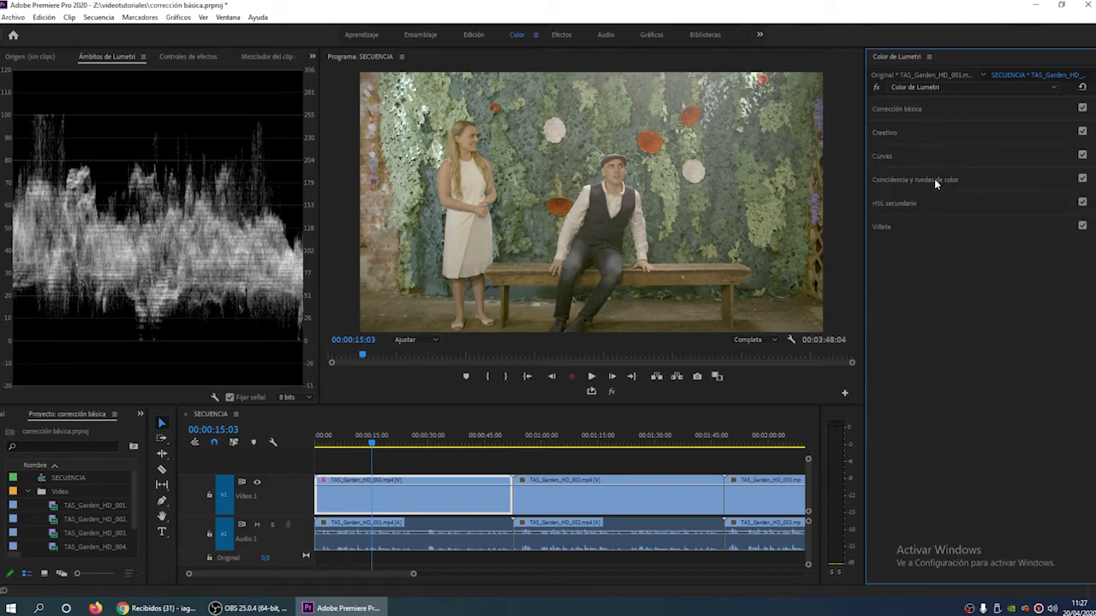
click(973, 178)
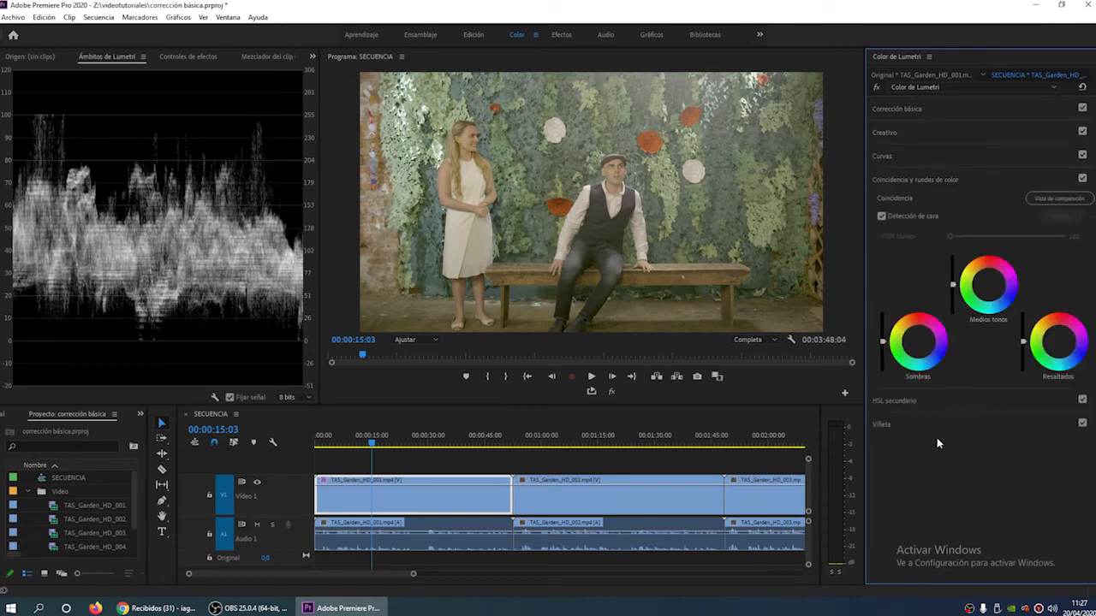
click(965, 184)
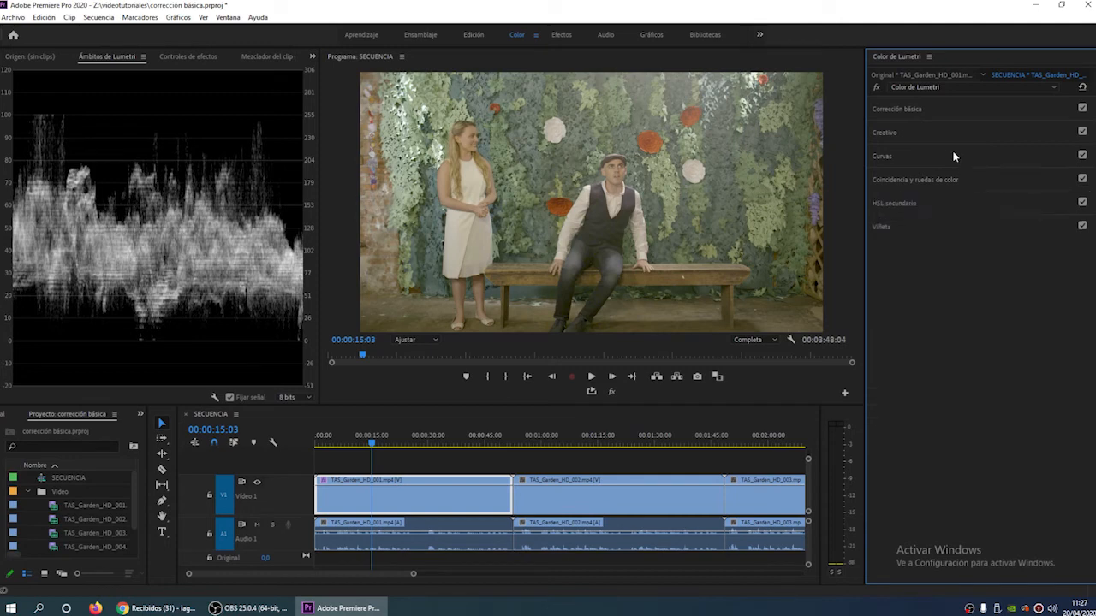
click(935, 109)
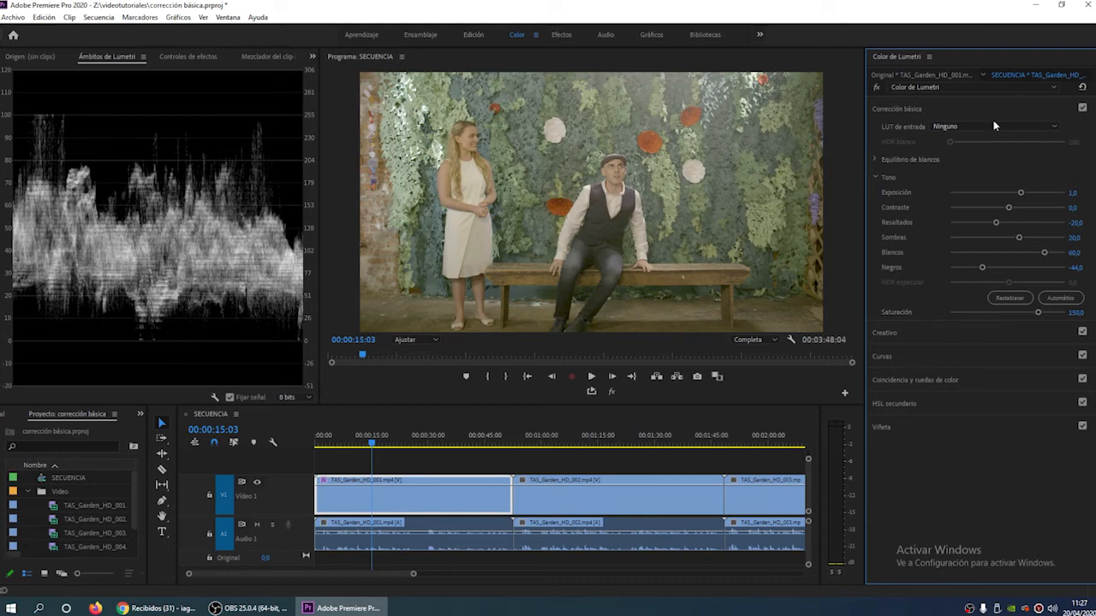
- Try sampling the white balance from the white flower at 100% preview zoom, and reset Temperatura and Tinción to 0
click(434, 340)
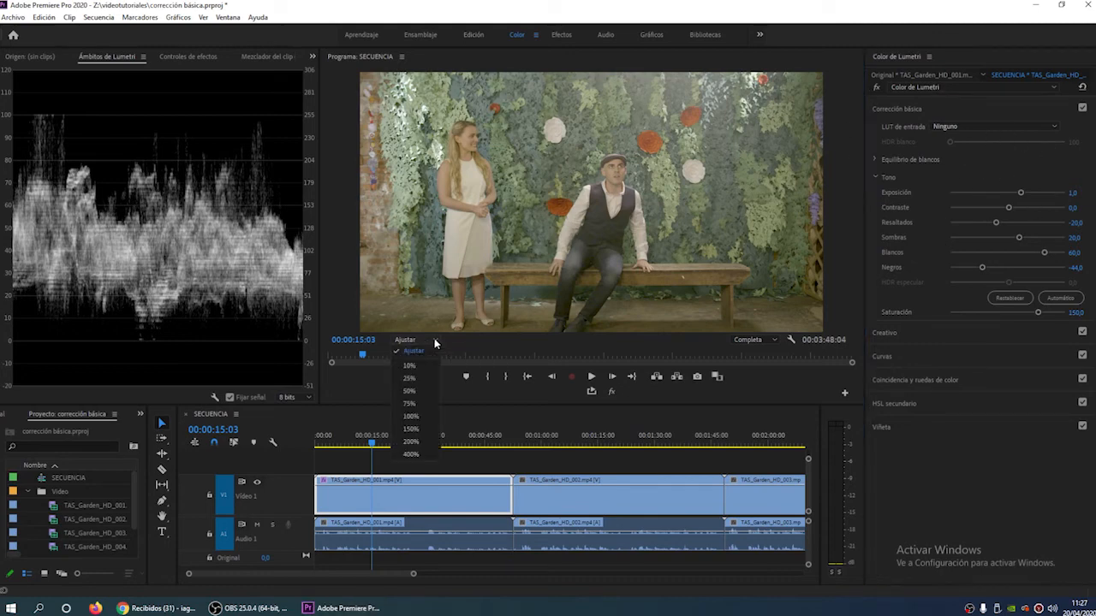
click(427, 416)
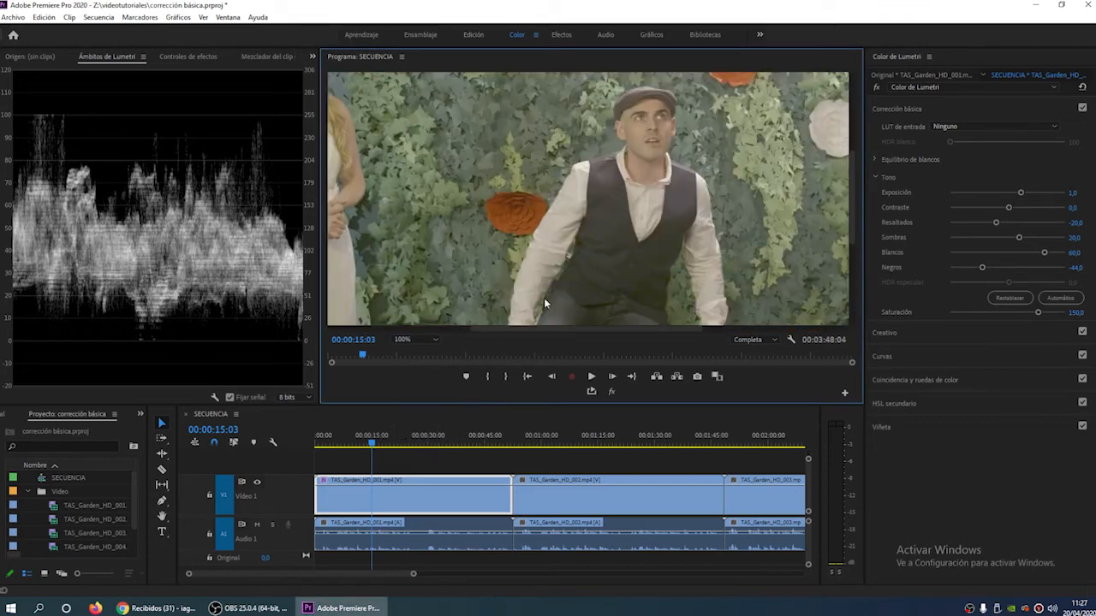
drag(523, 332, 447, 327)
drag(852, 222, 852, 208)
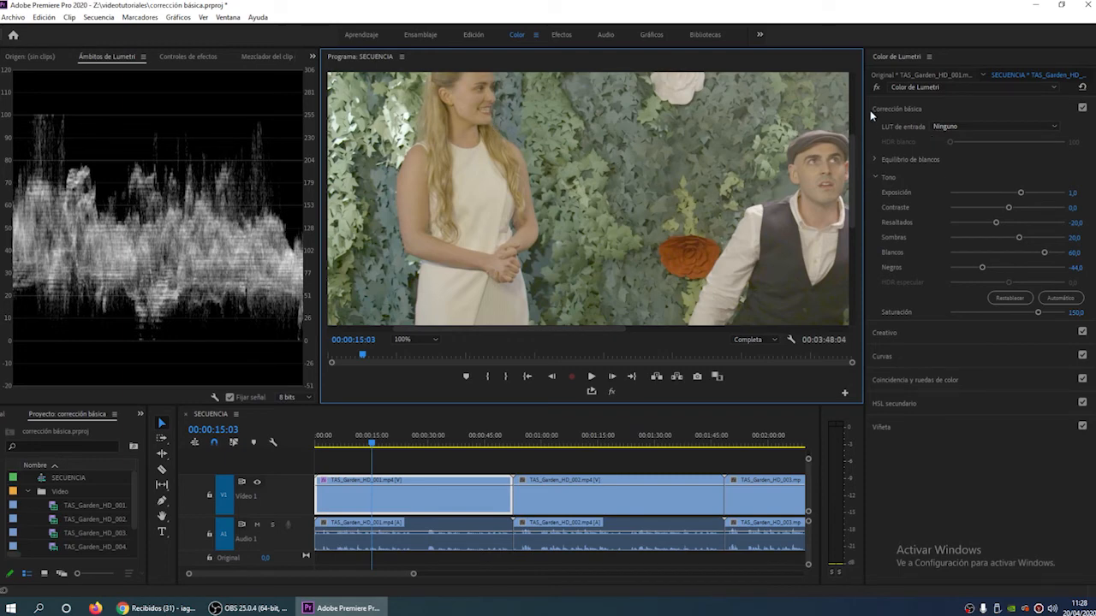
click(873, 161)
click(875, 160)
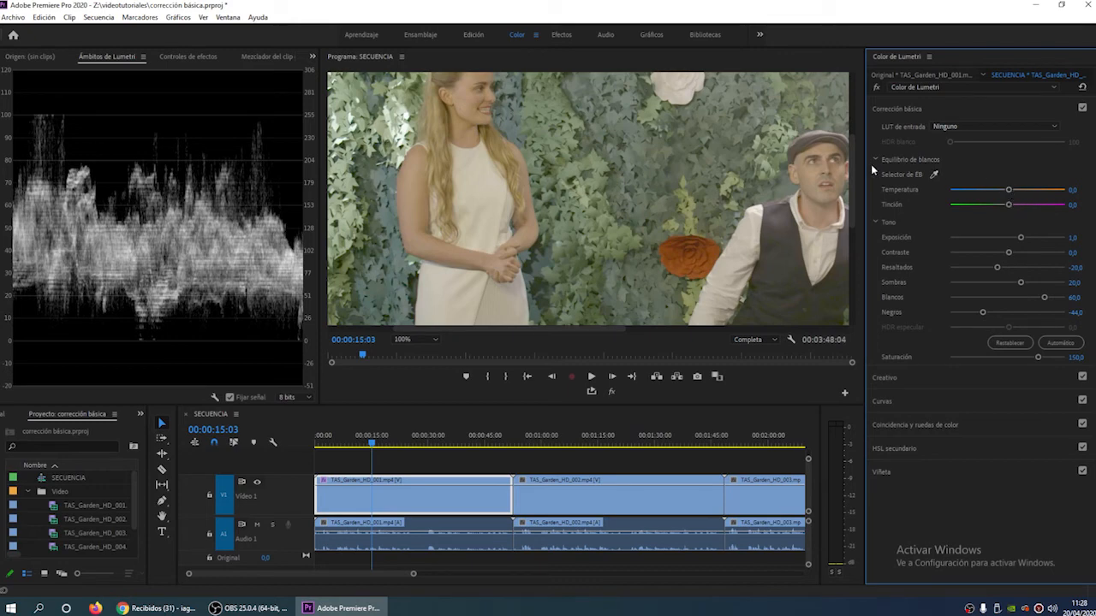
click(933, 176)
click(690, 89)
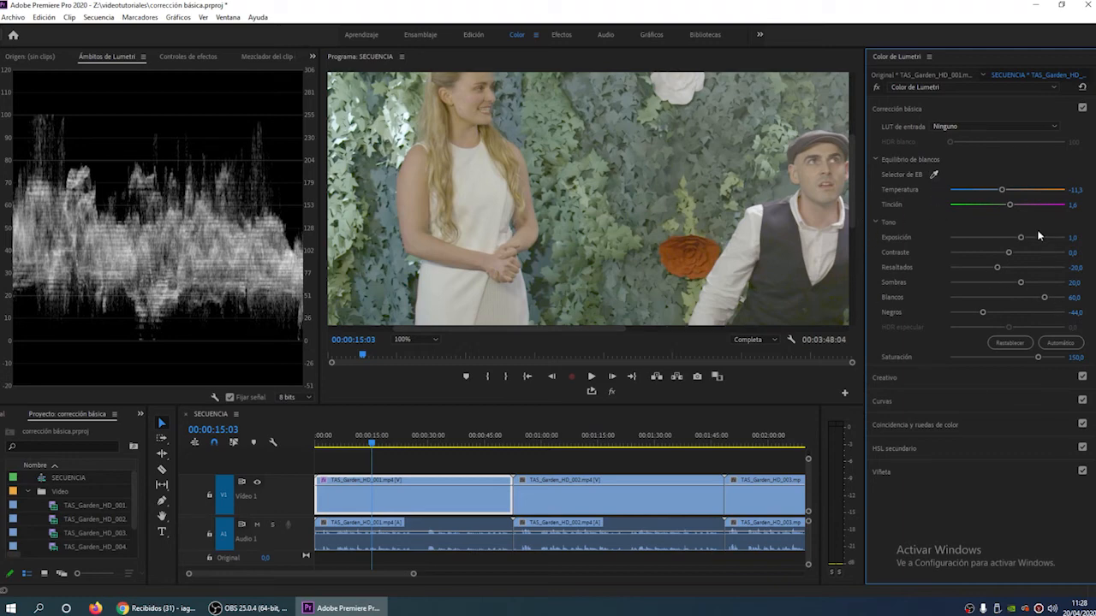
double_click(1003, 190)
double_click(1010, 206)
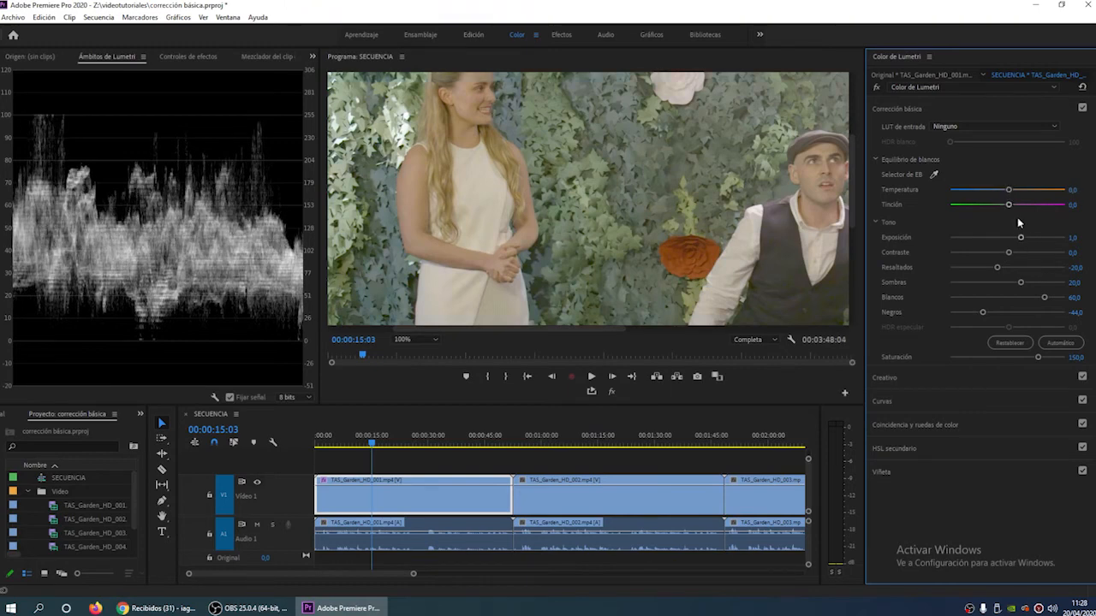
- Test warmer and cooler white balance on the first clip and set its Temperatura to -8
mouse_move(1008, 194)
mouse_down()
mouse_move(948, 203)
mouse_move(1011, 195)
mouse_up()
drag(1011, 195, 970, 195)
double_click(969, 193)
drag(1011, 193, 1004, 192)
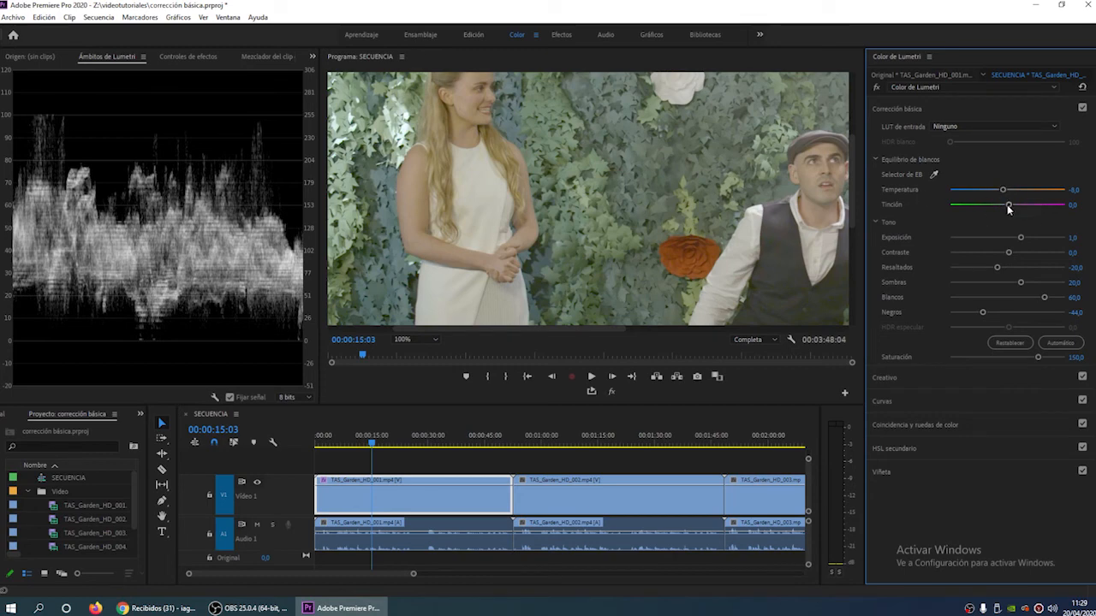
- Test magenta and green shifts on the first clip and set its Tinción to 16
mouse_move(1008, 207)
mouse_down()
mouse_move(997, 206)
mouse_move(1076, 221)
mouse_move(1056, 208)
mouse_move(1025, 219)
mouse_up()
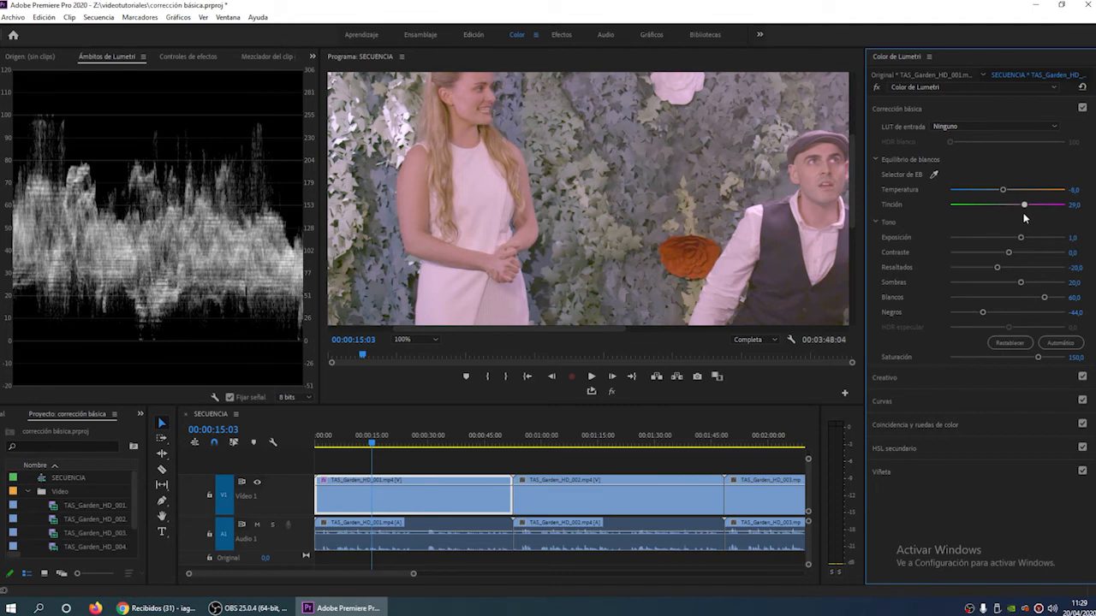
drag(1024, 214, 1005, 214)
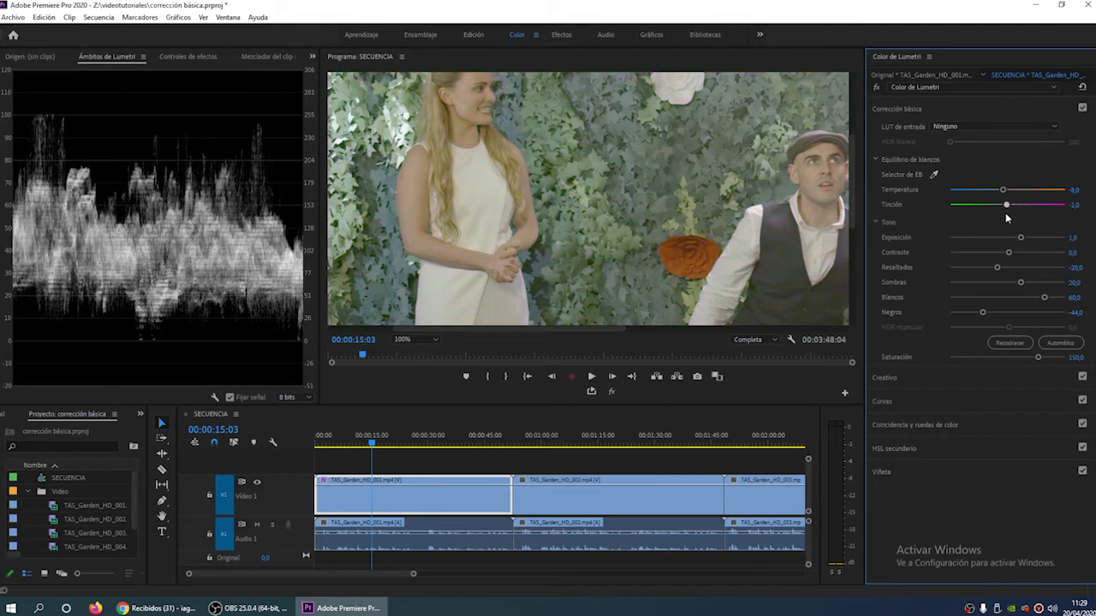
drag(1007, 218, 1008, 219)
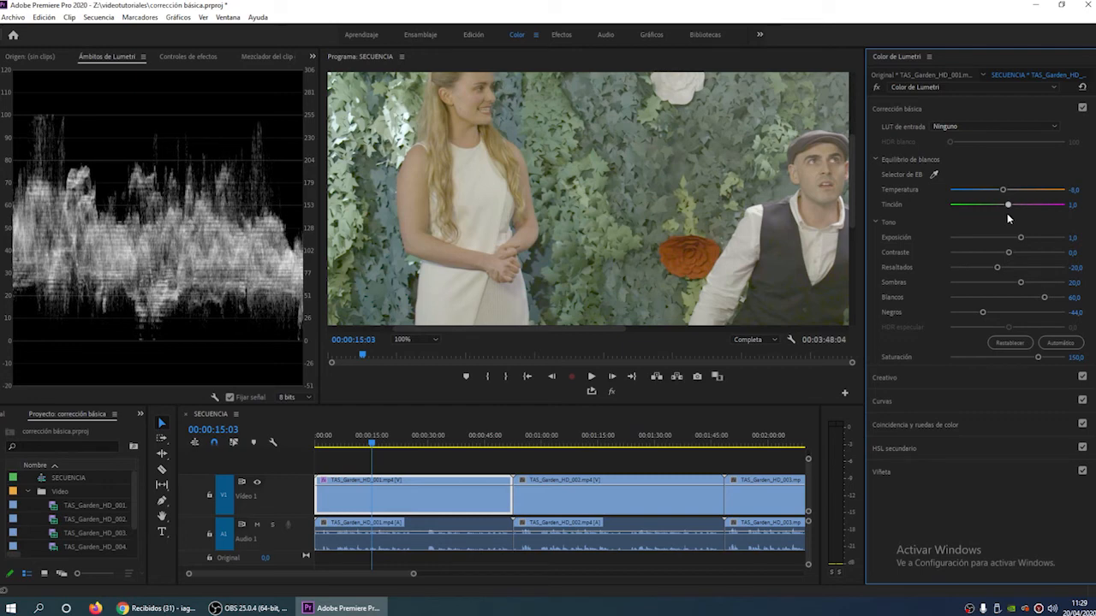
mouse_move(1007, 214)
mouse_down()
mouse_move(1077, 223)
mouse_move(1010, 228)
mouse_move(1071, 221)
mouse_move(1016, 217)
mouse_up()
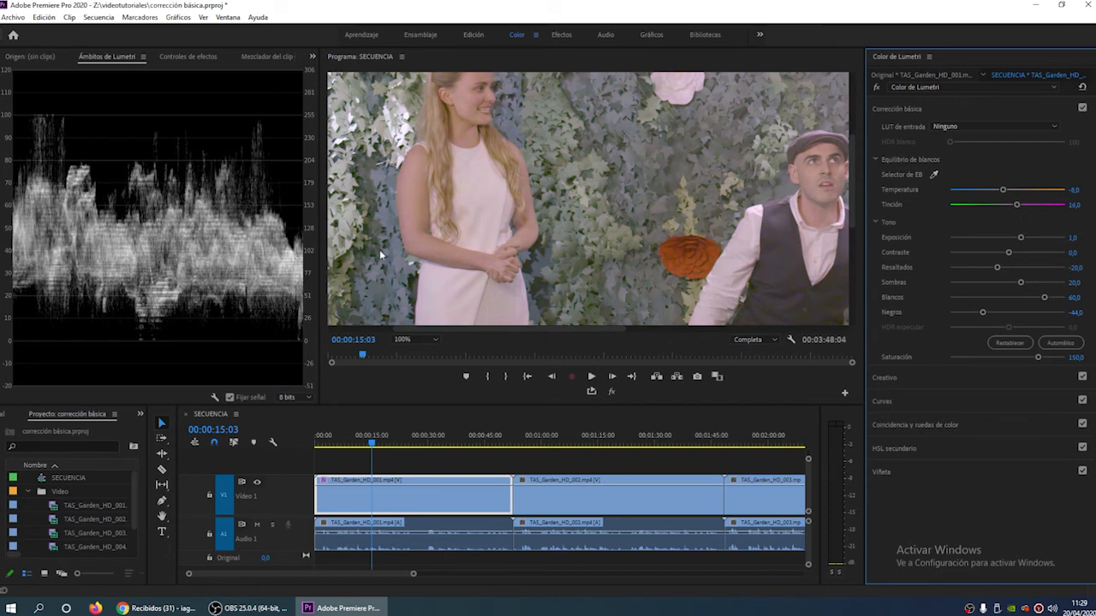
- Replace the luma waveform with the Vectorescopio YUV in the Lumetri scopes, and set the first clip's Temperatura to -7
click(213, 399)
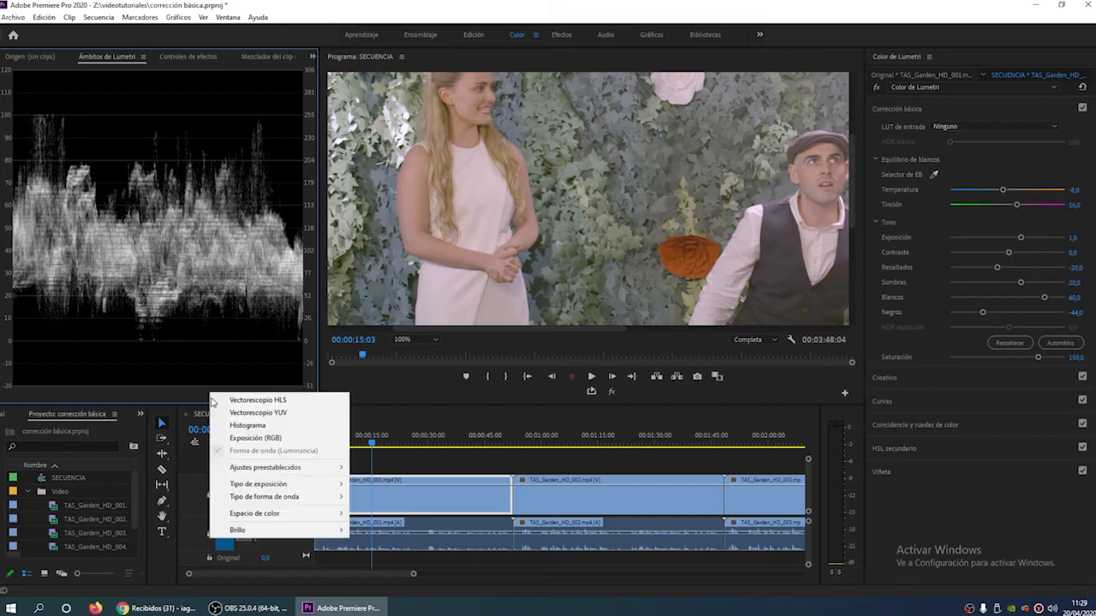
click(289, 413)
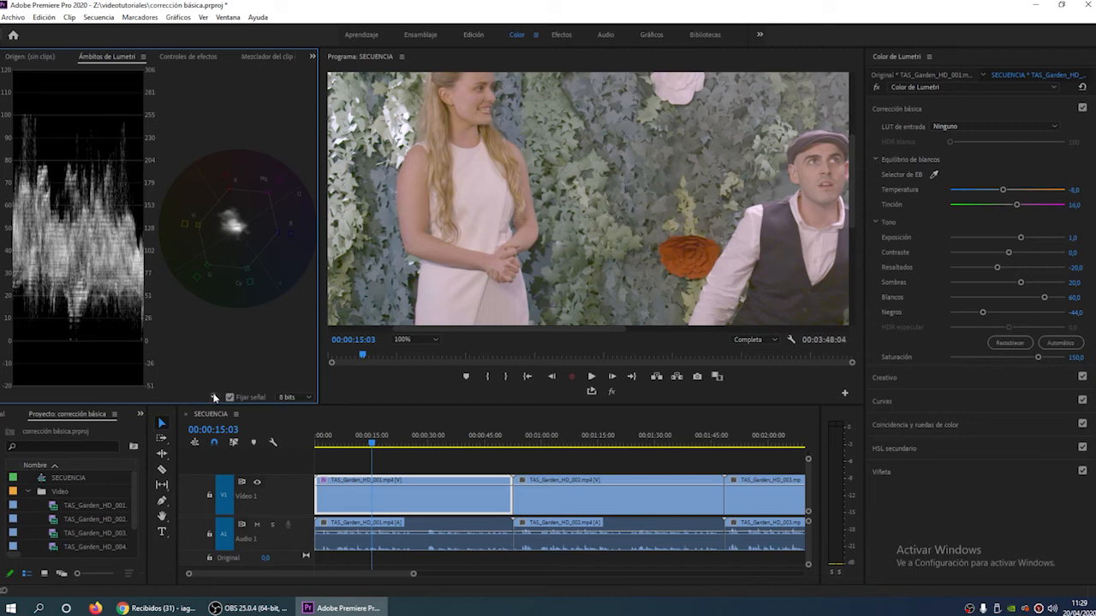
click(215, 397)
click(256, 453)
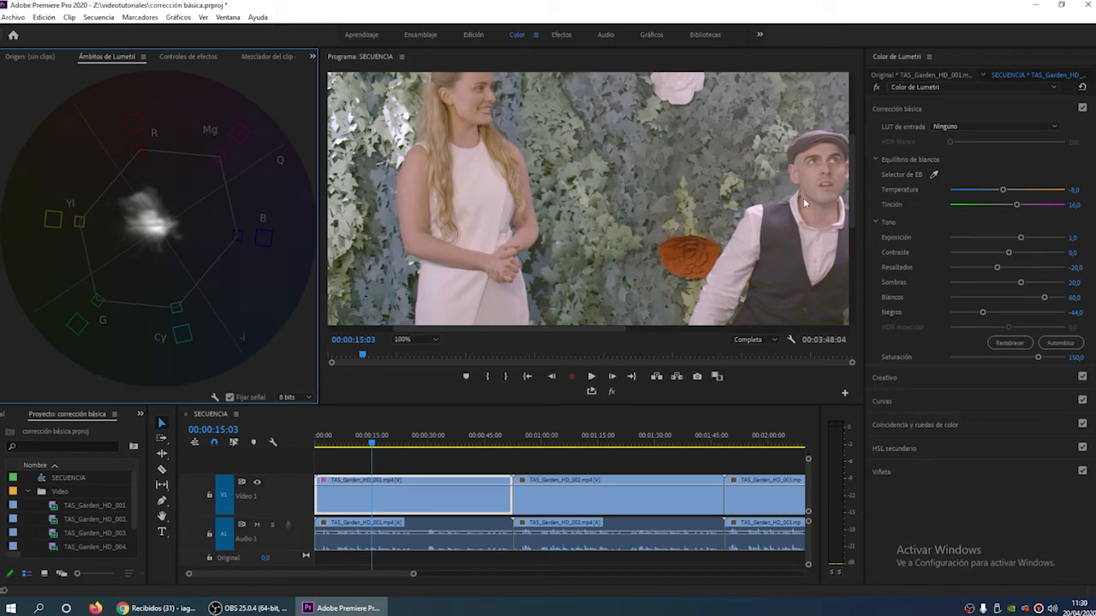
mouse_move(1003, 190)
mouse_down()
mouse_move(989, 194)
mouse_move(1002, 199)
mouse_up()
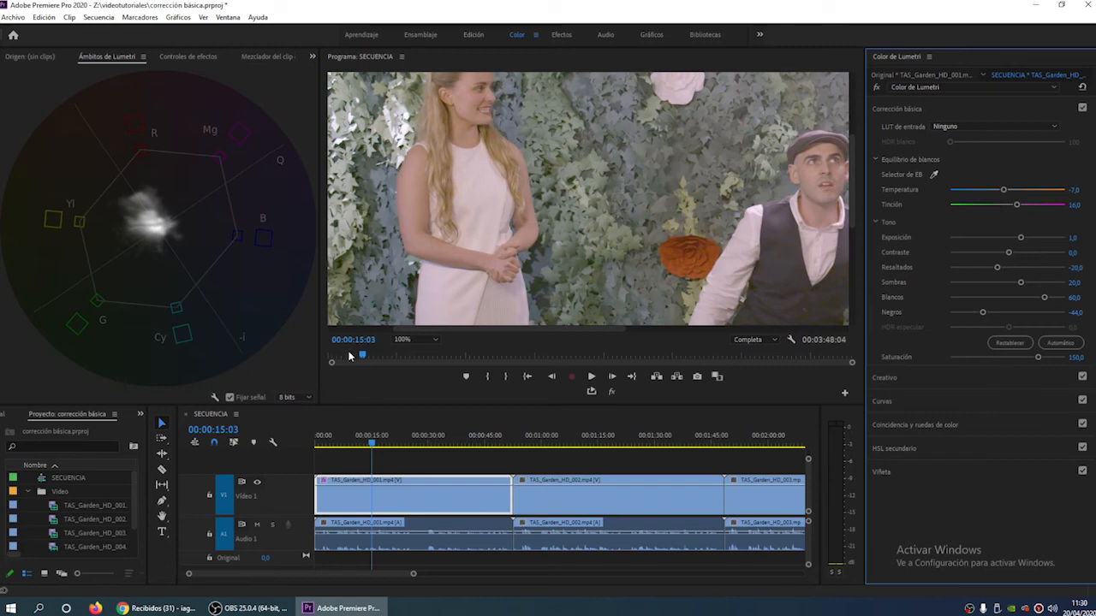
- Fit the whole frame in the program preview, then set the first clip's Exposición to 1 and Contraste to 10
click(426, 339)
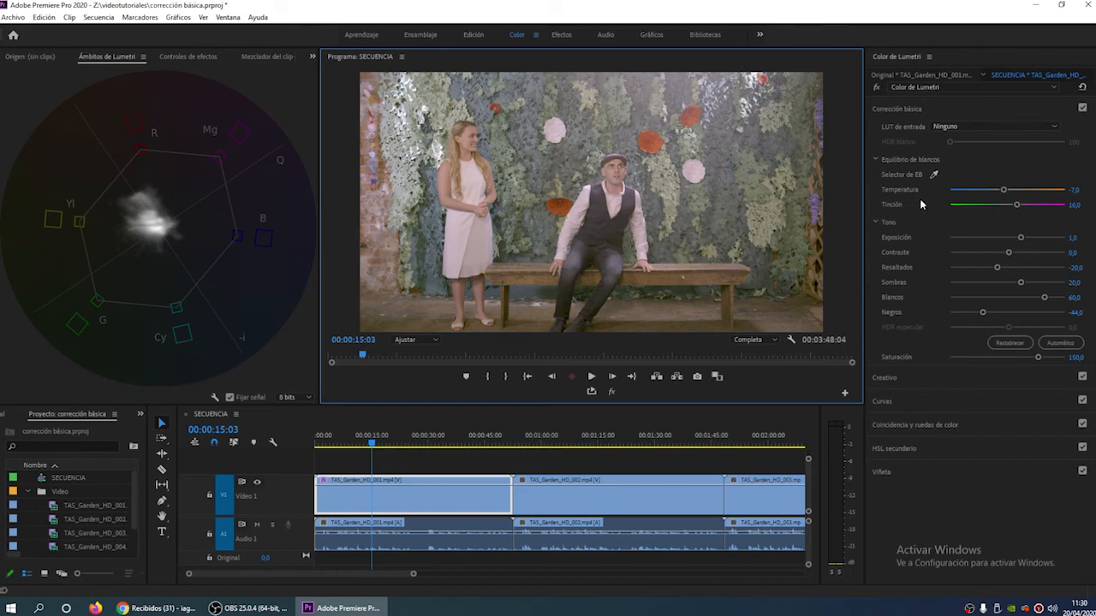
drag(1023, 240, 1015, 244)
click(1077, 238)
text(1)
key(Return)
drag(1009, 252, 1014, 257)
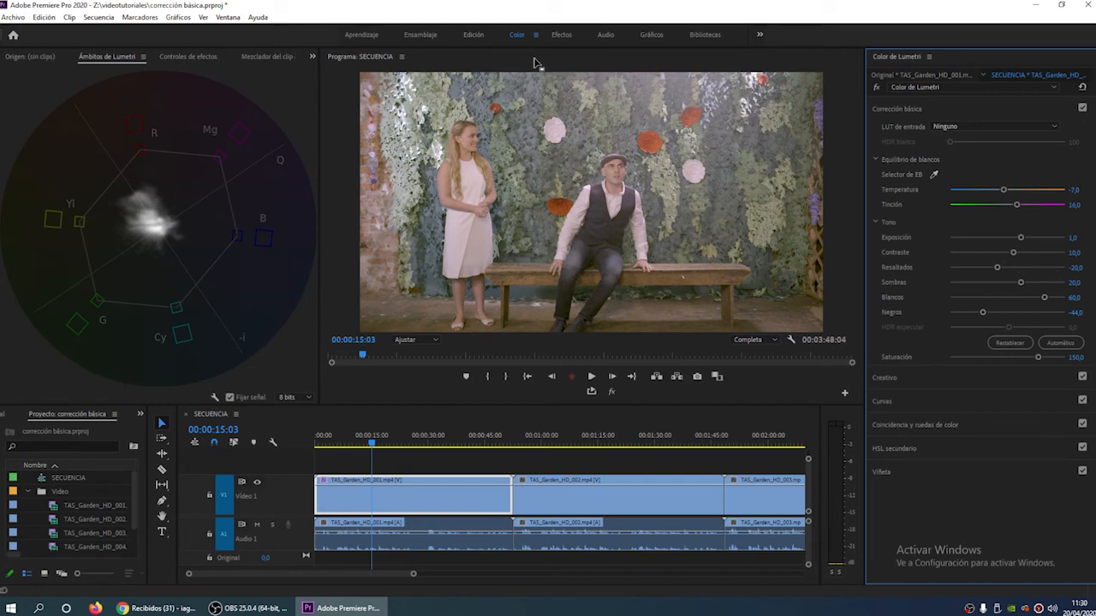
- Compare the corrected image with the original in the maximized program preview by repeatedly toggling the global FX mute
key(grave)
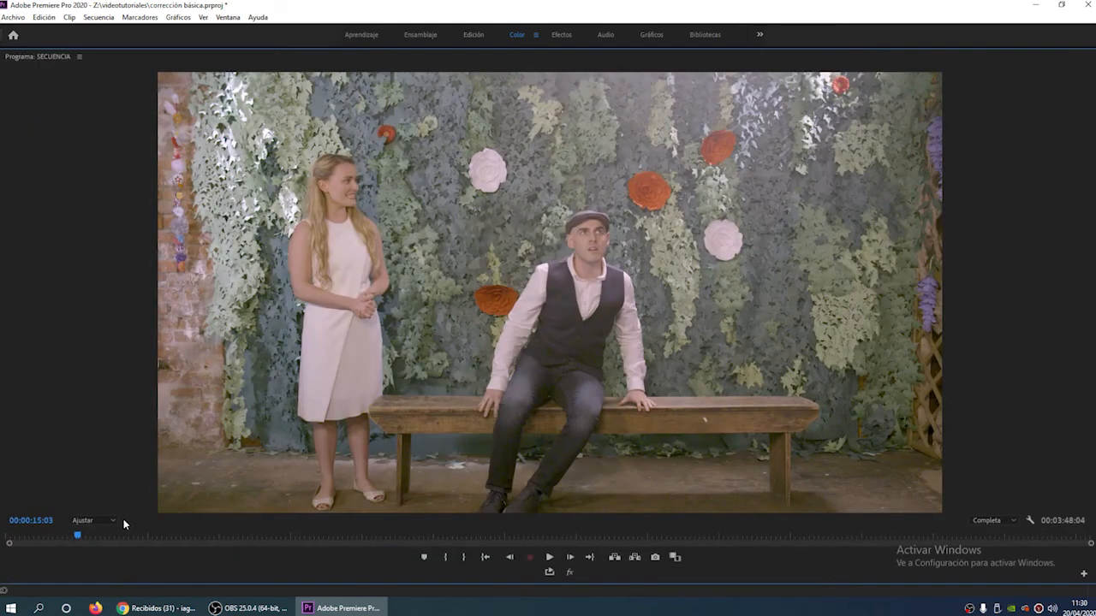
click(572, 572)
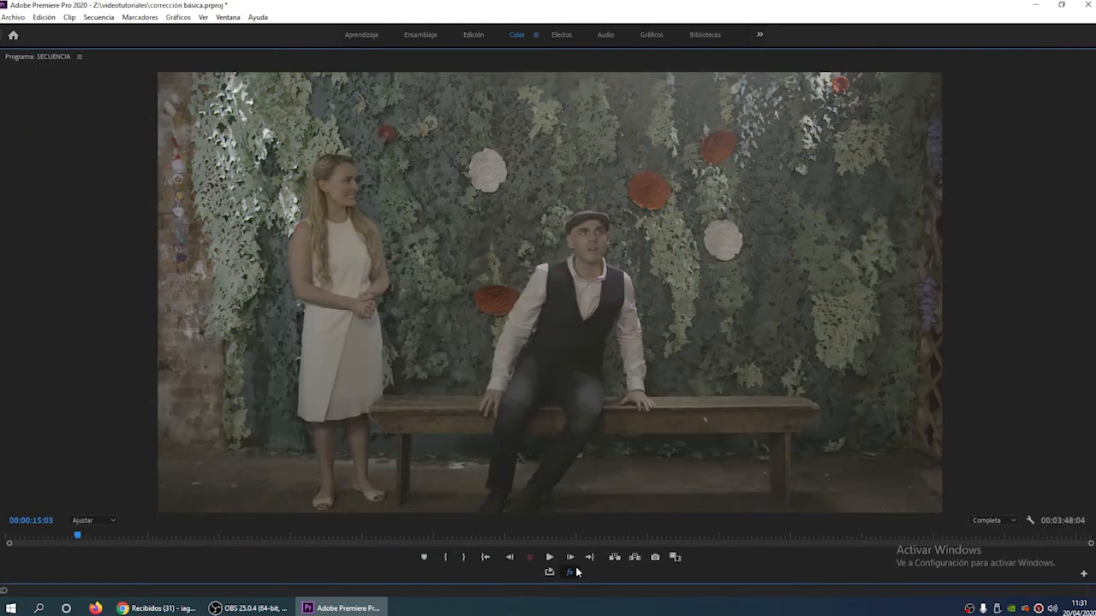
click(571, 572)
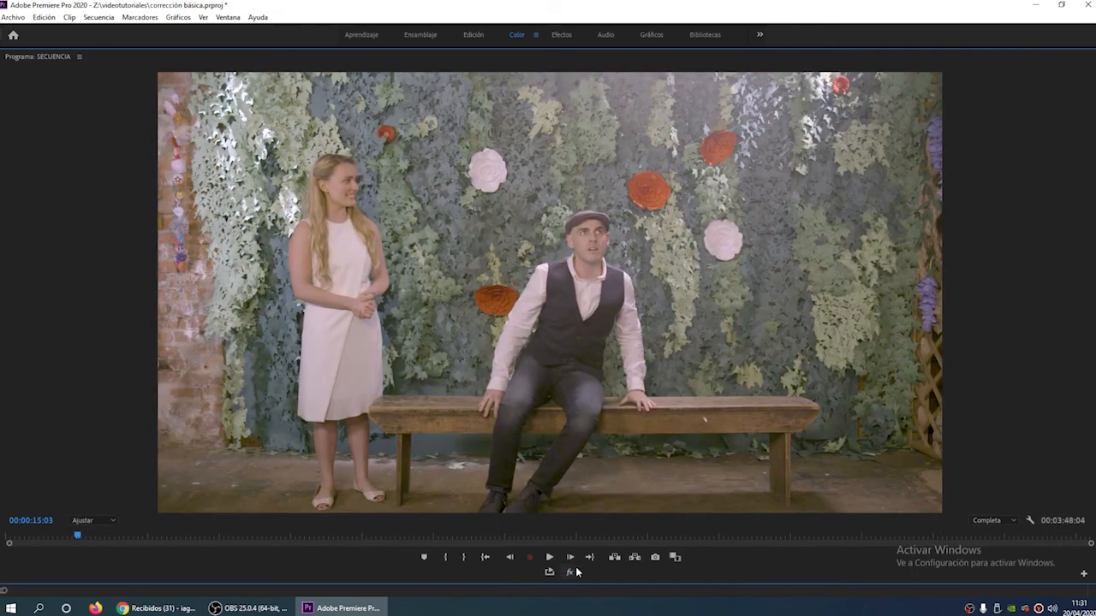
click(570, 572)
click(572, 572)
click(574, 570)
click(574, 570)
click(574, 570)
click(573, 570)
click(575, 572)
click(576, 571)
click(576, 572)
click(576, 571)
key(grave)
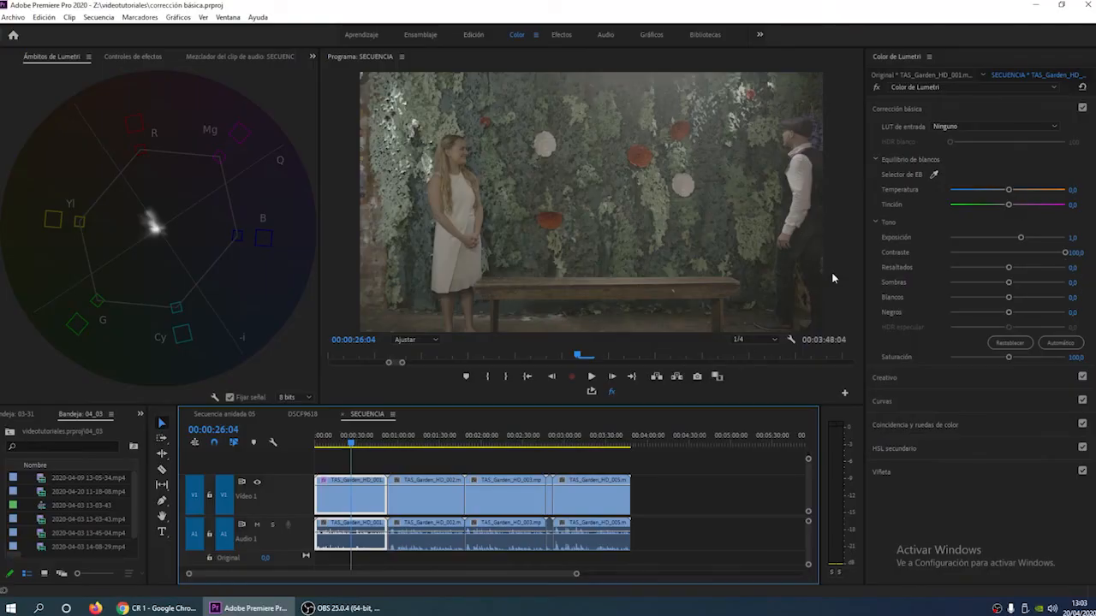
- Examine the Lumetri settings of the original clip and its sequence instance, the Lumetri effect options and the input LUT choices
click(893, 78)
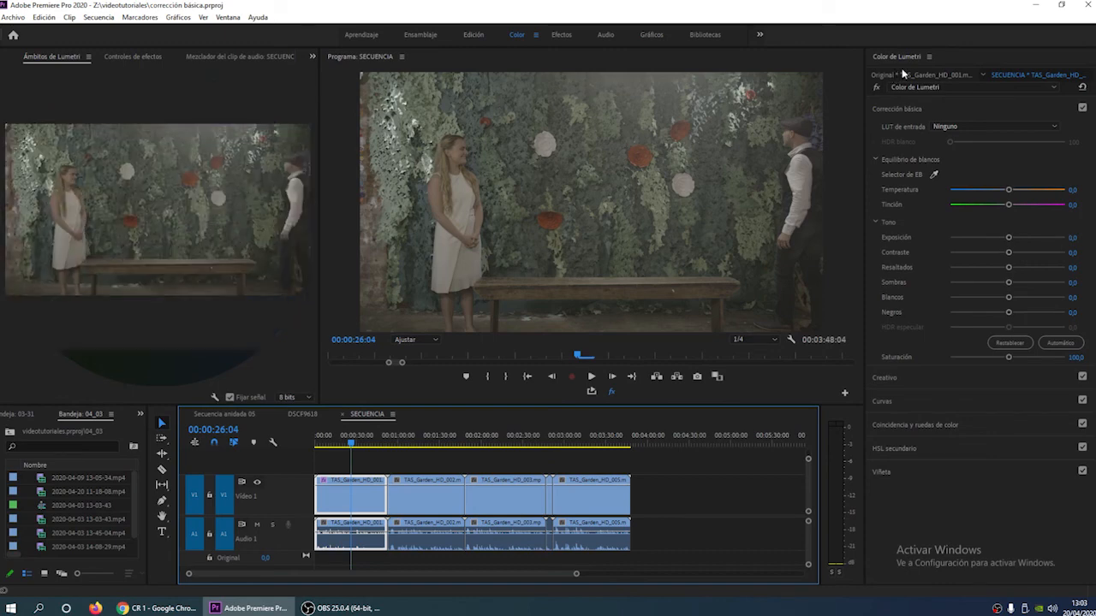
click(1011, 80)
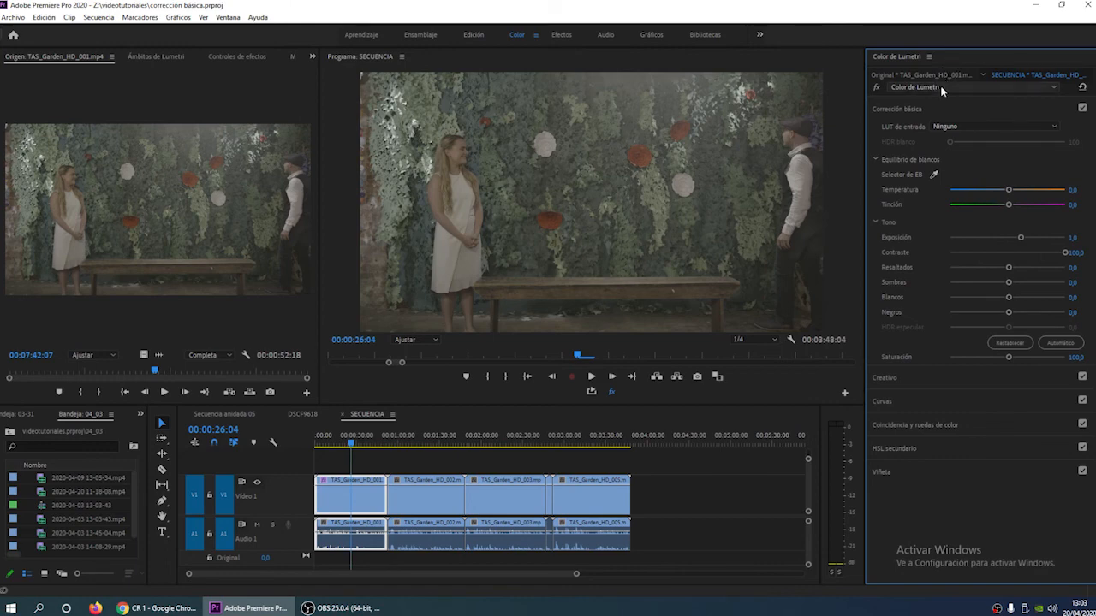
click(979, 95)
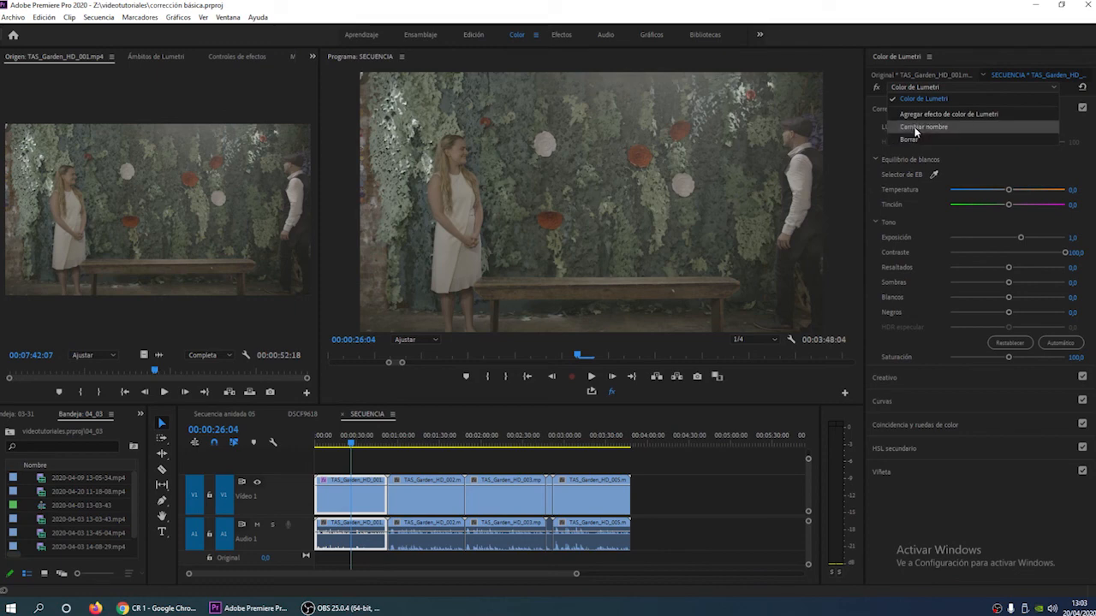
click(938, 102)
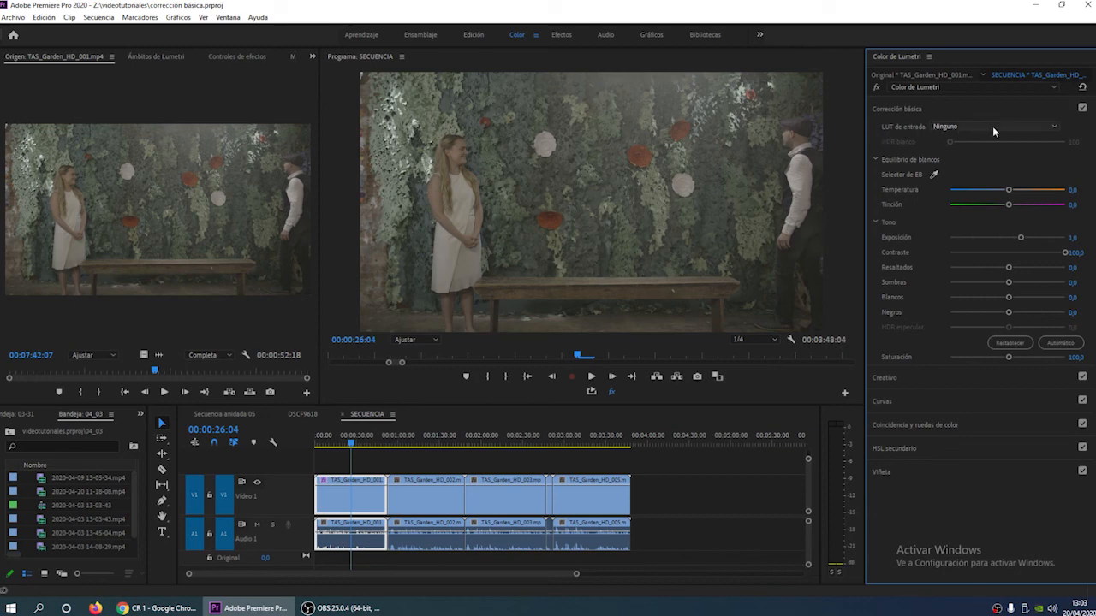
click(1048, 129)
click(1047, 128)
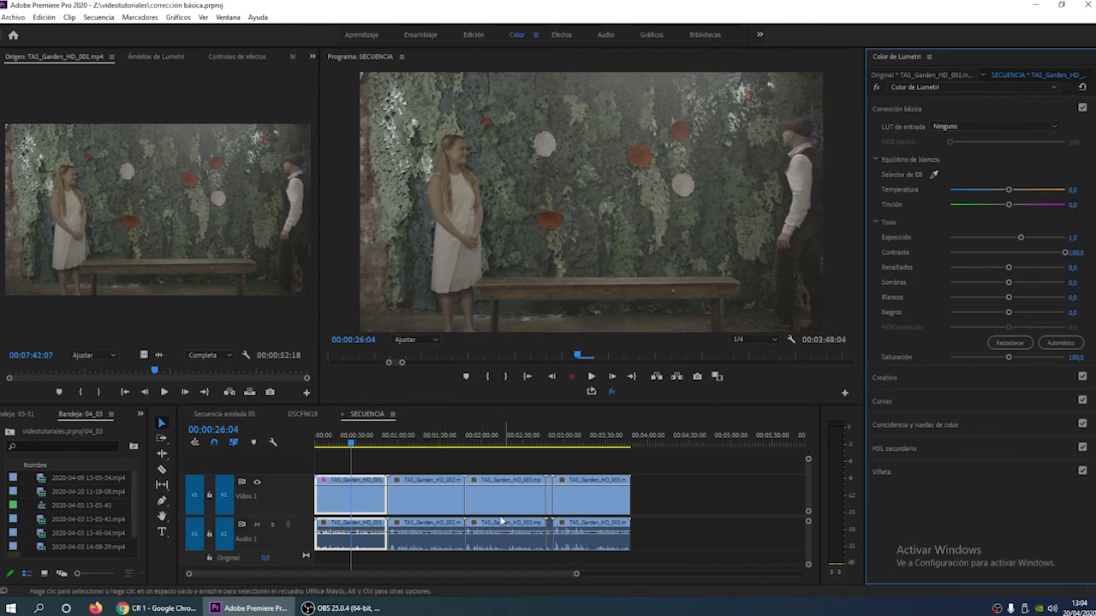
- Duplicate the video of all clips after TAS_Garden_HD_001 onto a second video track directly above them
click(434, 444)
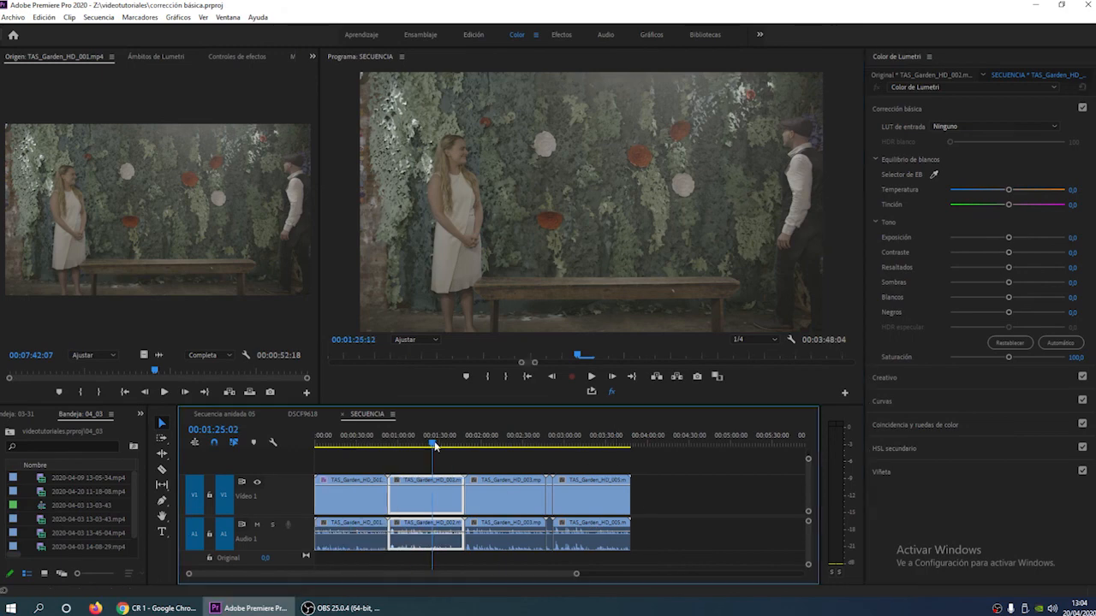
click(415, 444)
drag(415, 447, 591, 447)
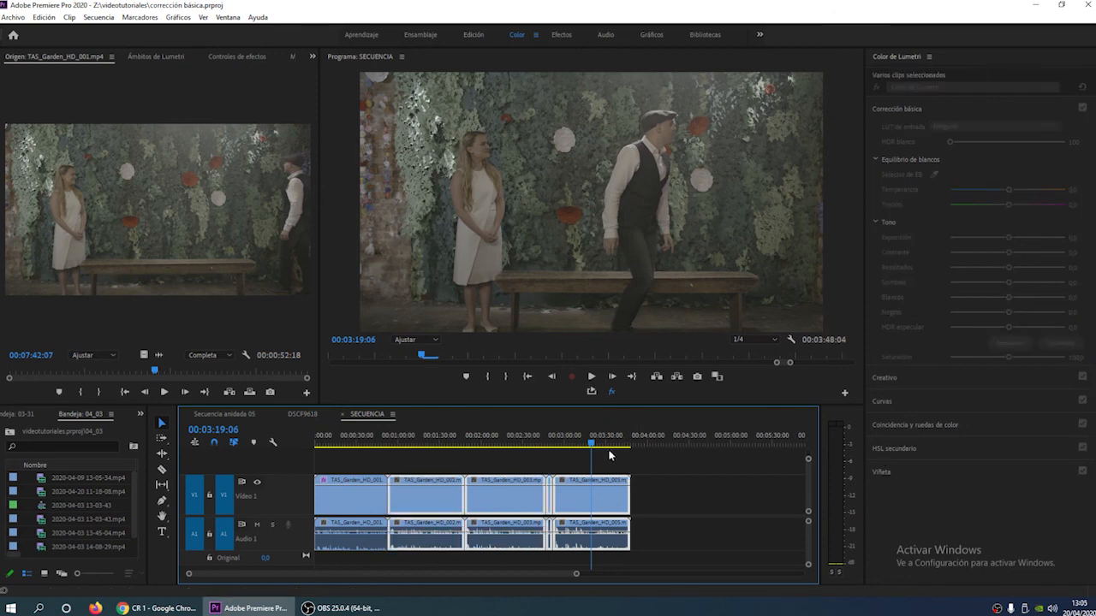
drag(405, 512, 409, 467)
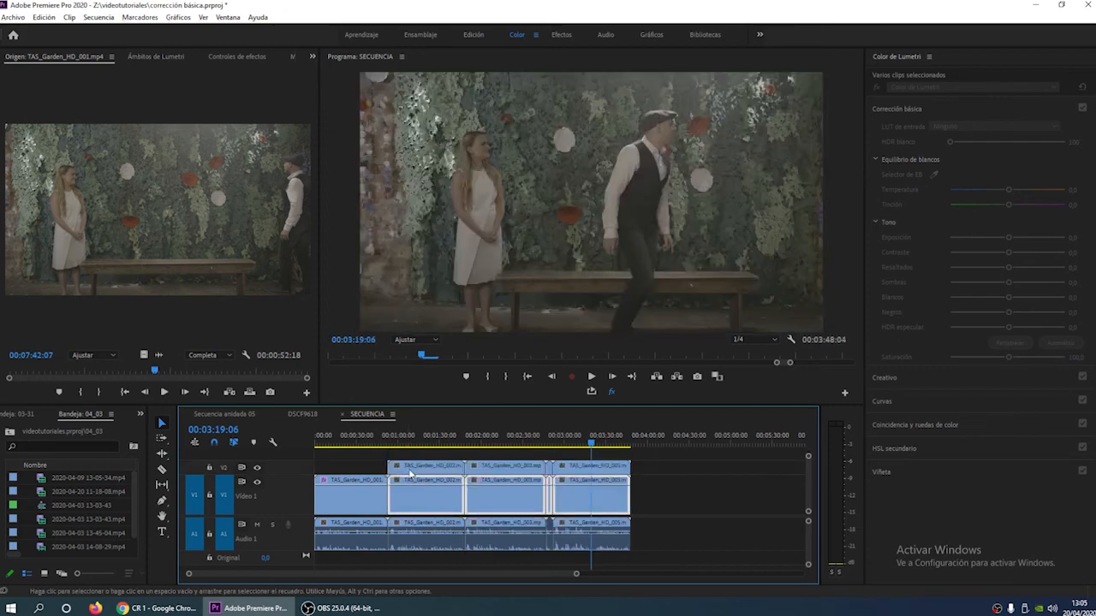
- Scale the upper-track copy of TAS_Garden_HD_002 to 44 and set its Posición to 1463, 800 as a picture-in-picture
click(428, 445)
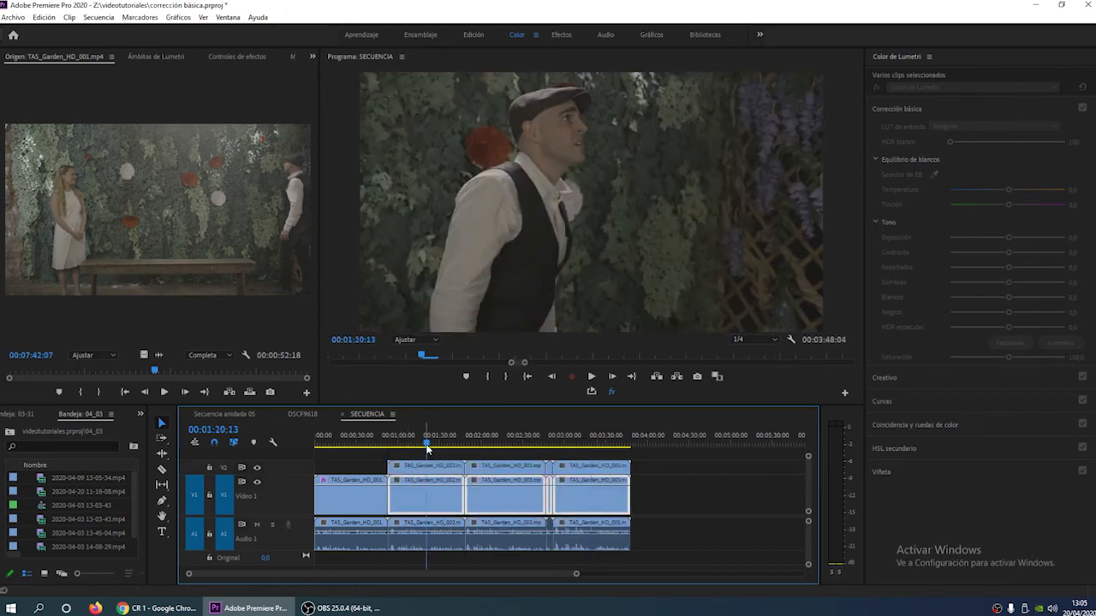
click(243, 56)
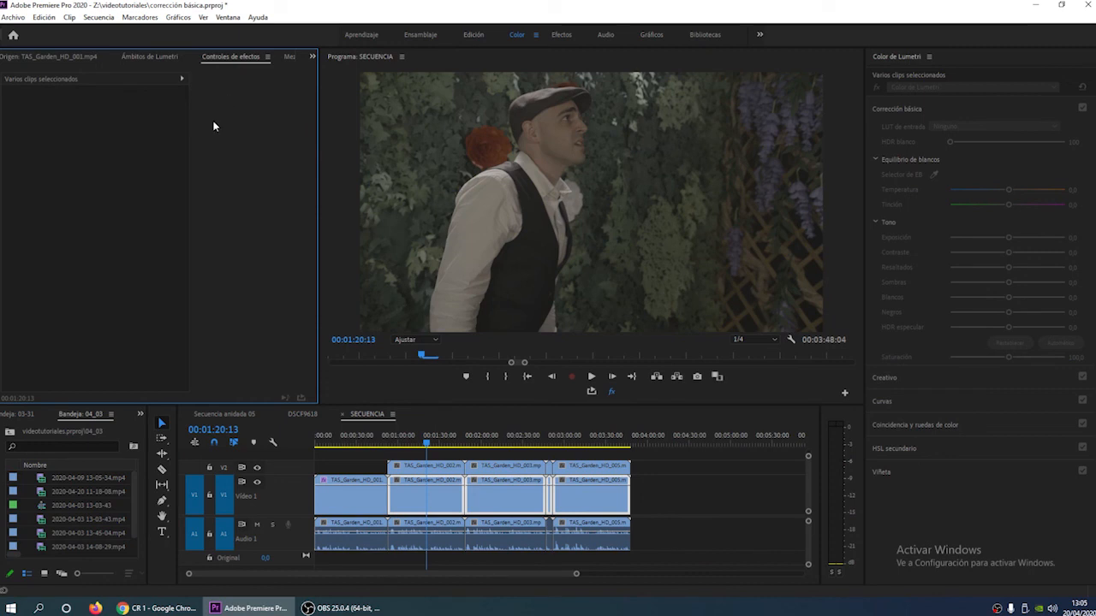
click(413, 471)
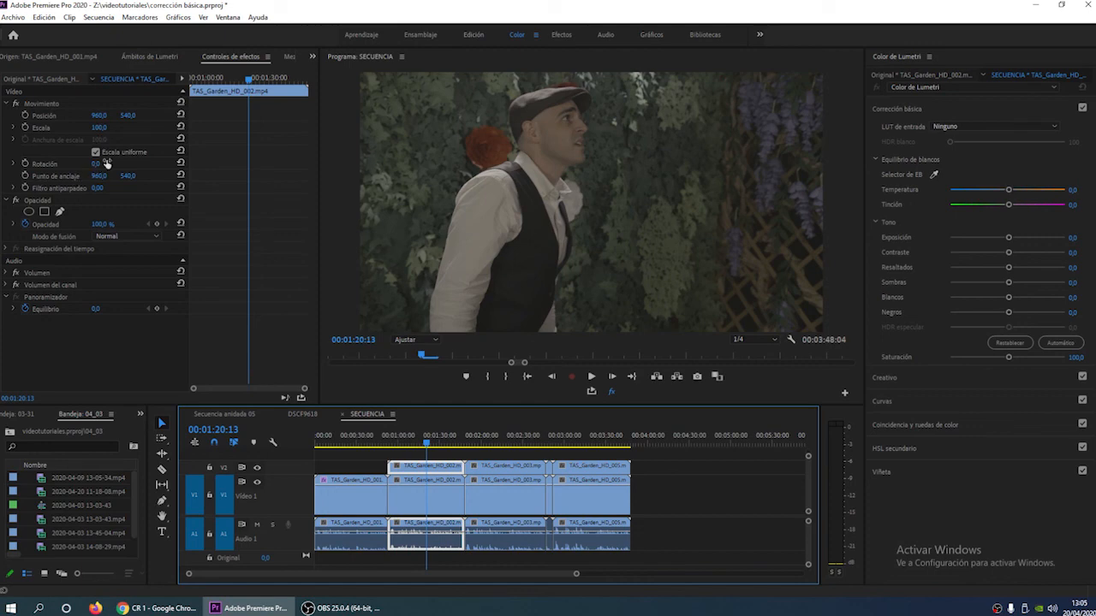
drag(101, 129, 92, 129)
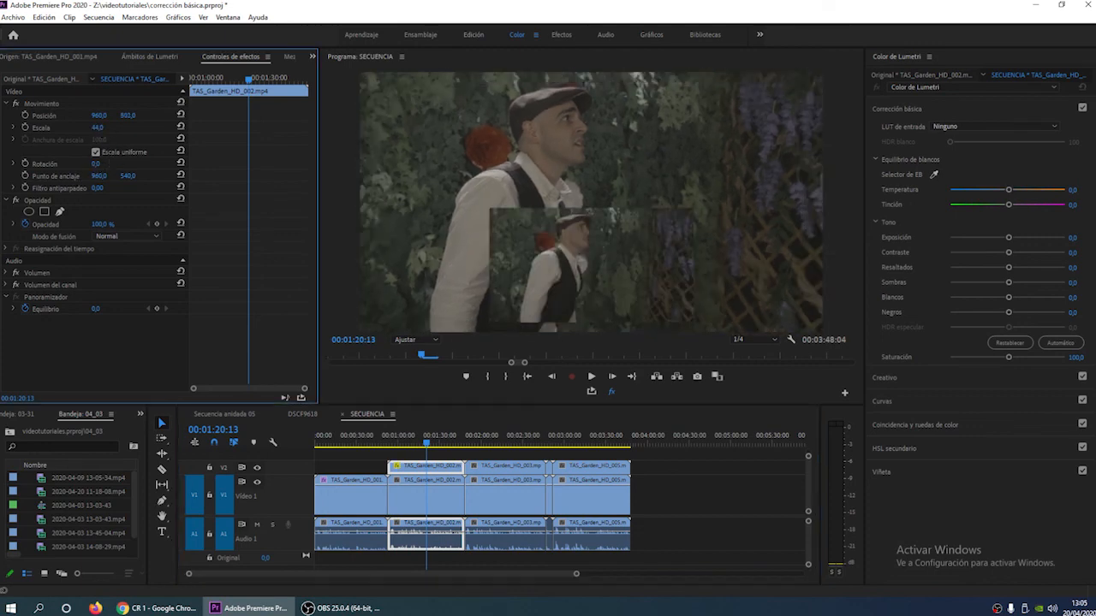
drag(101, 115, 195, 115)
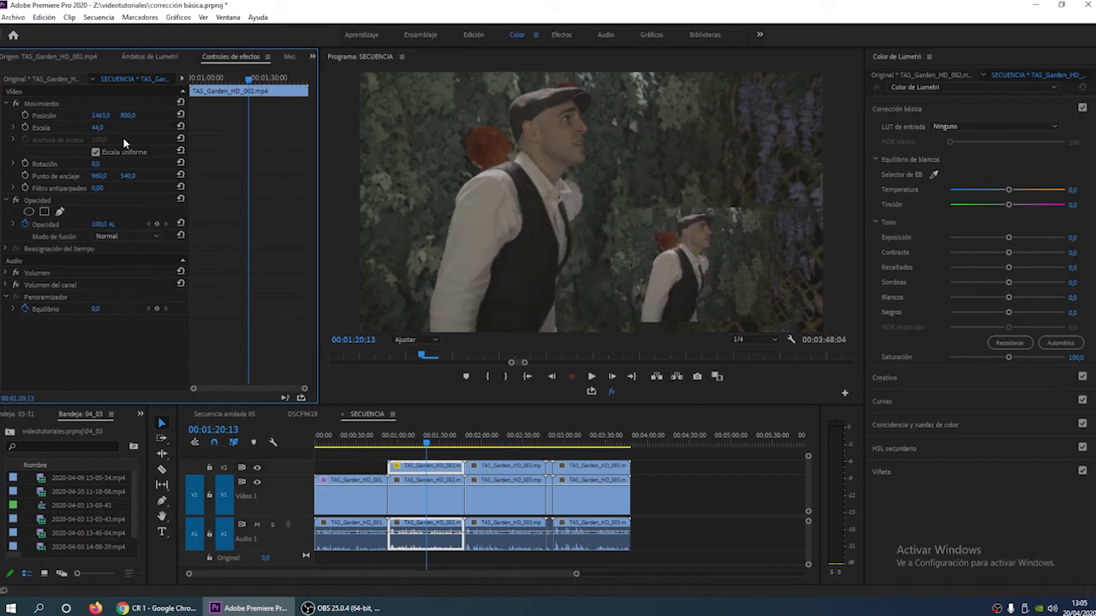